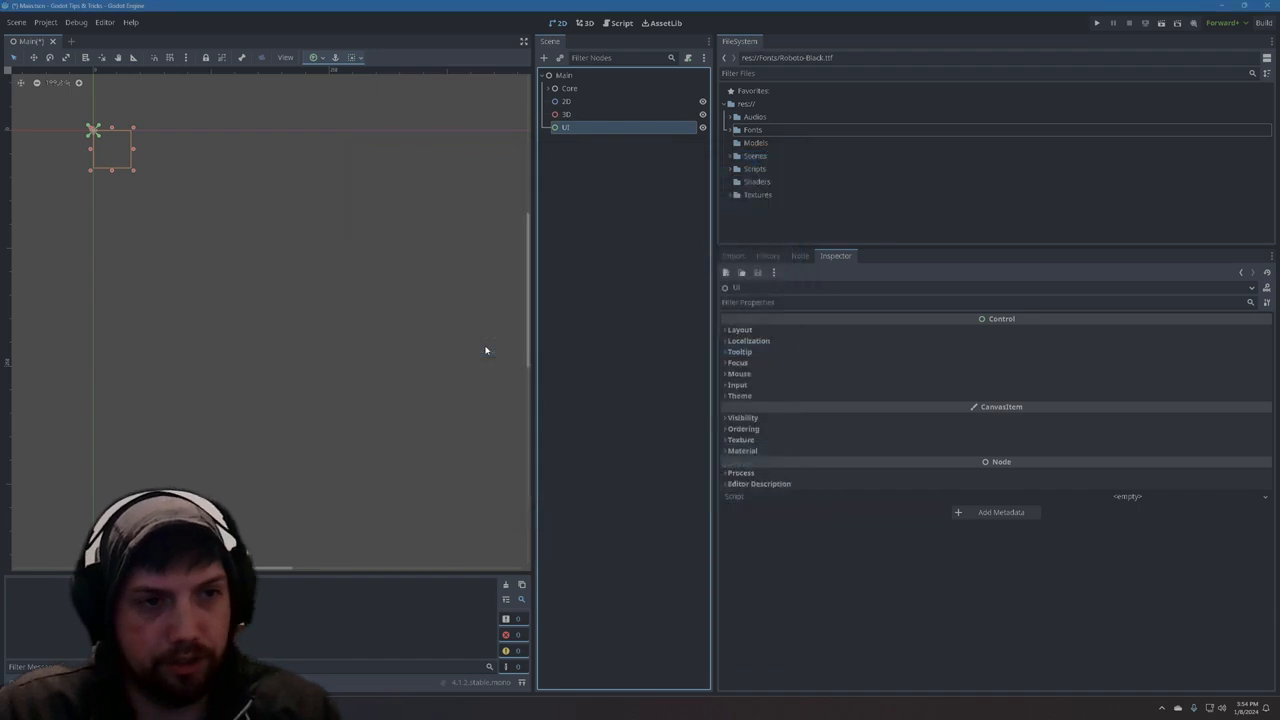
- Add a RichTextLabel under the UI node and name it ExampleRichTextLabel
{"action": "left_click", "coordinate": [968, 370]}
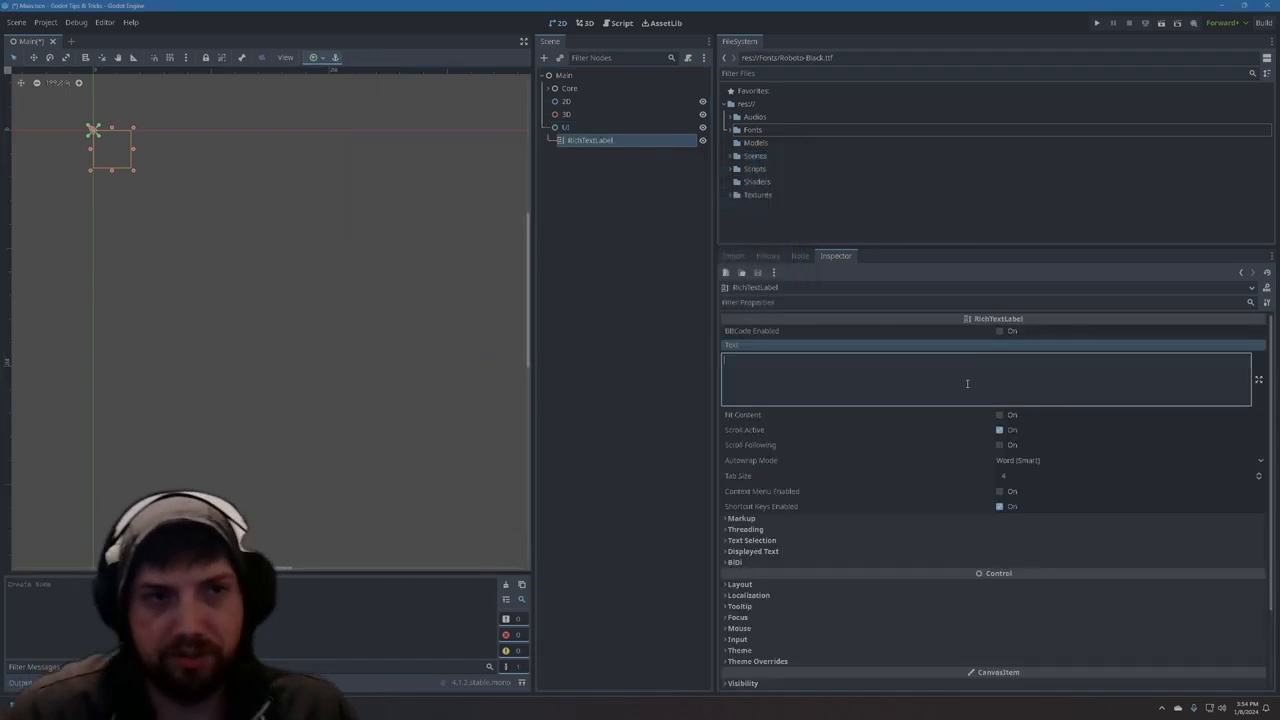
{"action": "left_click", "coordinate": [598, 141]}
{"action": "key", "text": "F2"}
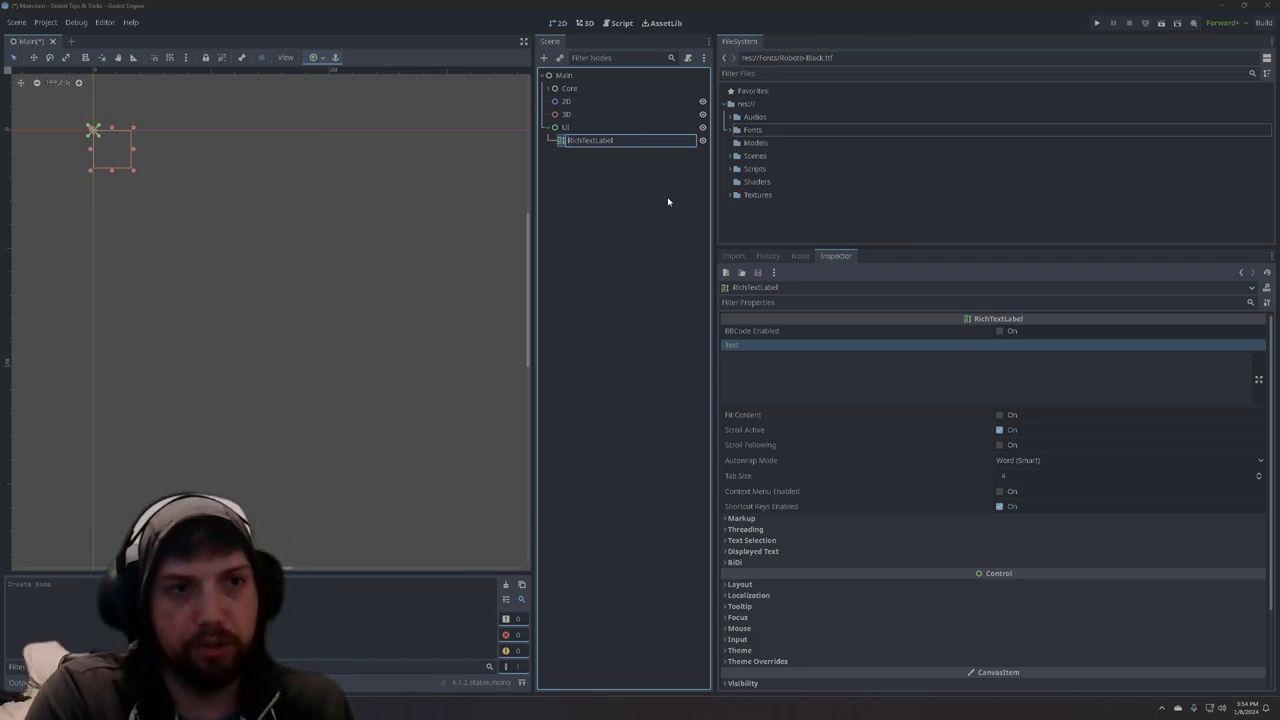
{"action": "type", "text": "Example"}
{"action": "key", "text": "Return"}
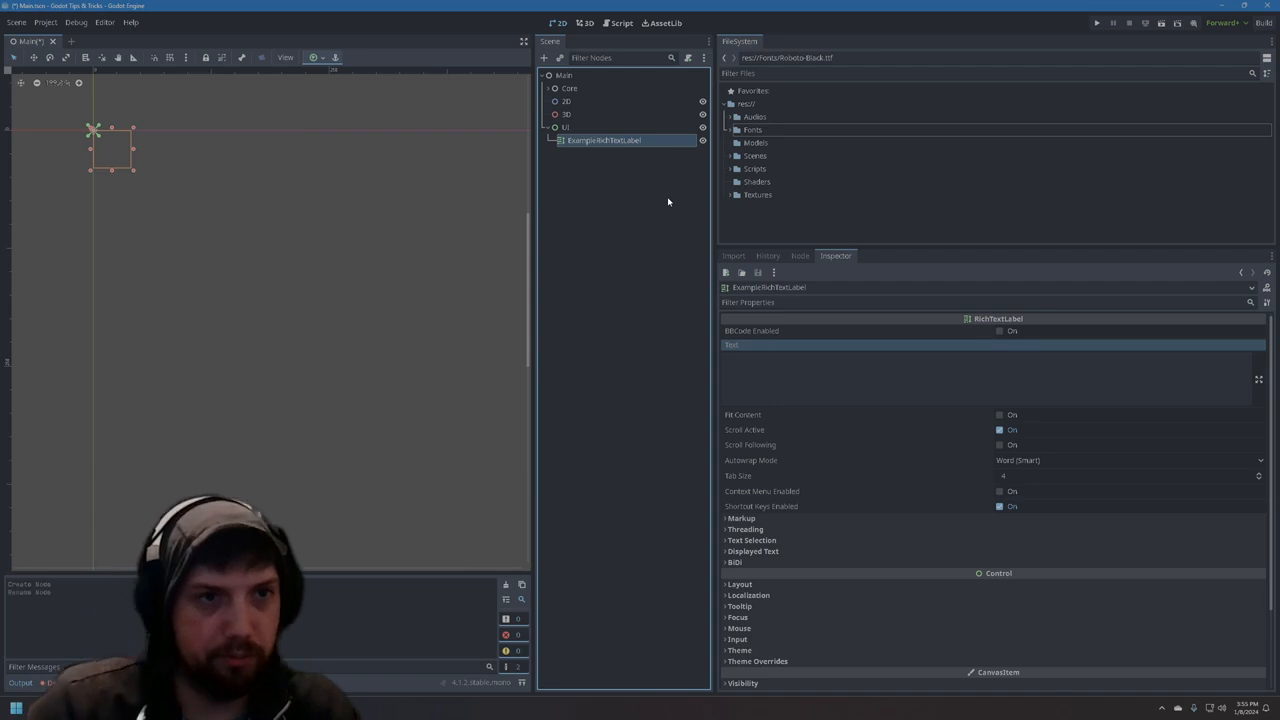
- Enlarge the Inspector area and enable BBCode for ExampleRichTextLabel
{"action": "left_click", "coordinate": [566, 125]}
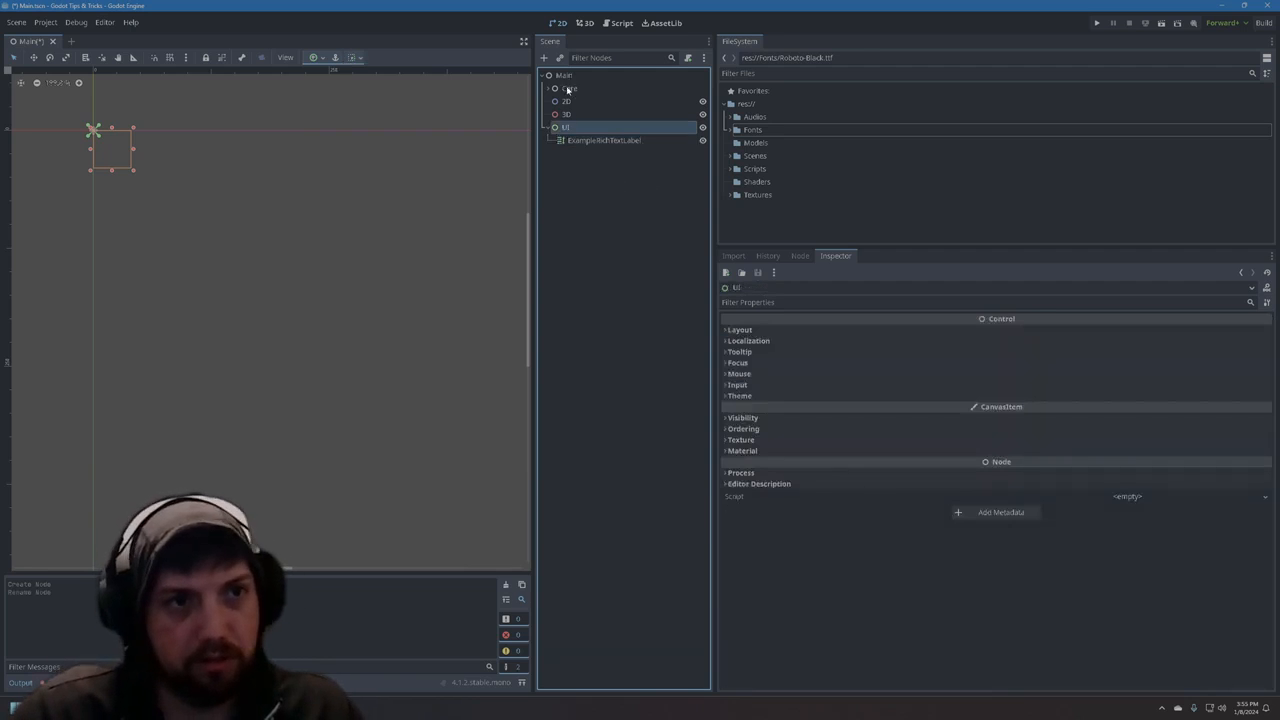
{"action": "left_click", "coordinate": [566, 142]}
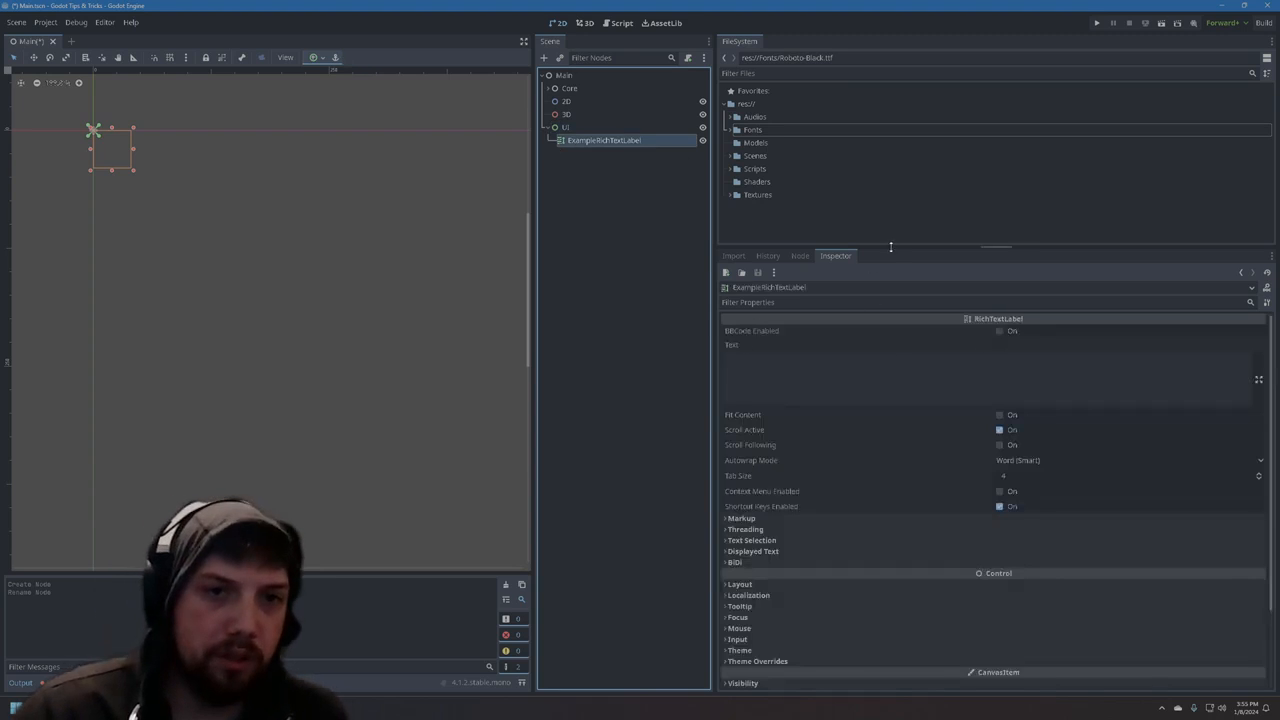
{"action": "left_click_drag", "start_coordinate": [893, 248], "coordinate": [900, 168]}
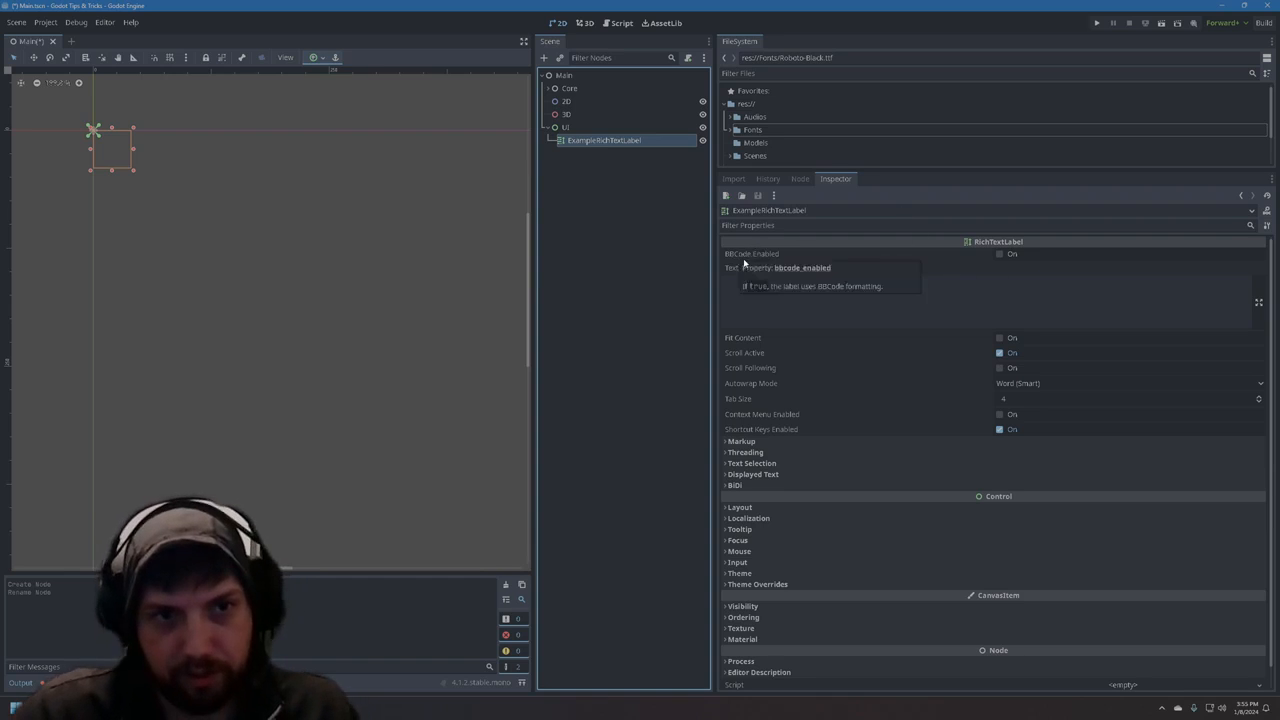
{"action": "left_click", "coordinate": [999, 254]}
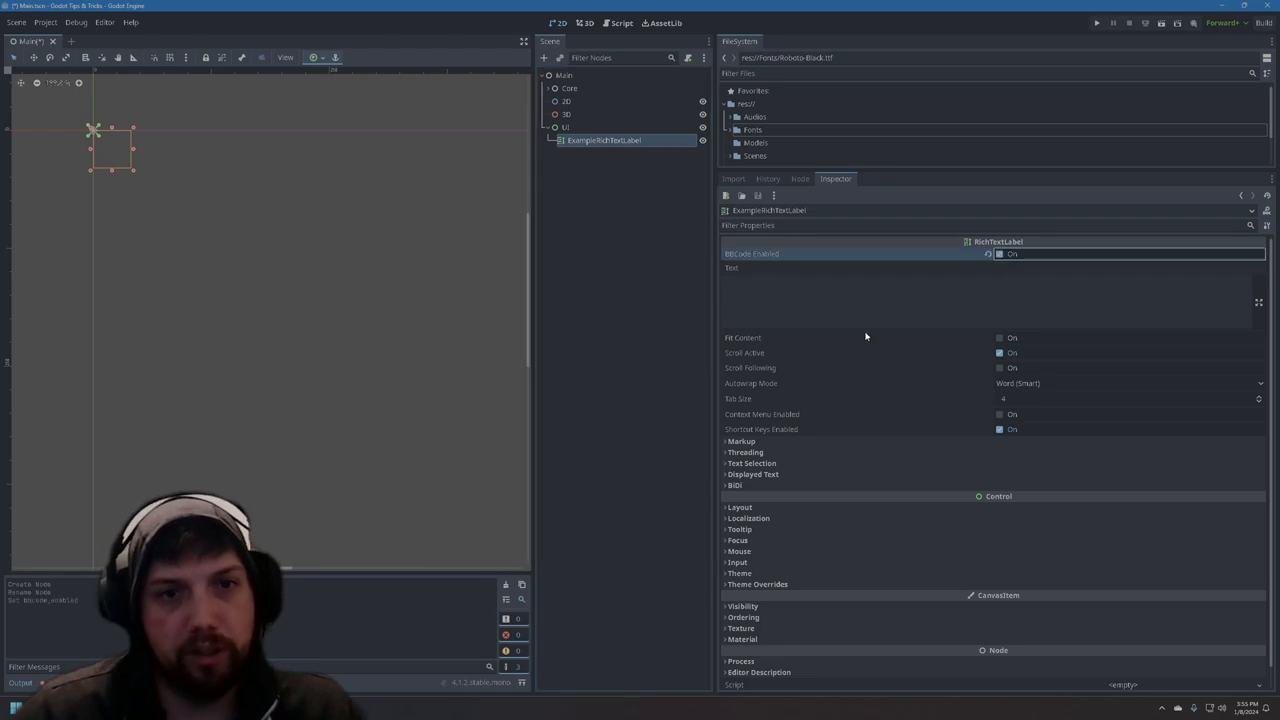
{"action": "left_click", "coordinate": [843, 310]}
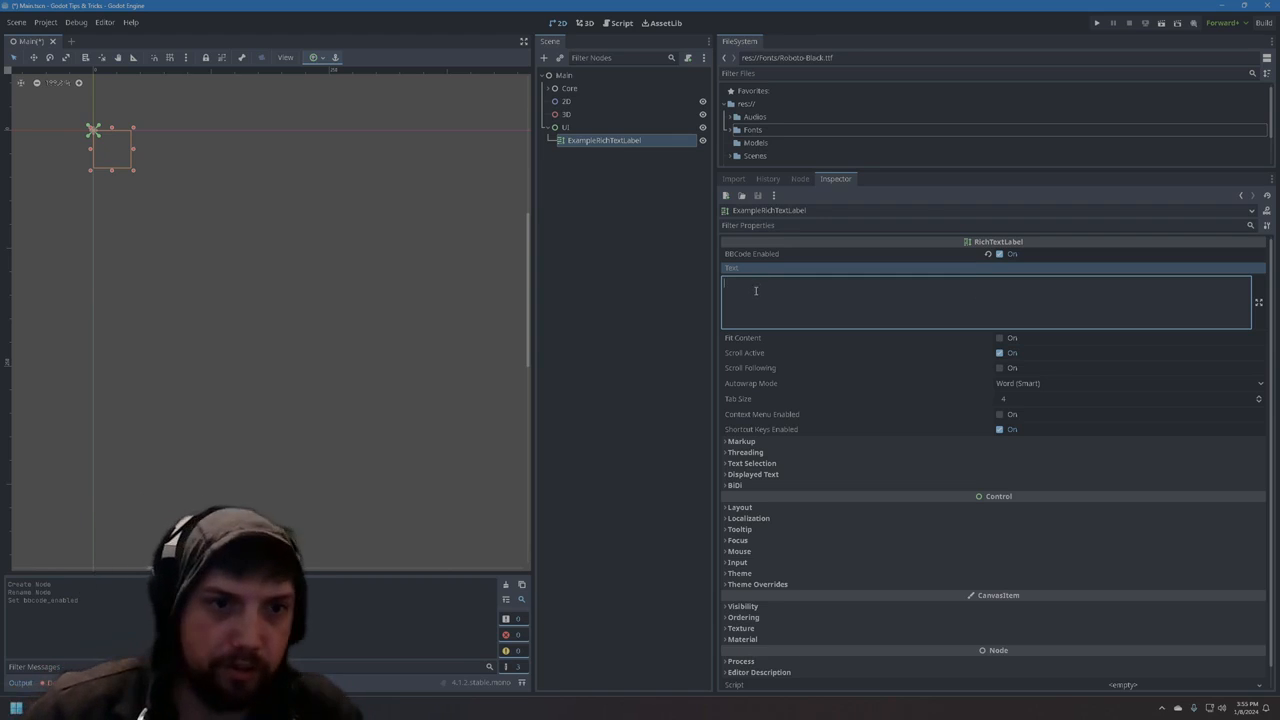
- Find the label's size property by filtering for "size", set it to 256 by 256 px, and clear the filter
{"action": "left_click", "coordinate": [770, 226]}
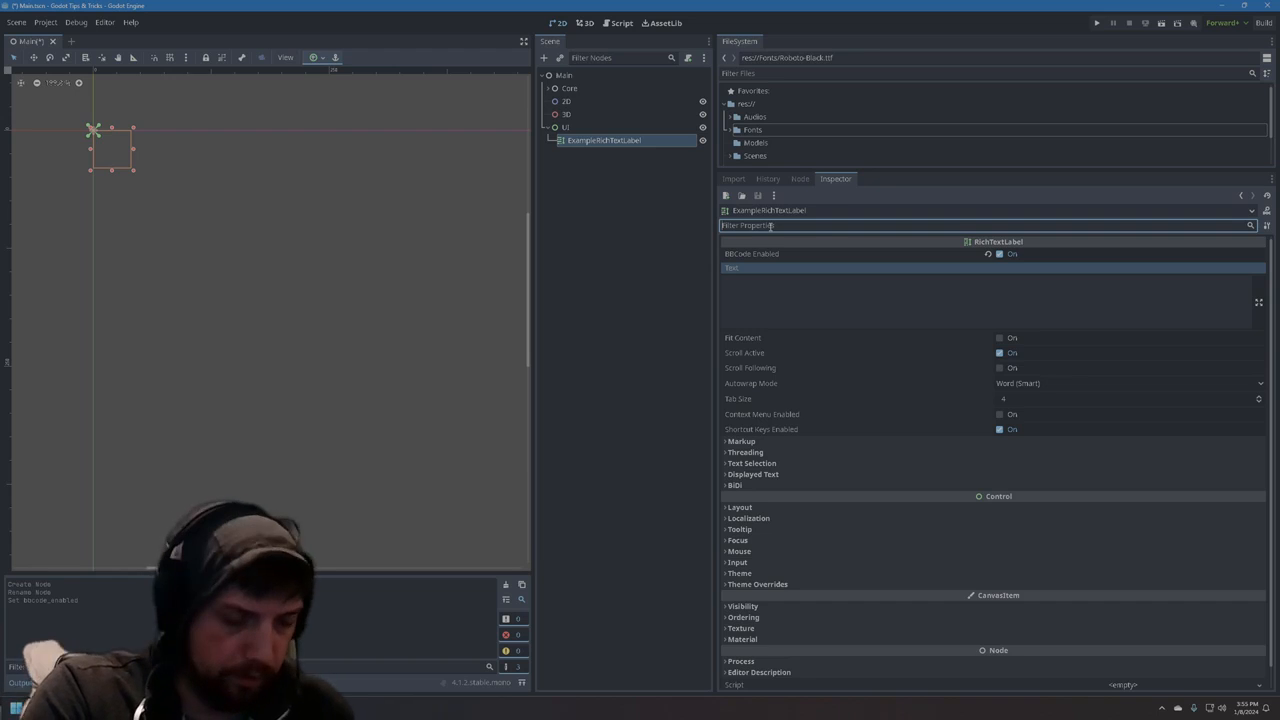
{"action": "type", "text": "size"}
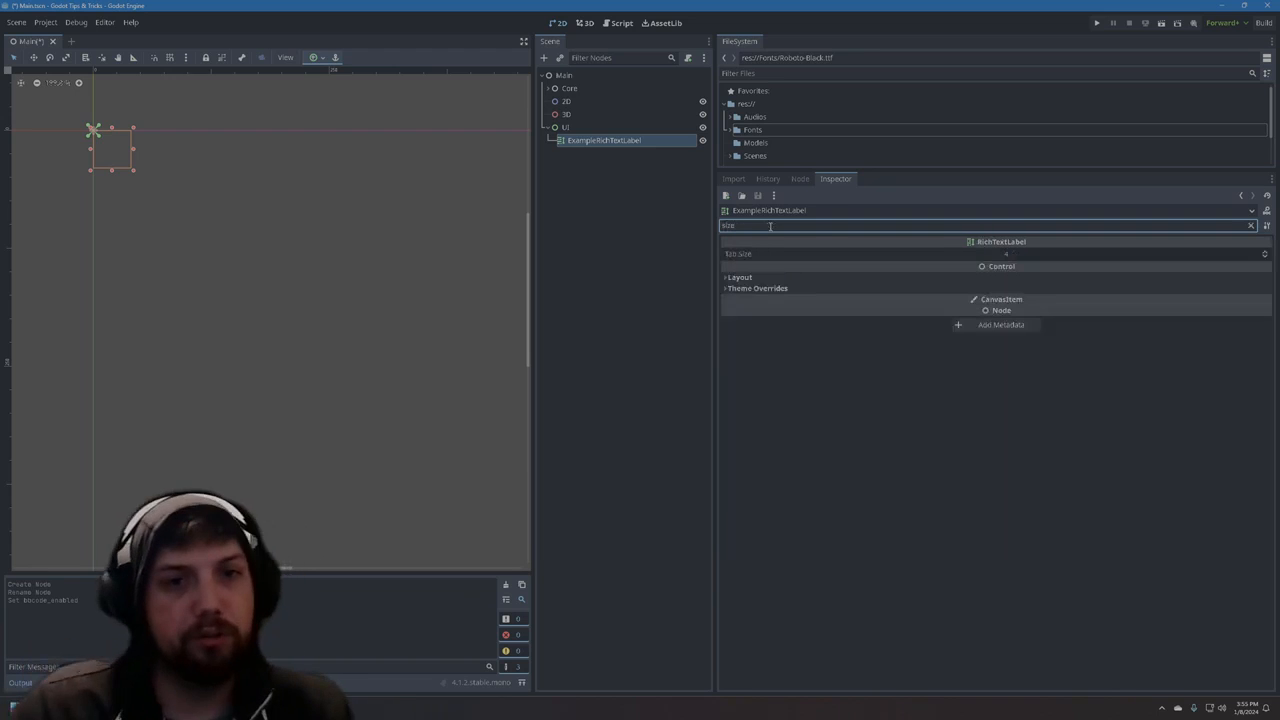
{"action": "left_click", "coordinate": [740, 277]}
{"action": "left_click", "coordinate": [740, 340]}
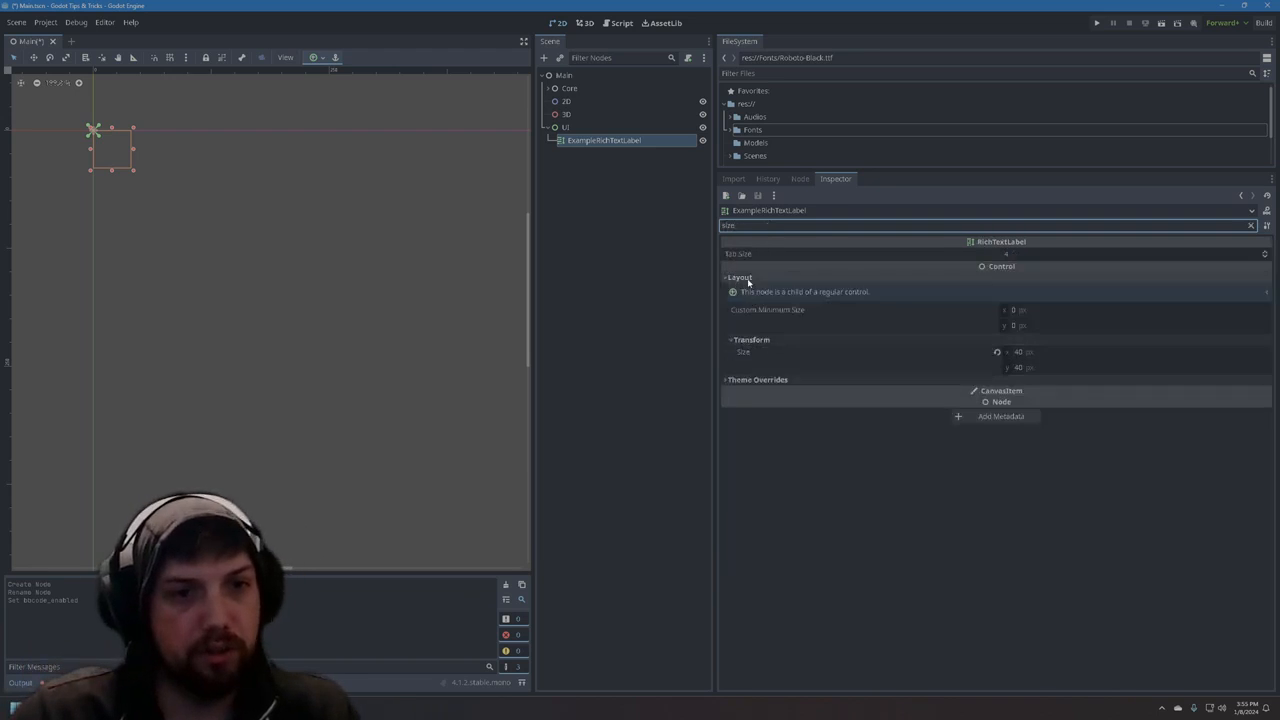
{"action": "left_click", "coordinate": [1020, 352]}
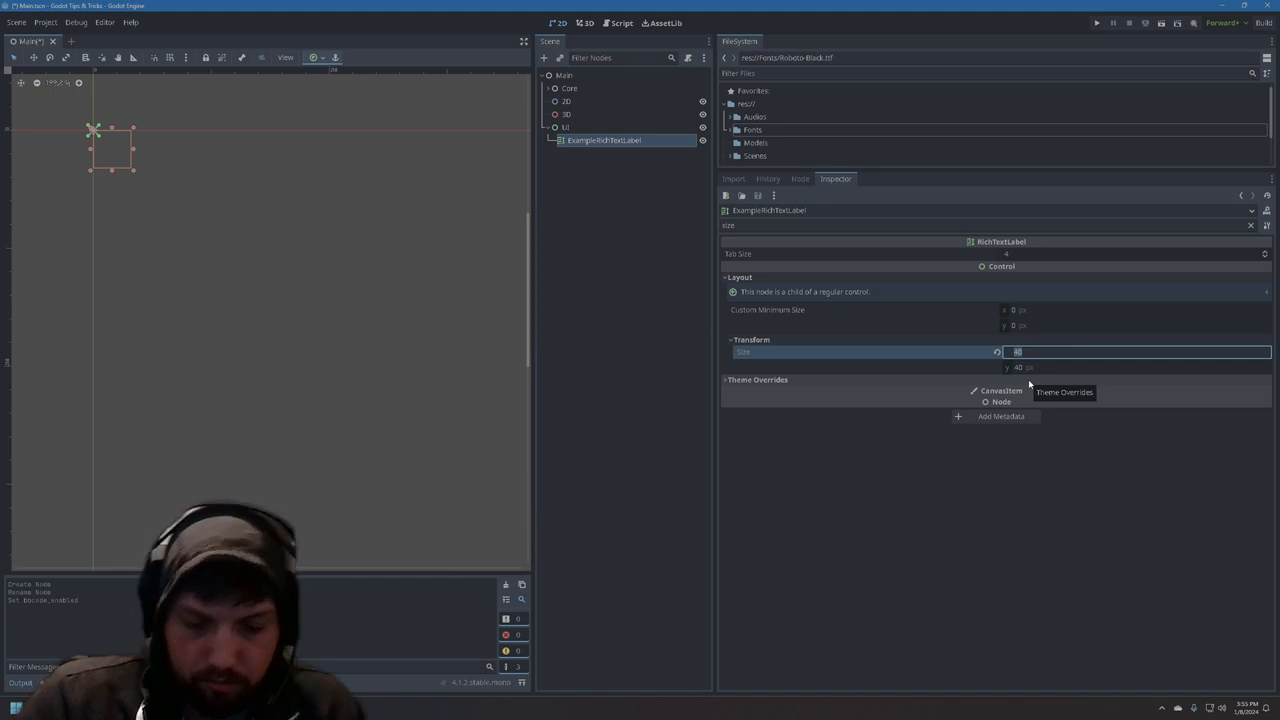
{"action": "type", "text": "256"}
{"action": "key", "text": "Tab"}
{"action": "type", "text": "256"}
{"action": "key", "text": "Return"}
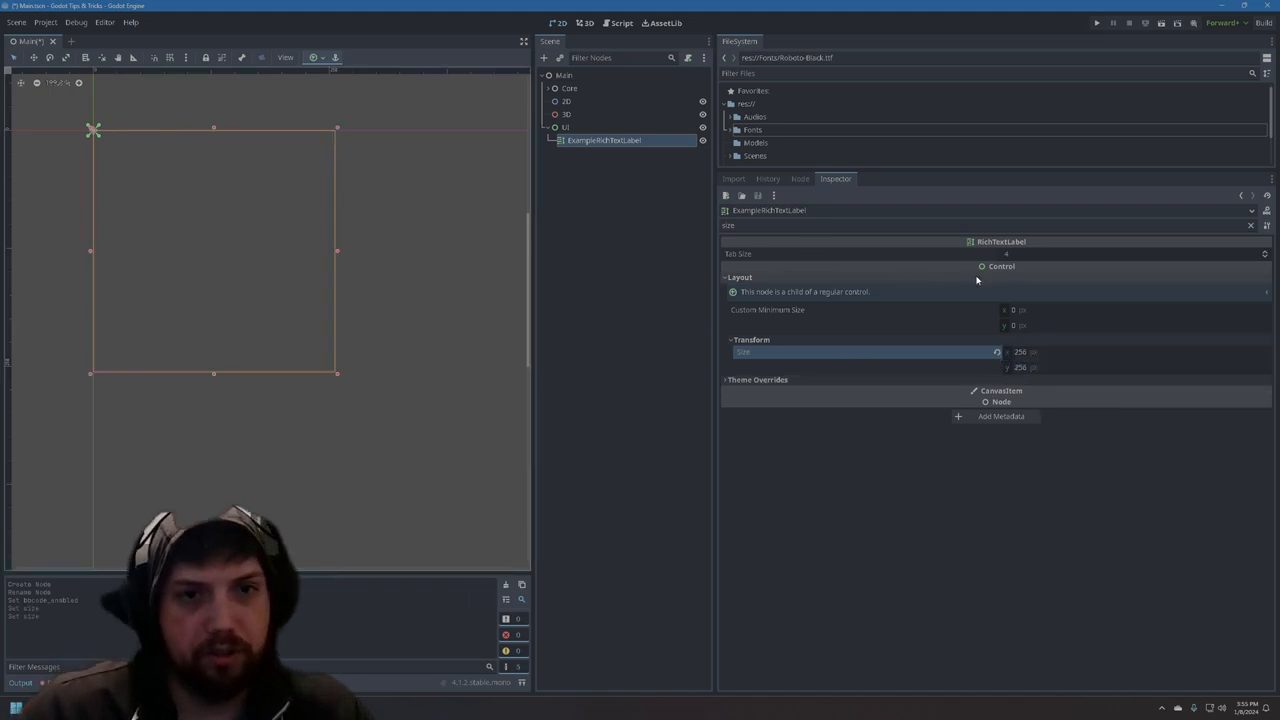
{"action": "left_click", "coordinate": [1253, 229]}
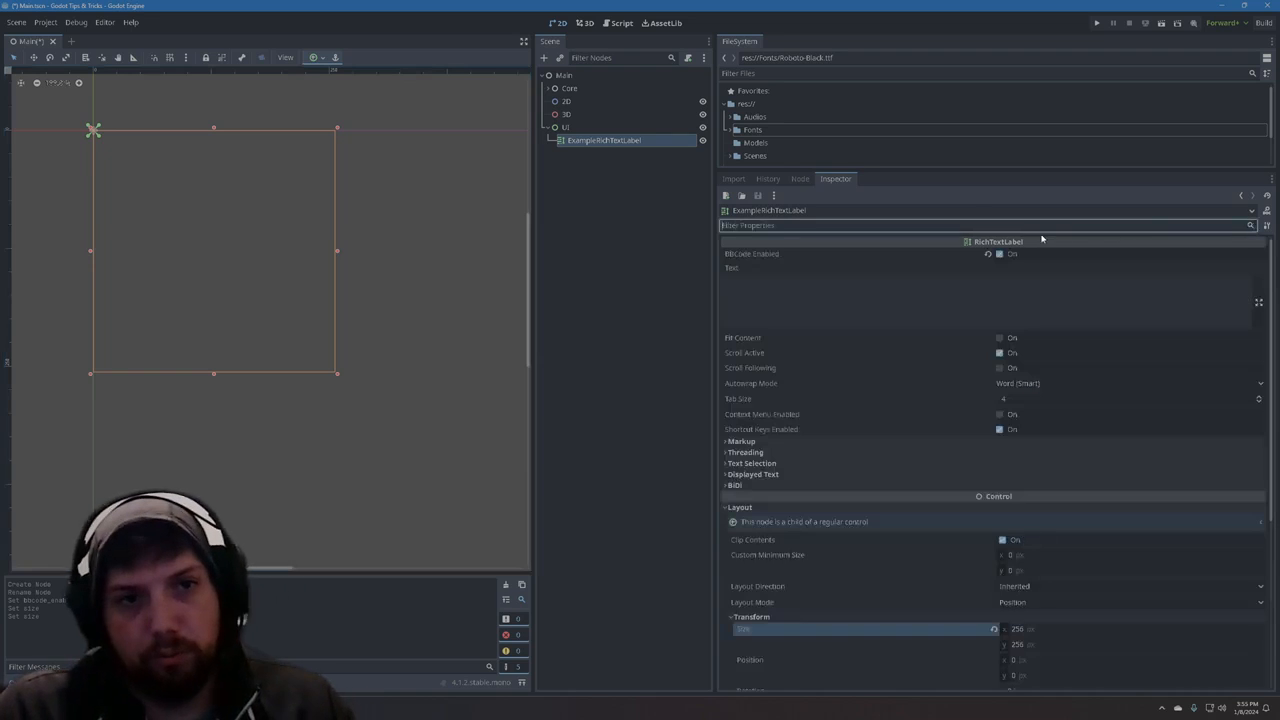
- Enter "Some Random Example Text" as the label's text and start a [font=] BBCode tag in front of it
{"action": "left_click", "coordinate": [844, 302]}
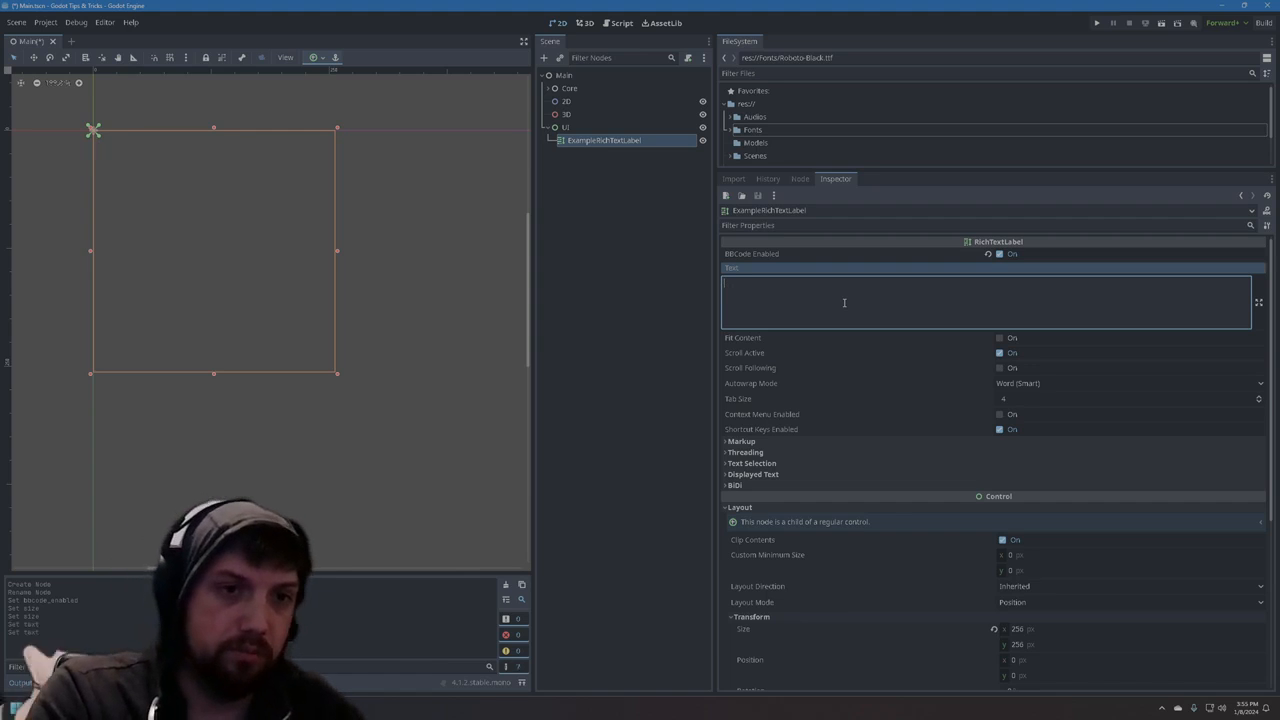
{"action": "type", "text": "Some Random Example Text"}
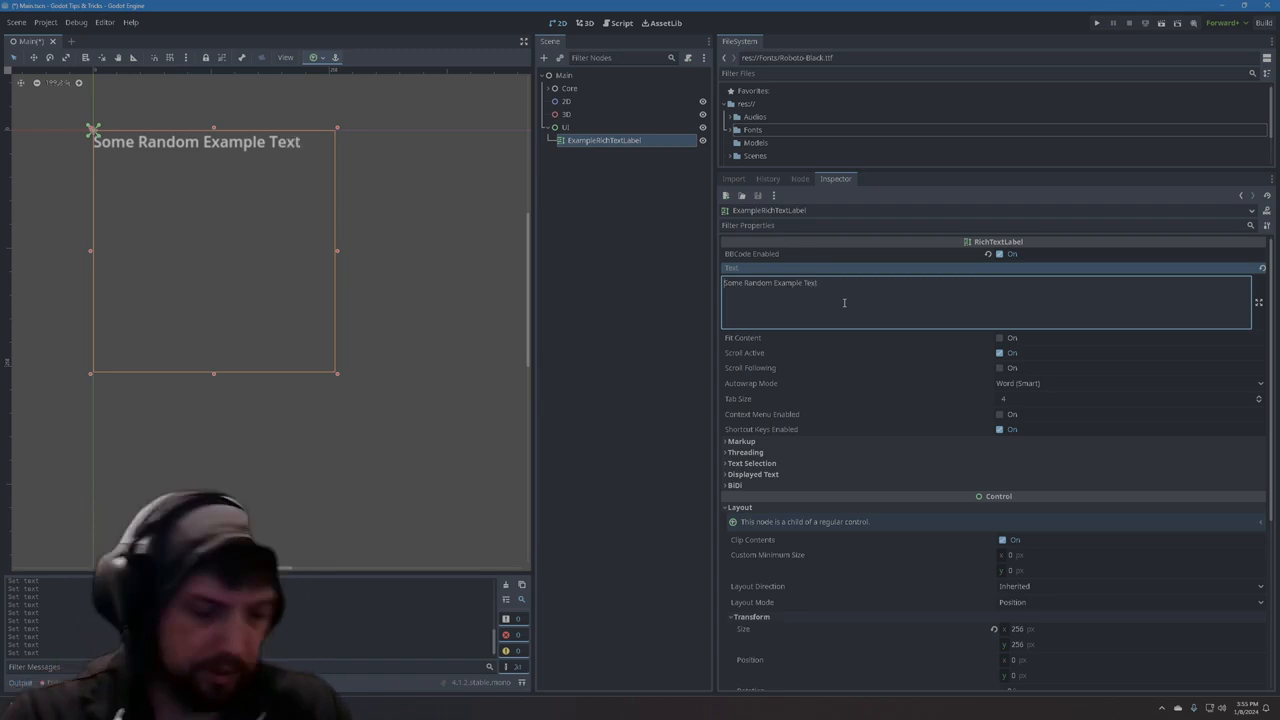
{"action": "type", "text": "["}
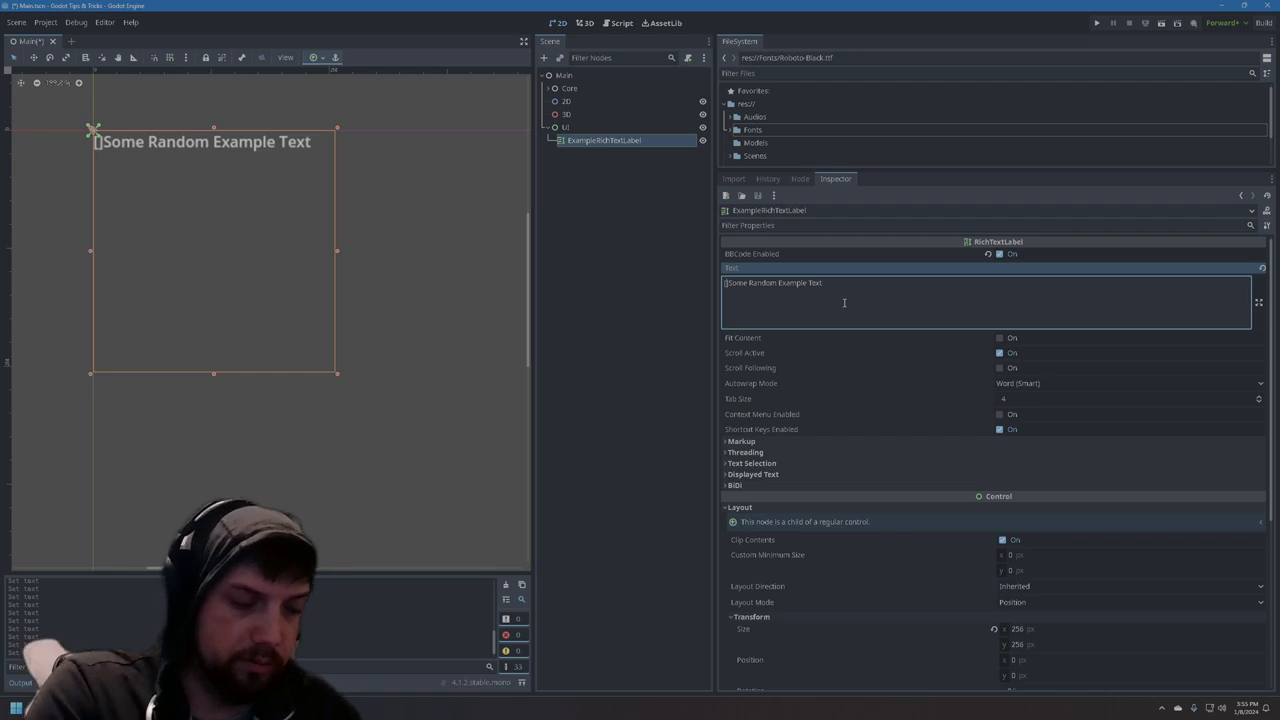
{"action": "type", "text": "font"}
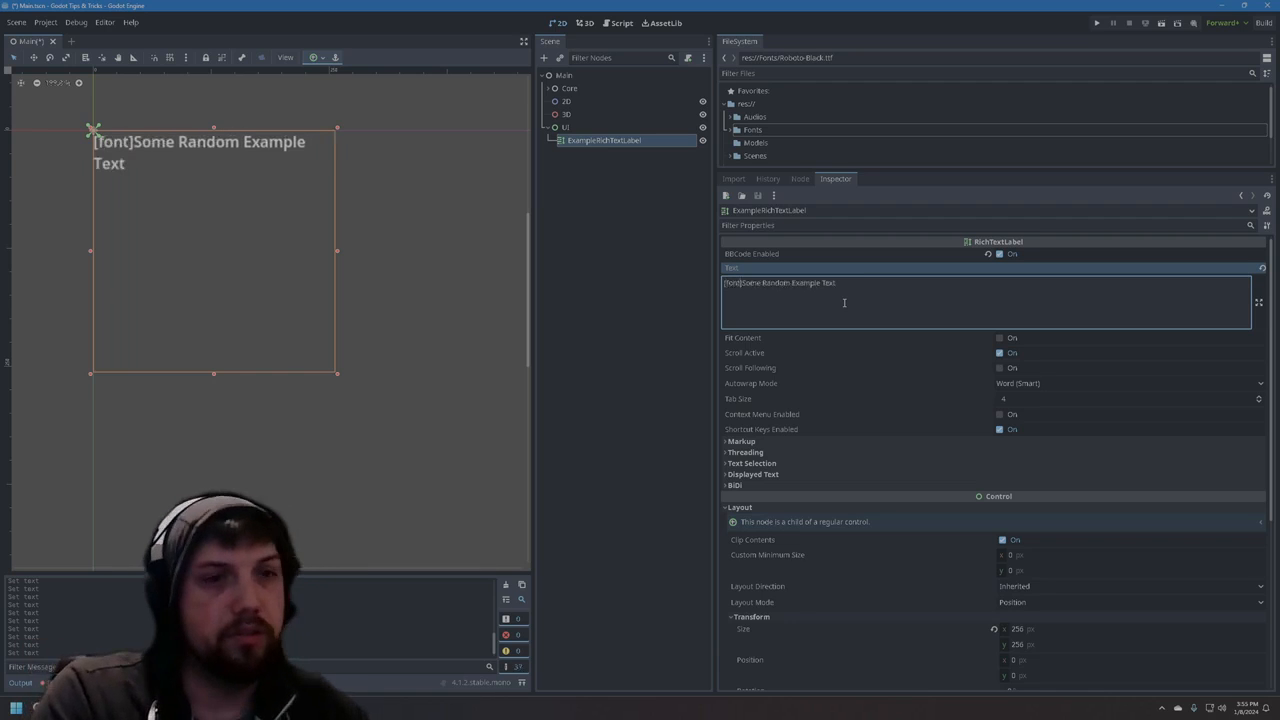
{"action": "type", "text": "="}
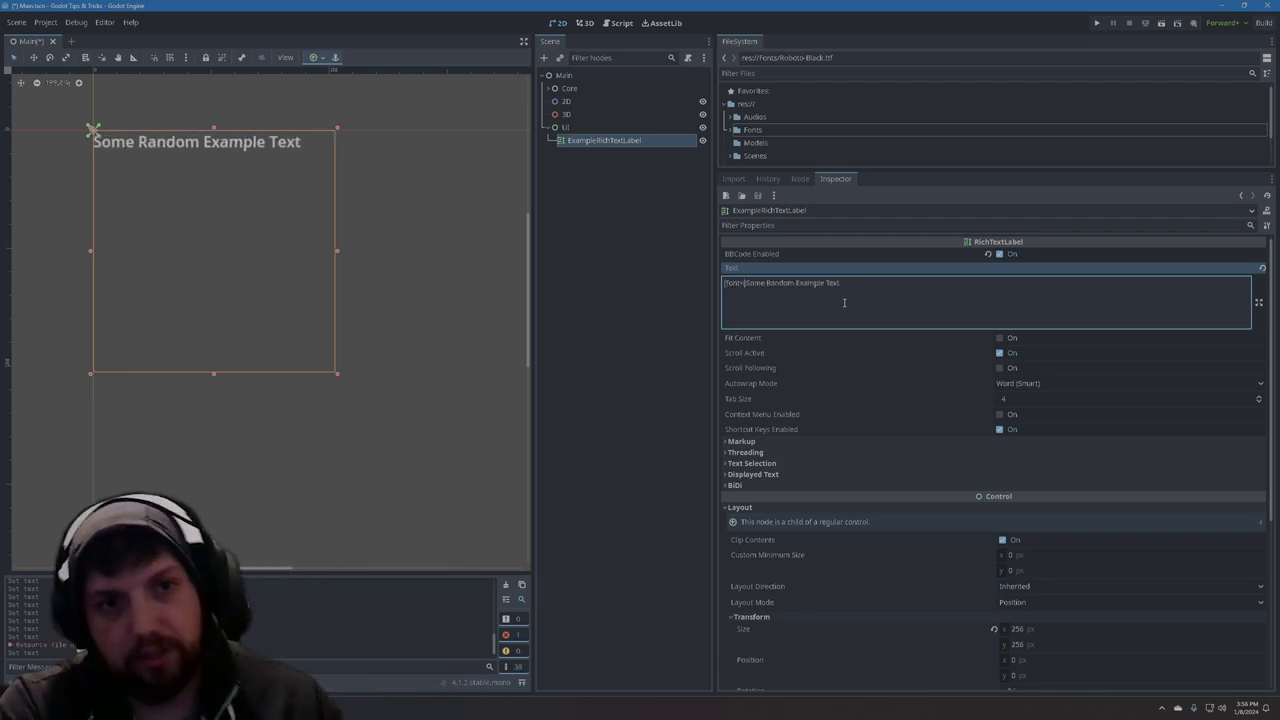
- Show the contents of the Fonts folder and complete the font tag with the path res://Fonts/Roboto-Bold.ttf
{"action": "left_click_drag", "start_coordinate": [914, 172], "coordinate": [880, 258]}
{"action": "left_click", "coordinate": [735, 130]}
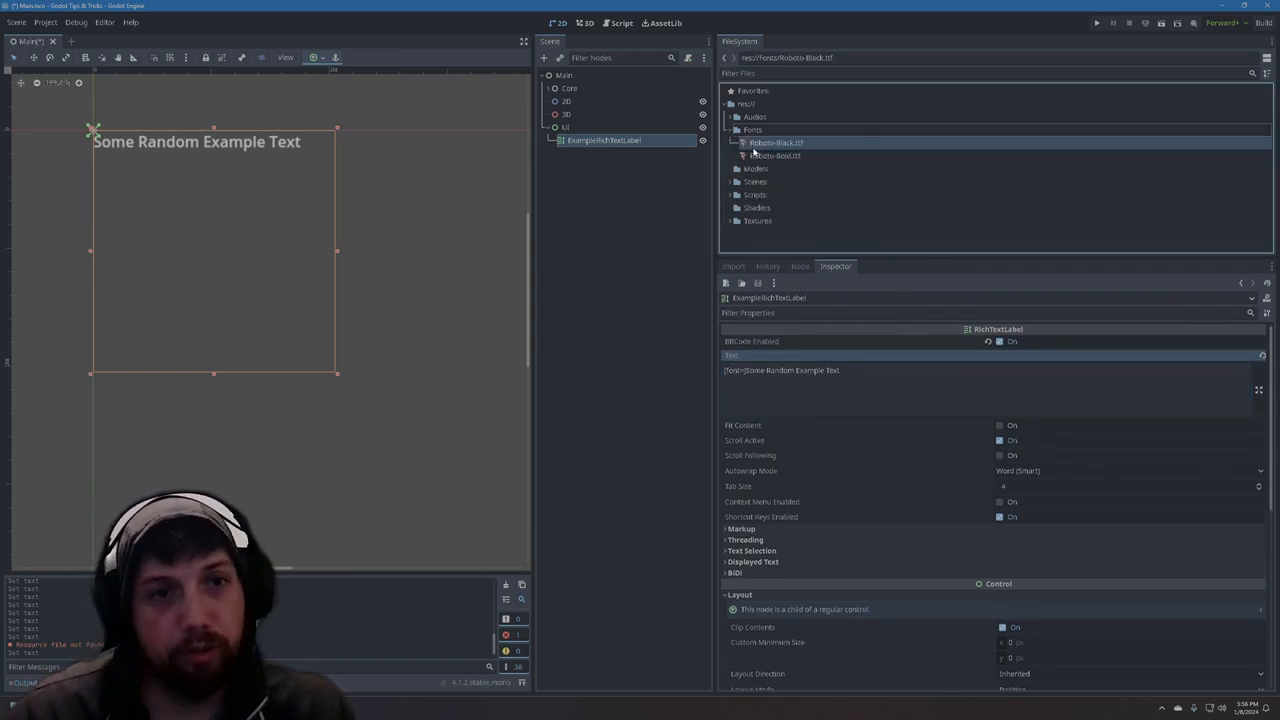
{"action": "left_click", "coordinate": [770, 156]}
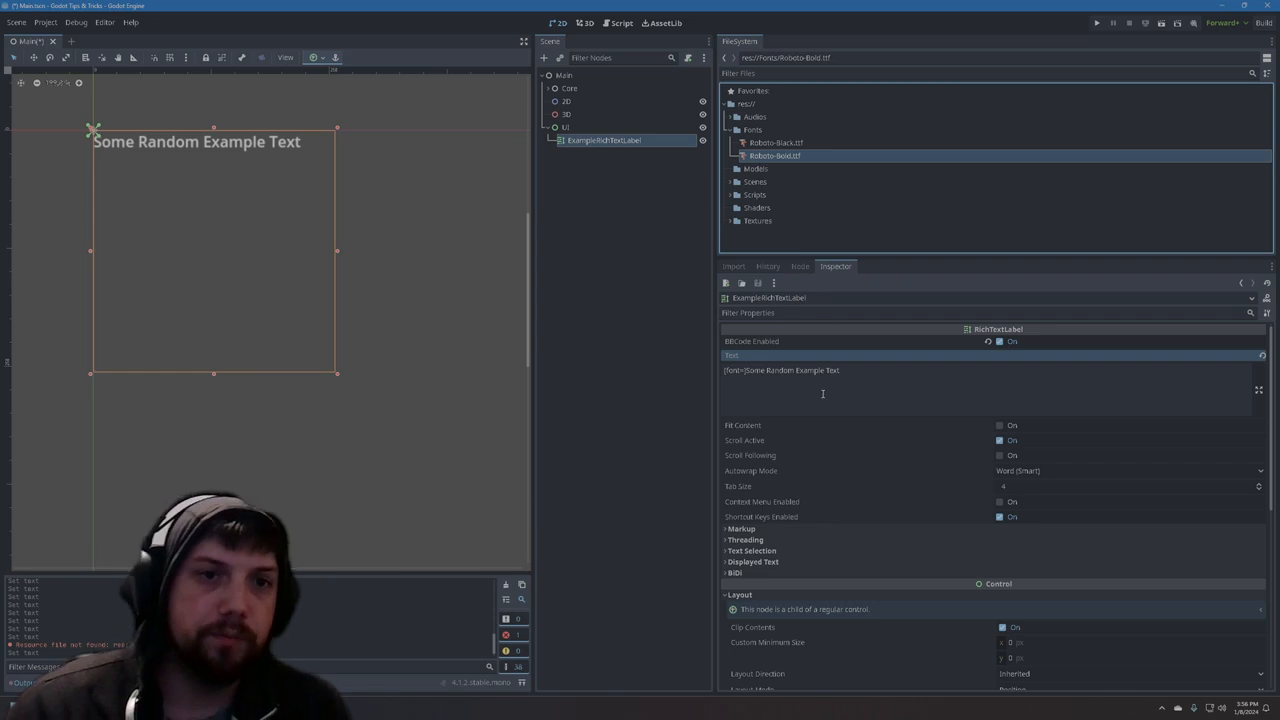
{"action": "left_click", "coordinate": [767, 372]}
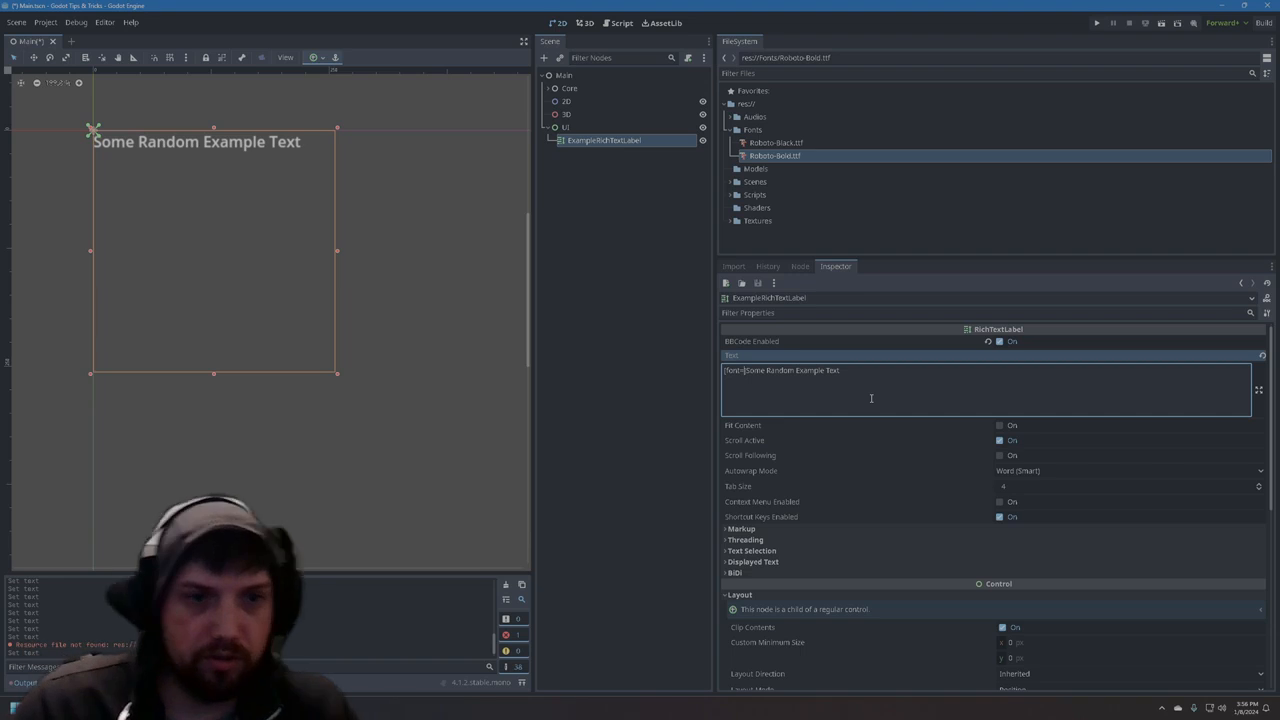
{"action": "type", "text": "="}
{"action": "type", "text": "res://"}
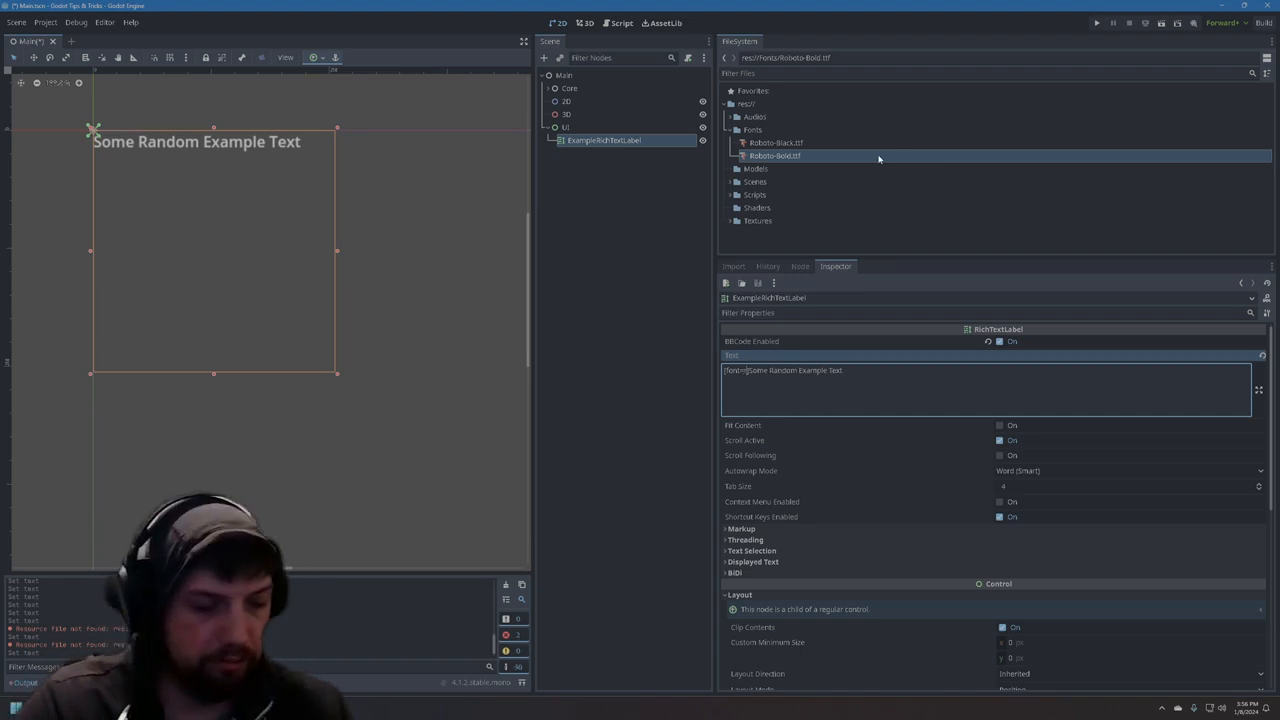
{"action": "type", "text": "Fonts/"}
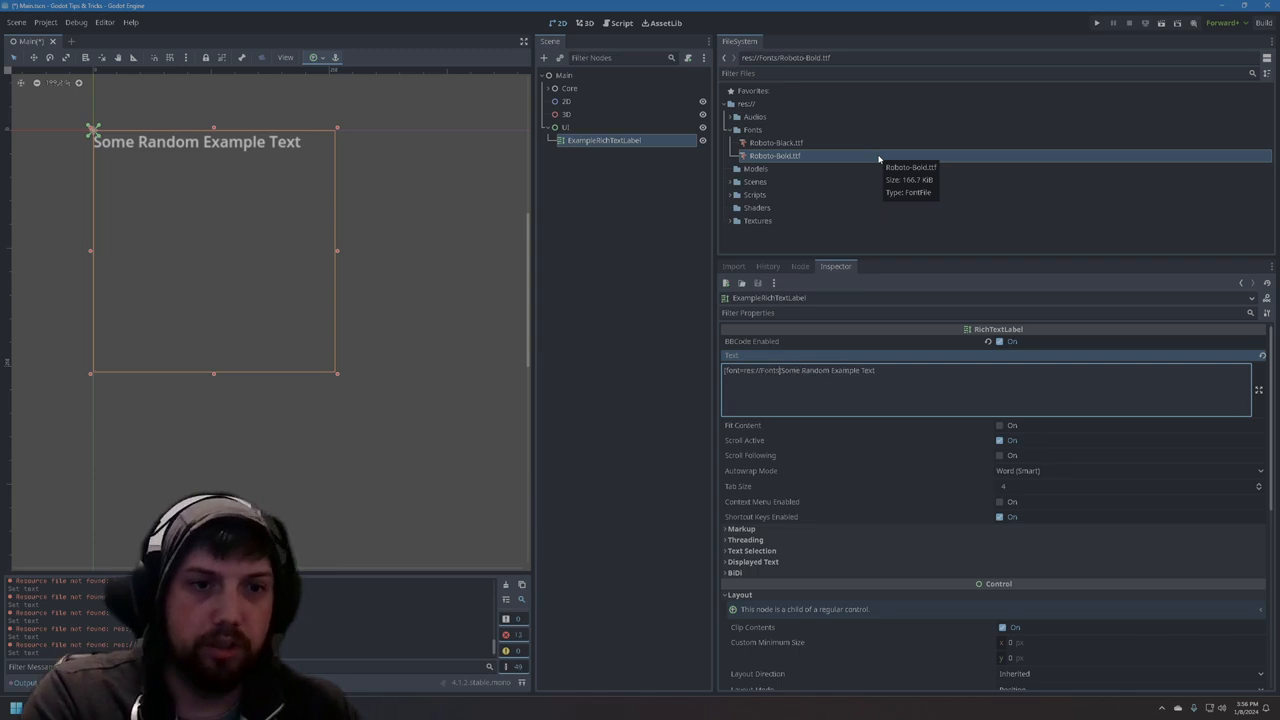
{"action": "type", "text": "Robo"}
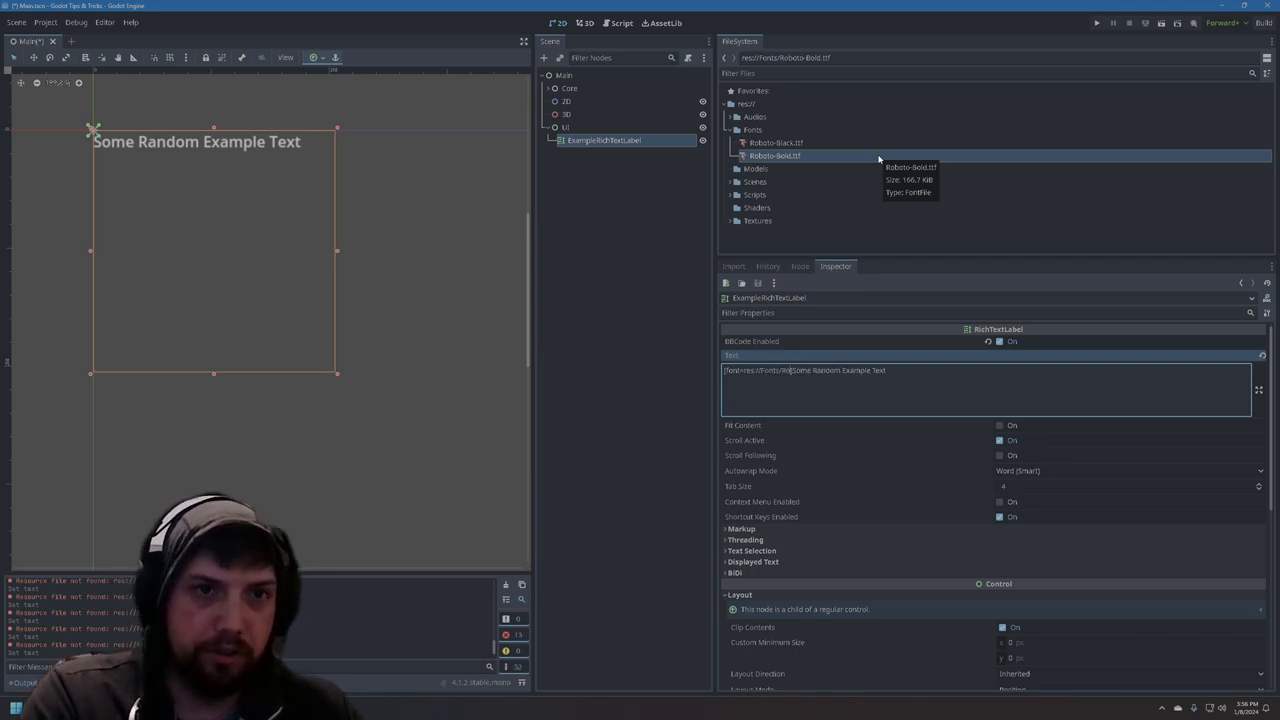
{"action": "type", "text": "to-Bold"}
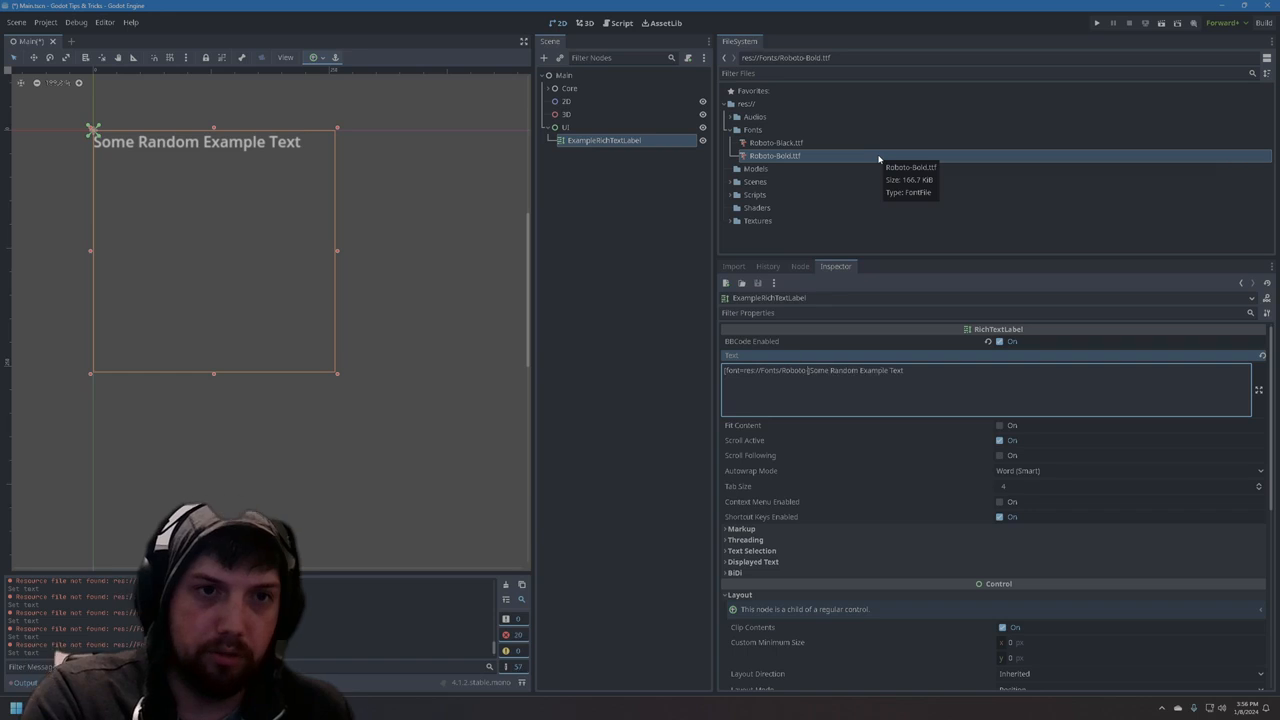
{"action": "type", "text": ".ttf]"}
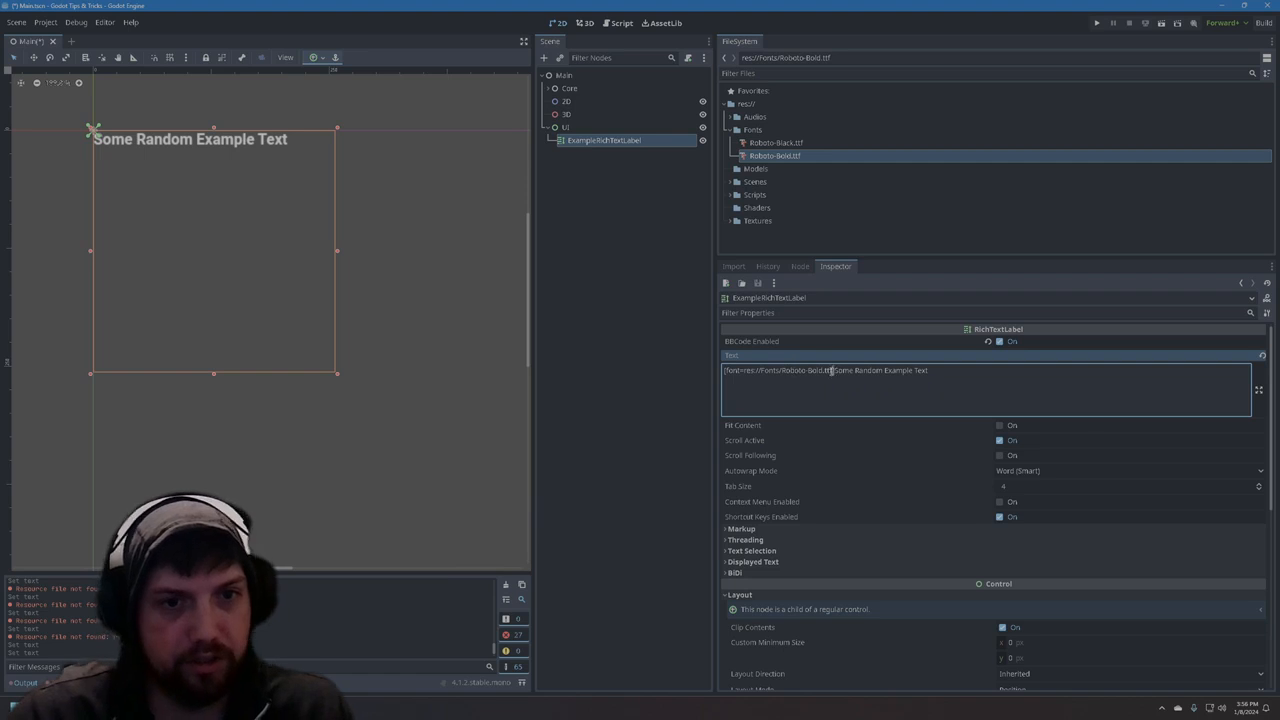
- Delete the font tag to compare against the default font, and restore it
{"action": "left_click_drag", "start_coordinate": [834, 371], "coordinate": [593, 360]}
{"action": "key", "text": "BackSpace"}
{"action": "key", "text": "ctrl+z"}
{"action": "key", "text": "ctrl+y"}
{"action": "key", "text": "ctrl+z"}
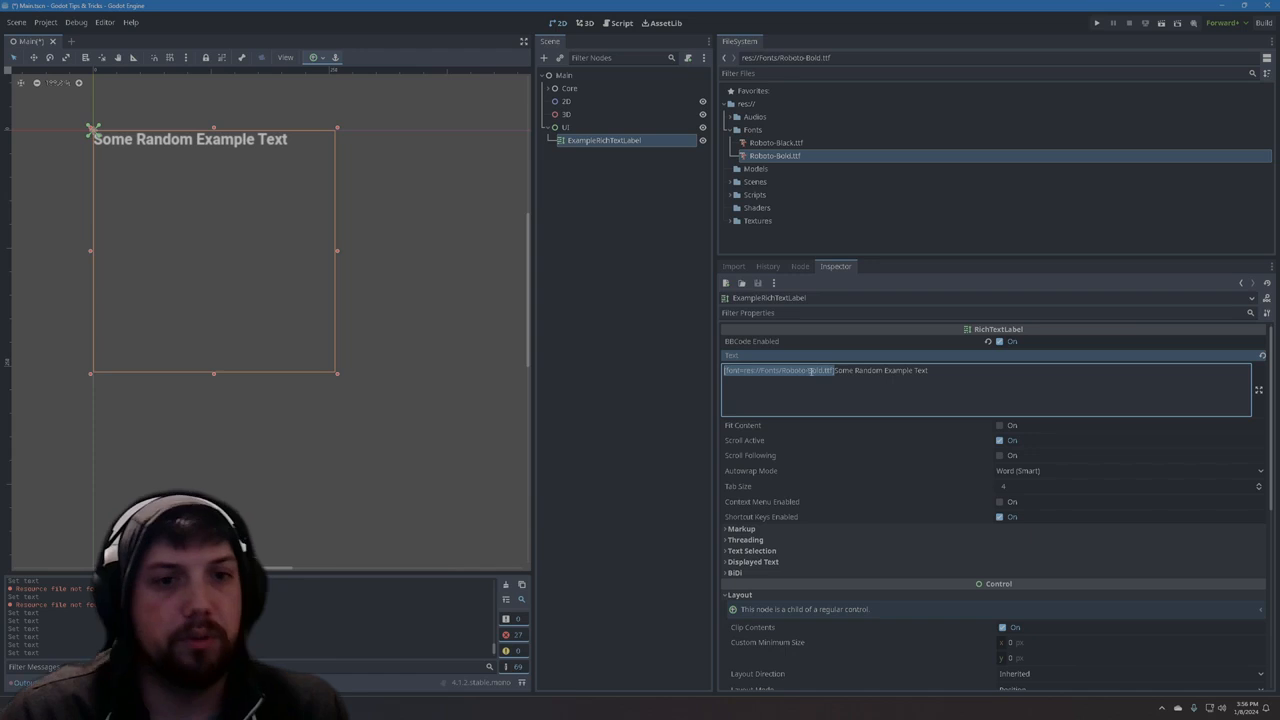
- Change the font tag's file to Roboto-Black.ttf and back to Roboto-Bold.ttf
{"action": "left_click", "coordinate": [814, 371]}
{"action": "double_click", "coordinate": [815, 371]}
{"action": "type", "text": "Black"}
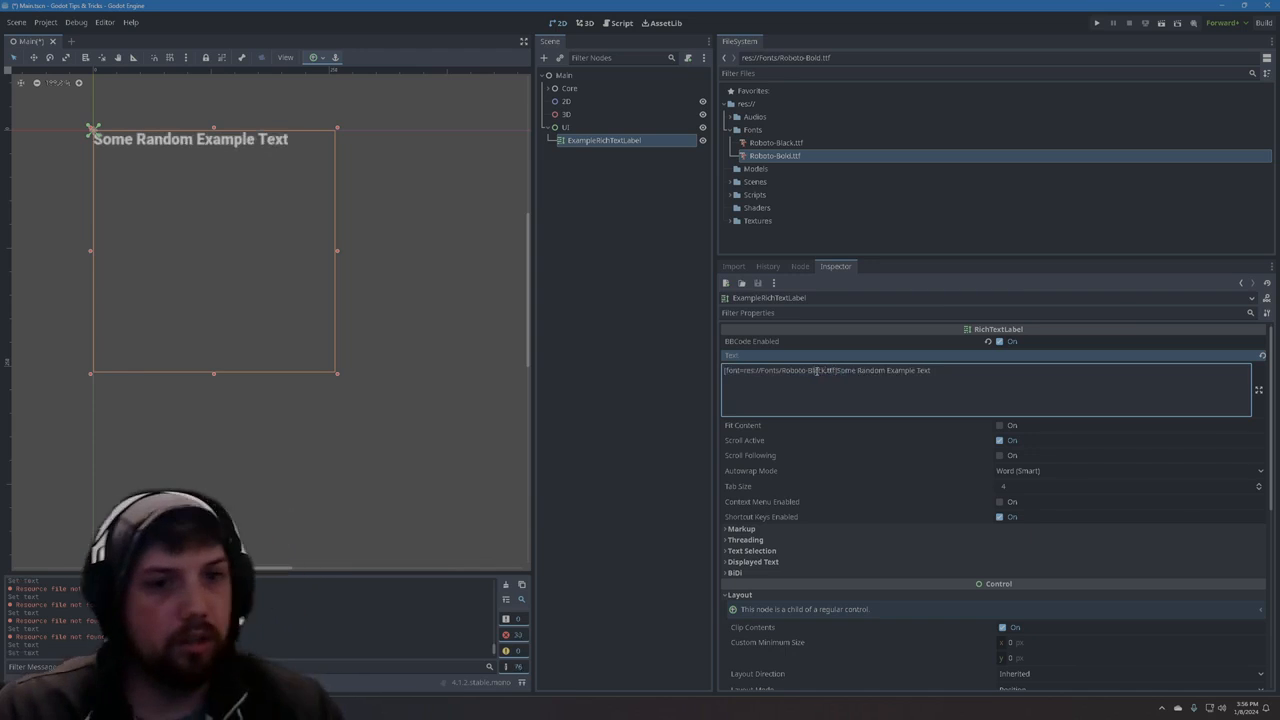
{"action": "type", "text": "B"}
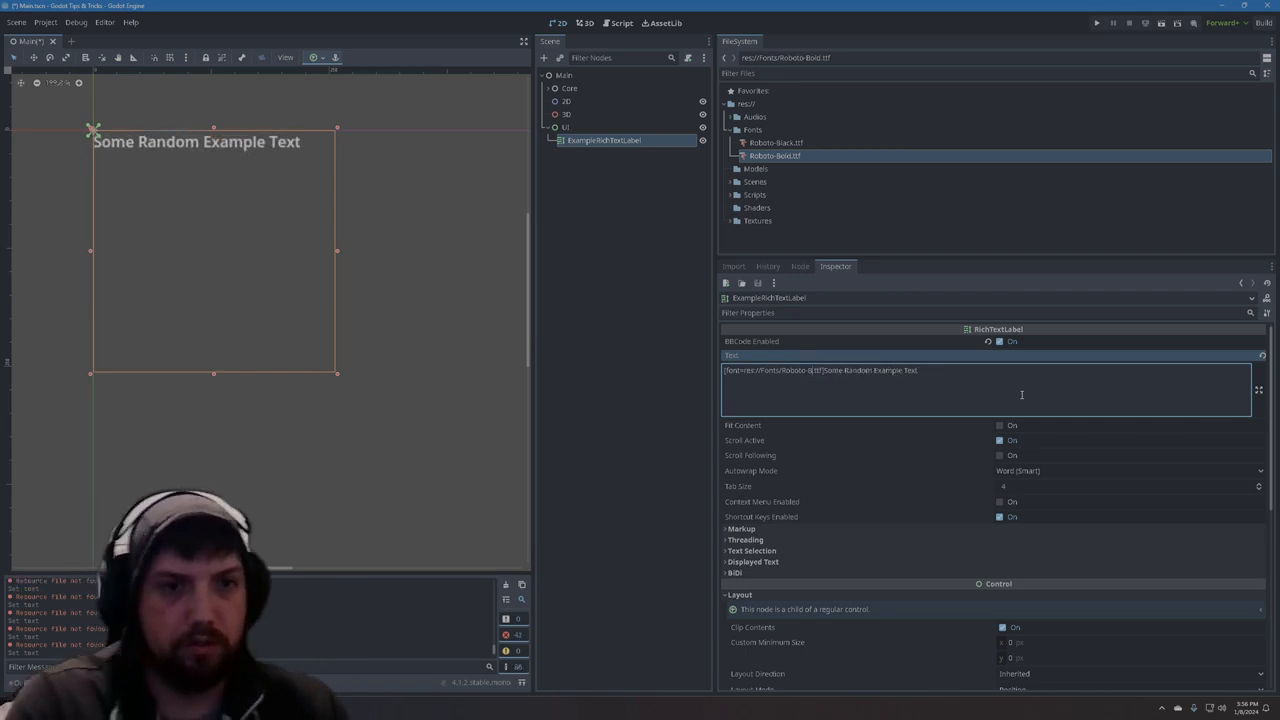
{"action": "type", "text": "old"}
- Compare the two Roboto fonts by swapping Black and Bold in the font tag, finishing on Roboto-Black.ttf
{"action": "double_click", "coordinate": [816, 370]}
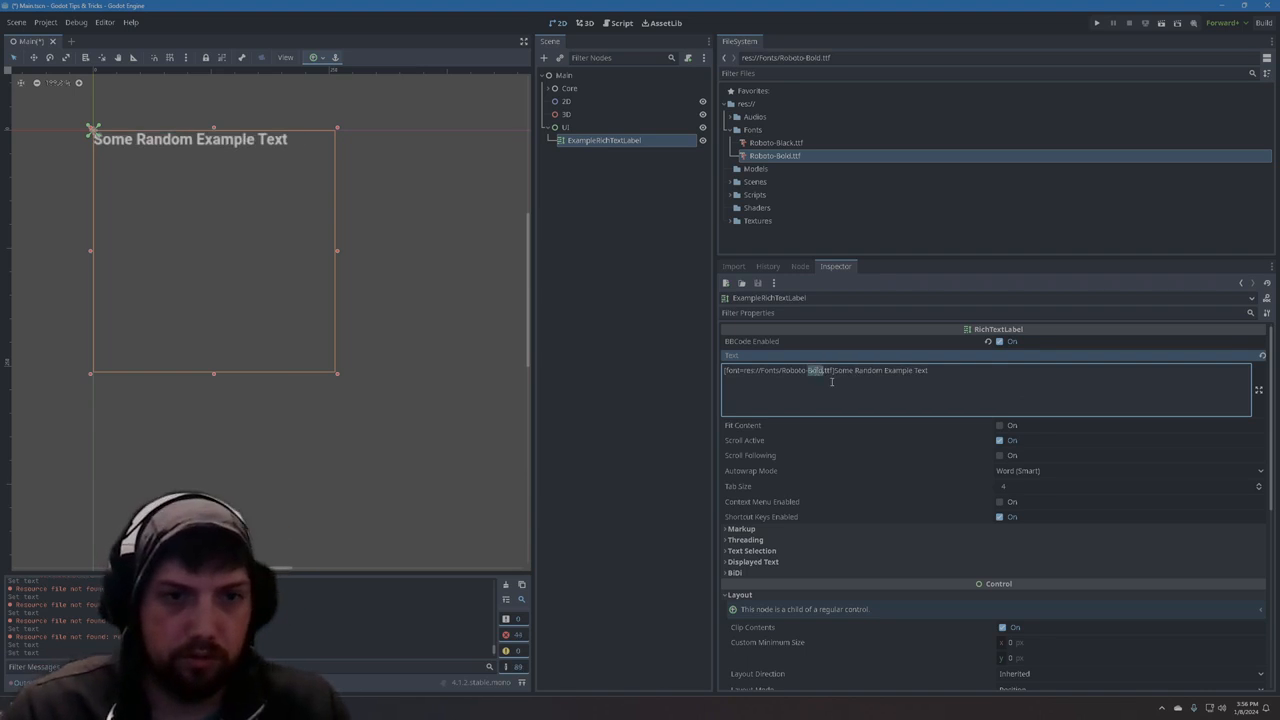
{"action": "type", "text": "Black"}
{"action": "double_click", "coordinate": [816, 370]}
{"action": "key", "text": "ctrl+c"}
{"action": "type", "text": "Bold"}
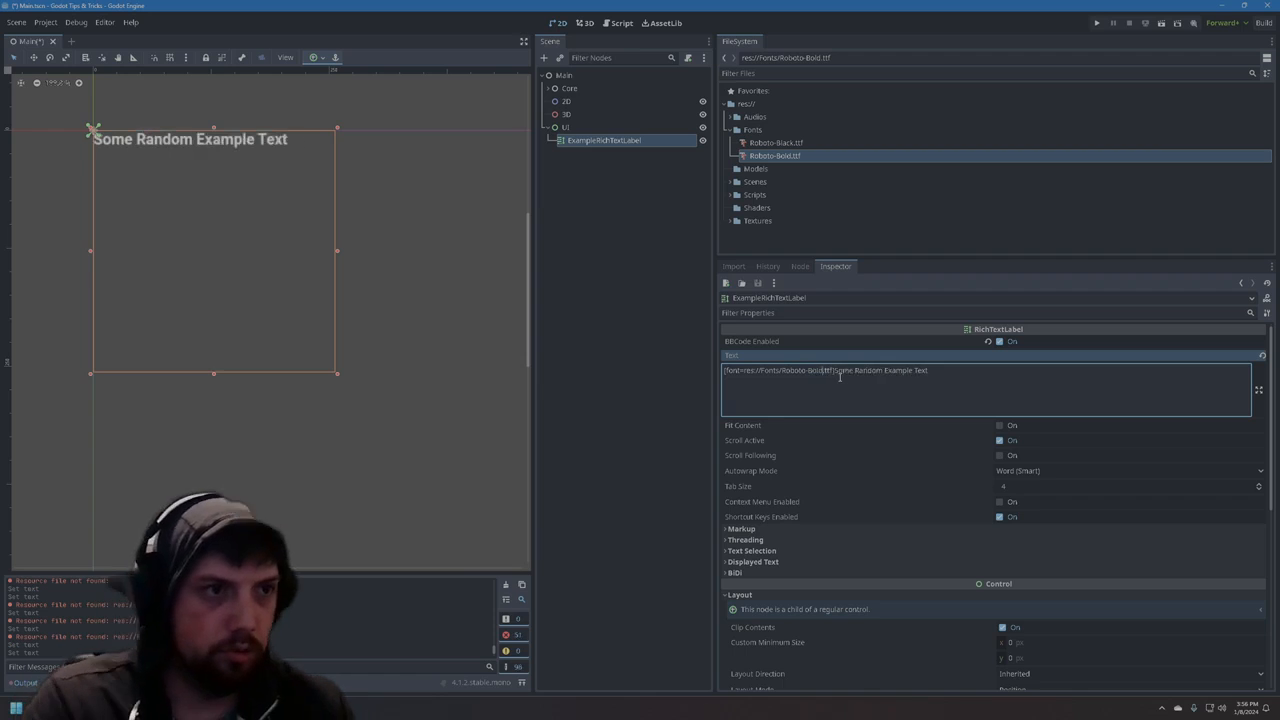
{"action": "double_click", "coordinate": [815, 372]}
{"action": "key", "text": "ctrl+v"}
{"action": "key", "text": "ctrl+z"}
{"action": "key", "text": "ctrl+v"}
{"action": "key", "text": "ctrl+z"}
{"action": "key", "text": "ctrl+v"}
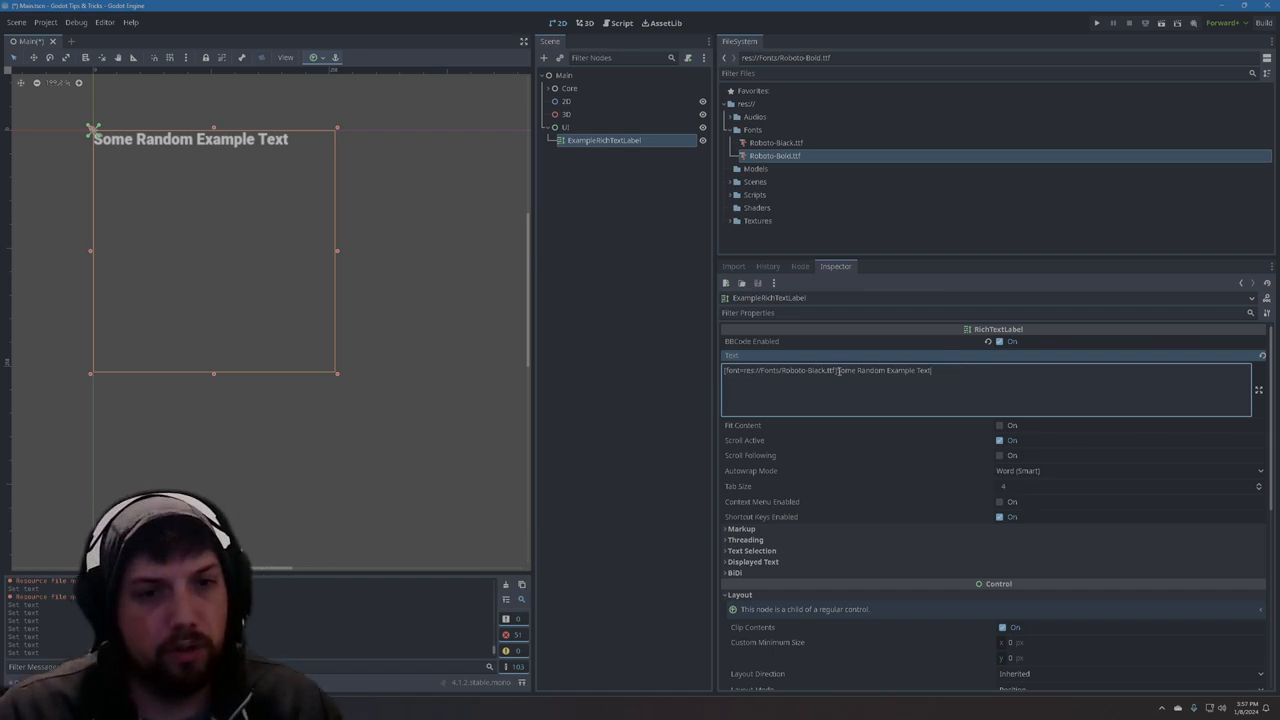
- Add a [color=#000000] tag between the font tag and the label's text
{"action": "type", "text": "[color="}
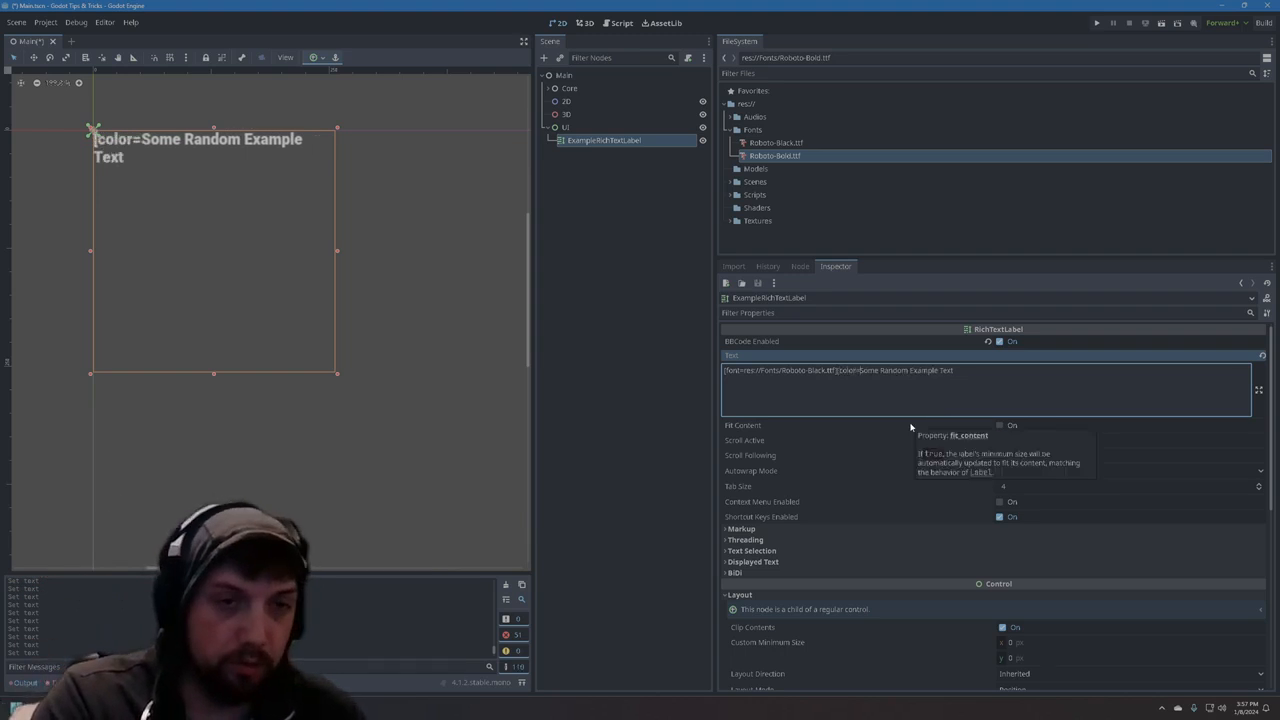
{"action": "type", "text": "#"}
{"action": "key", "text": "BackSpace"}
{"action": "type", "text": "#00"}
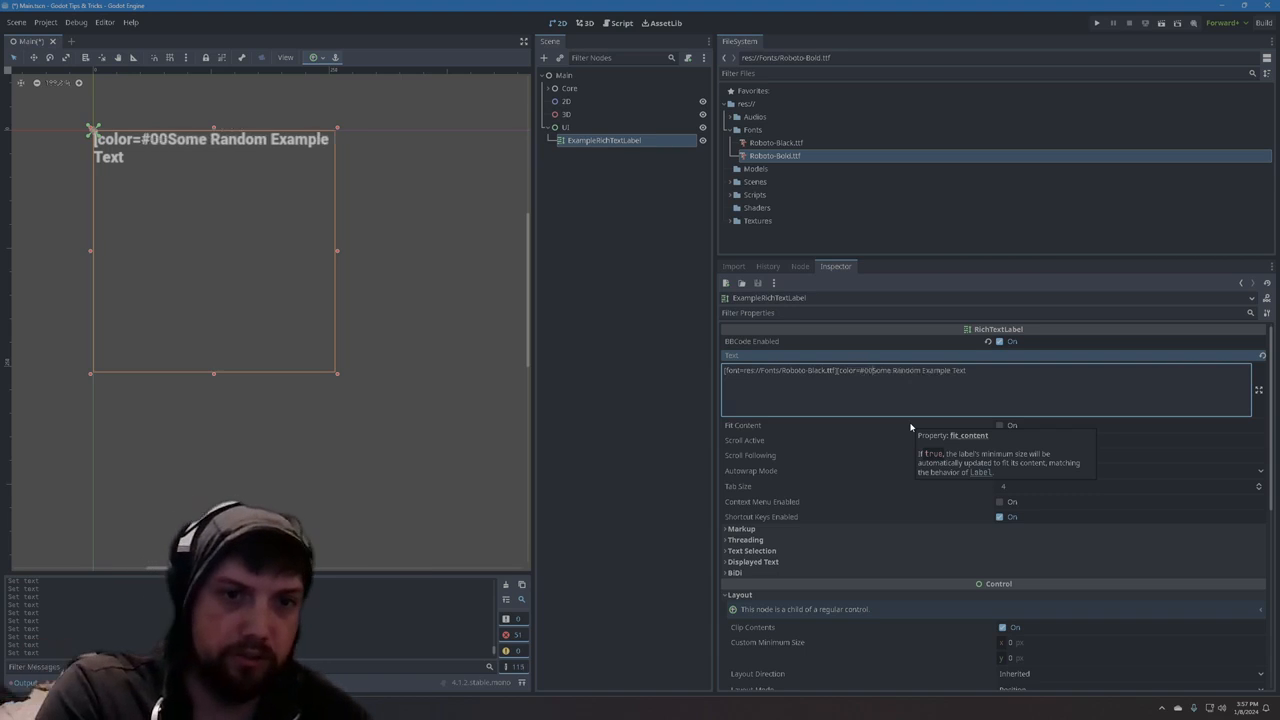
{"action": "type", "text": "0000]"}
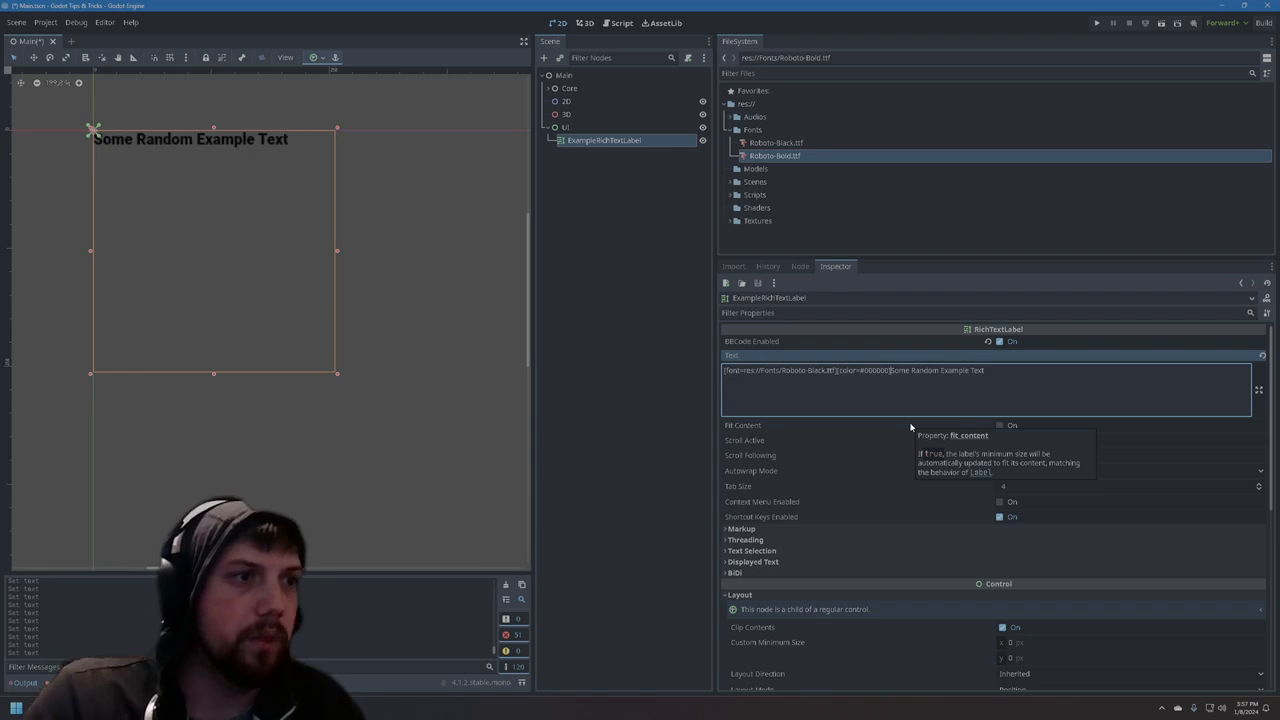
{"action": "left_click", "coordinate": [884, 383]}
{"action": "left_click_drag", "start_coordinate": [837, 371], "coordinate": [891, 371]}
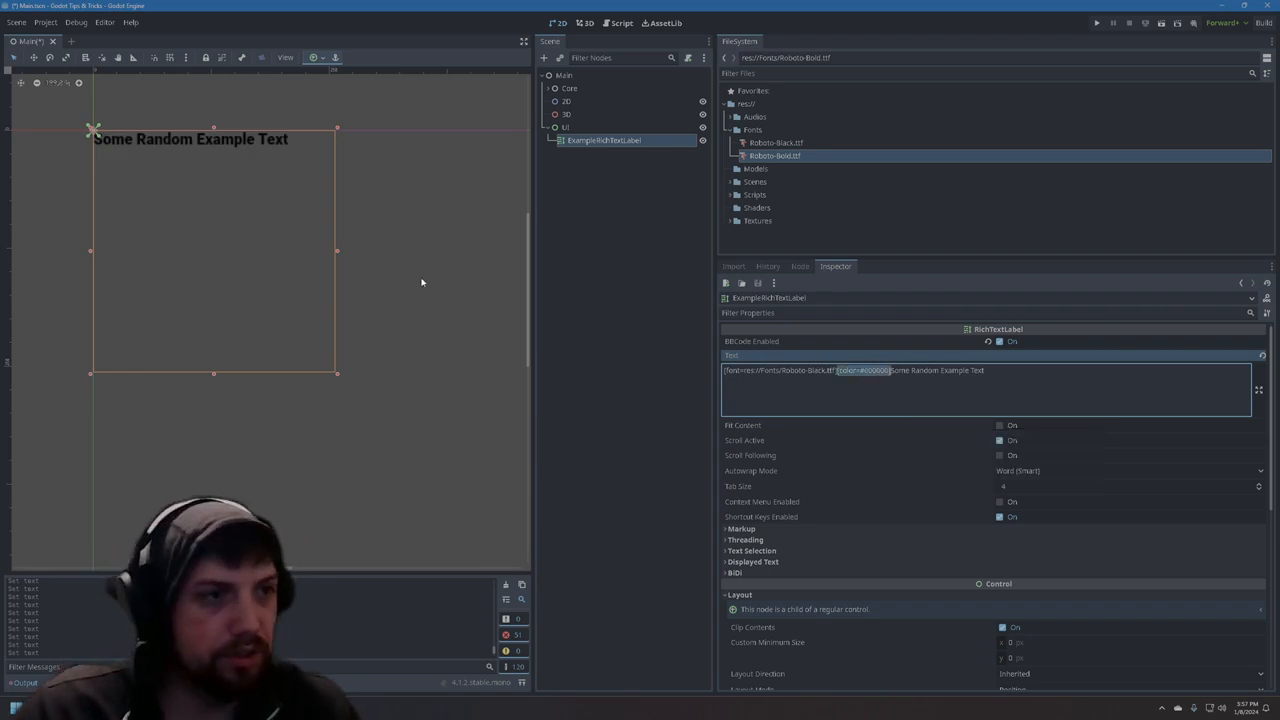
- Change the color tag's hex value to #00FF00
{"action": "left_click", "coordinate": [872, 371]}
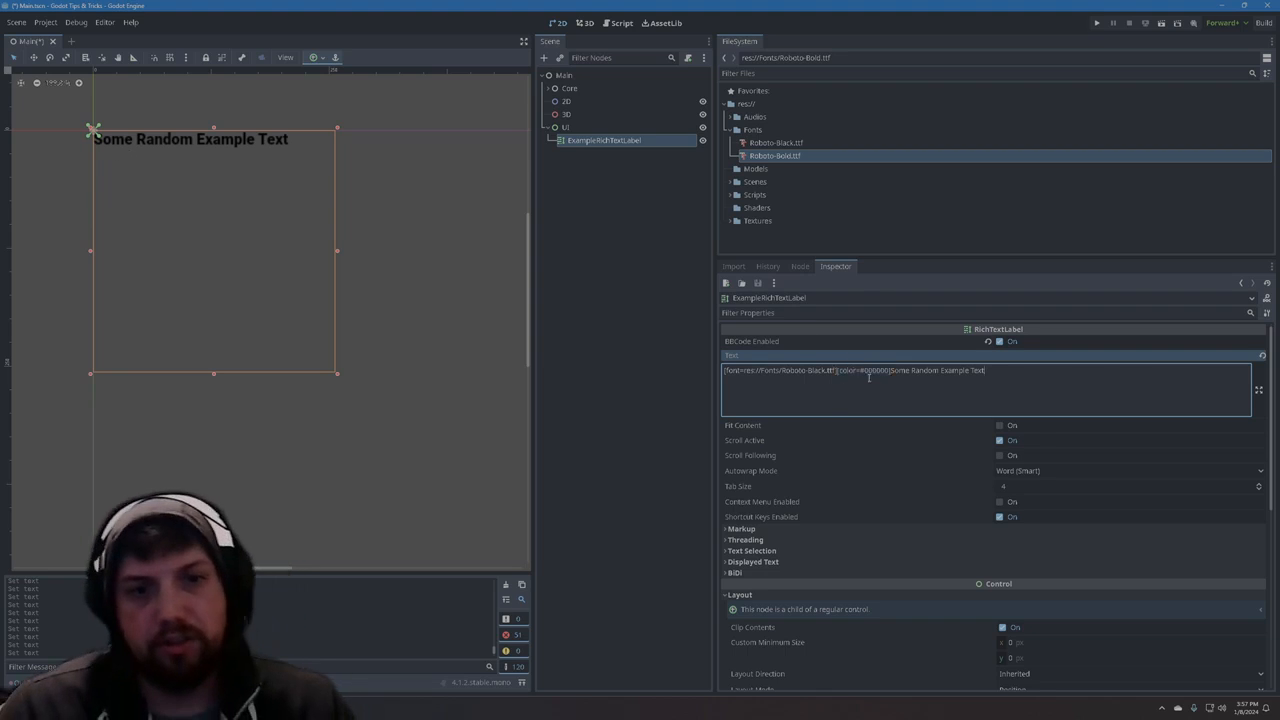
{"action": "key", "text": "shift+End"}
{"action": "left_click", "coordinate": [880, 371]}
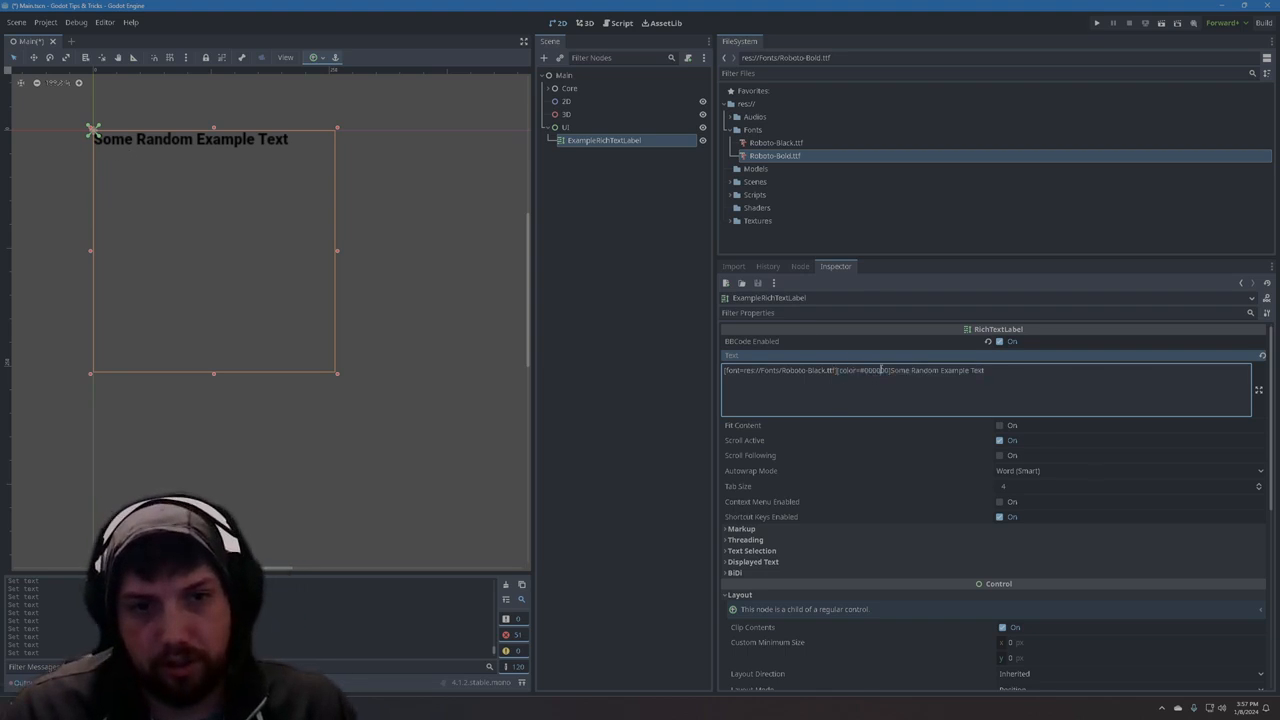
{"action": "double_click", "coordinate": [878, 371]}
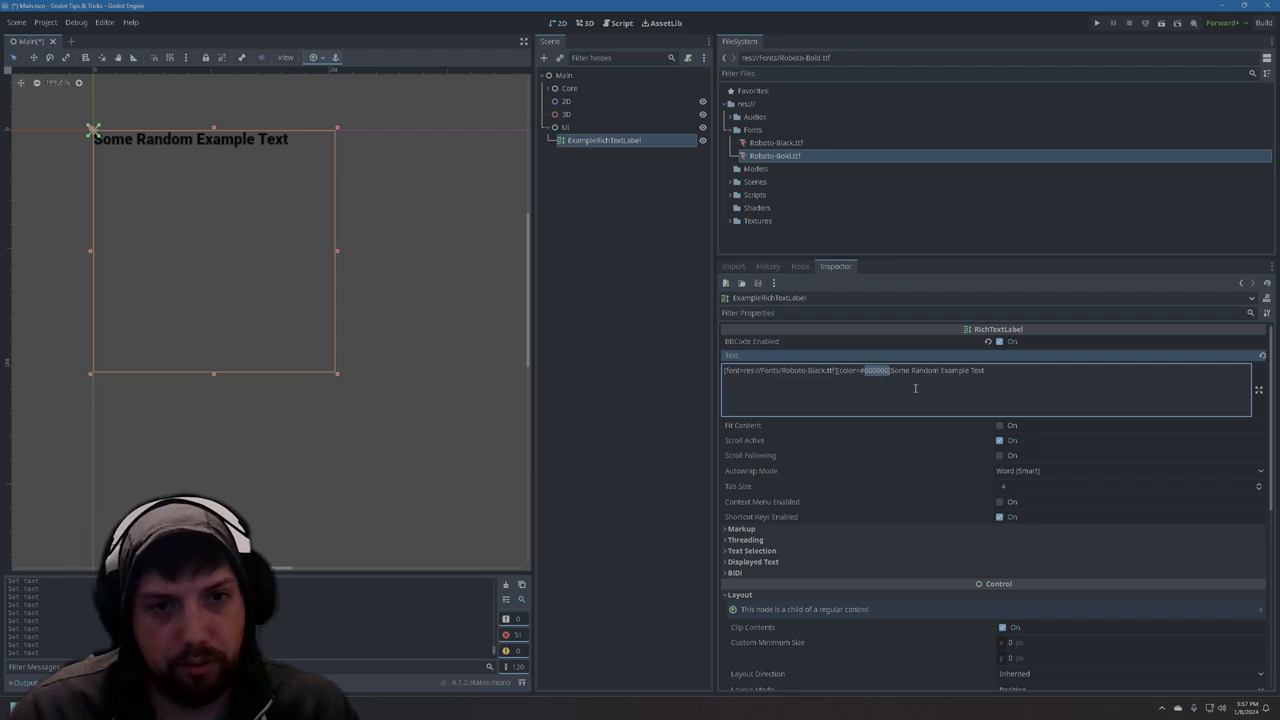
{"action": "left_click", "coordinate": [877, 373]}
{"action": "key", "text": "BackSpace"}
{"action": "key", "text": "BackSpace"}
{"action": "type", "text": "FF"}
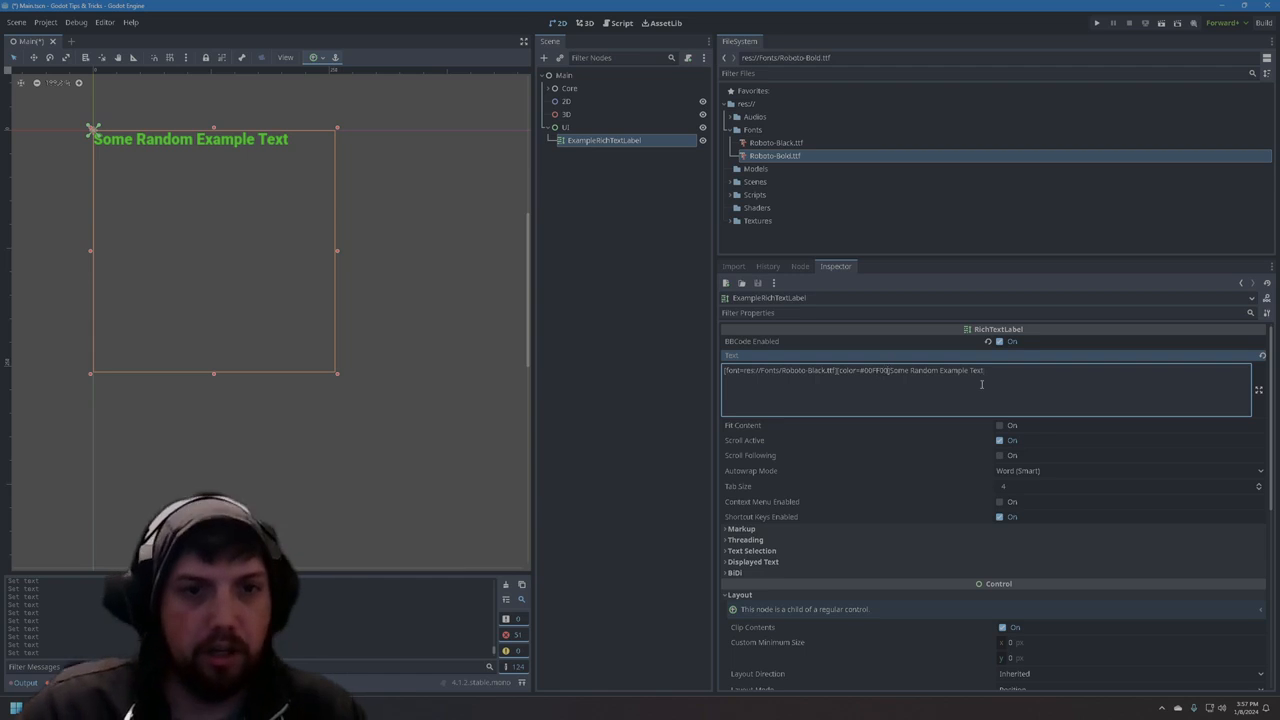
- Change the color tag's hex value to #00FFFF
{"action": "key", "text": "Delete"}
{"action": "key", "text": "Delete"}
{"action": "type", "text": "FF"}
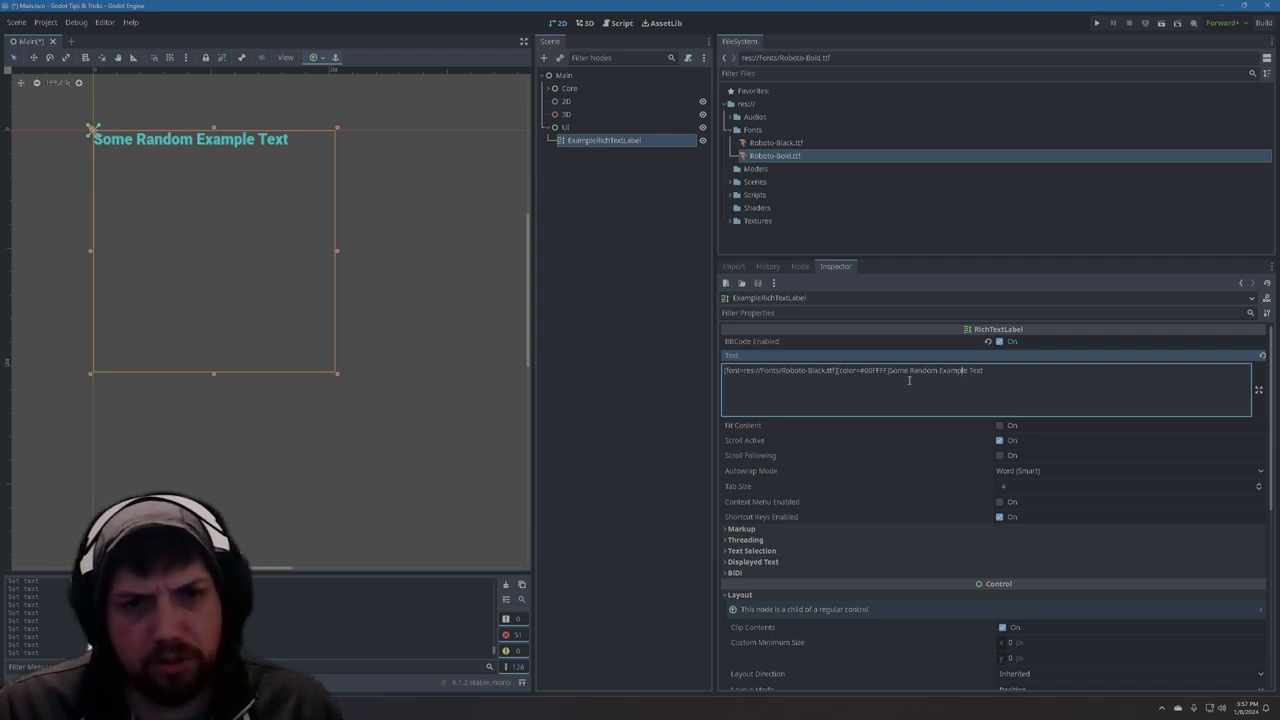
- Close the font tag by adding [/font] at the end of the label's text
{"action": "left_click", "coordinate": [987, 371]}
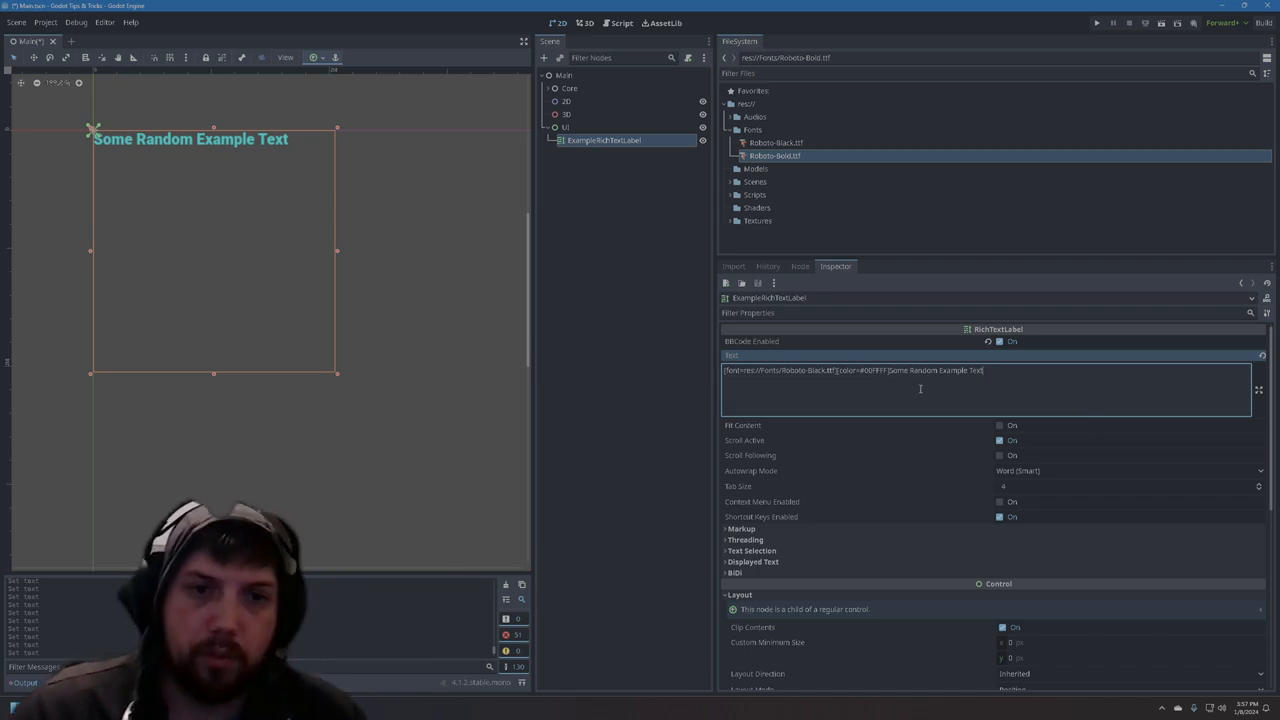
{"action": "left_click_drag", "start_coordinate": [889, 371], "coordinate": [719, 357]}
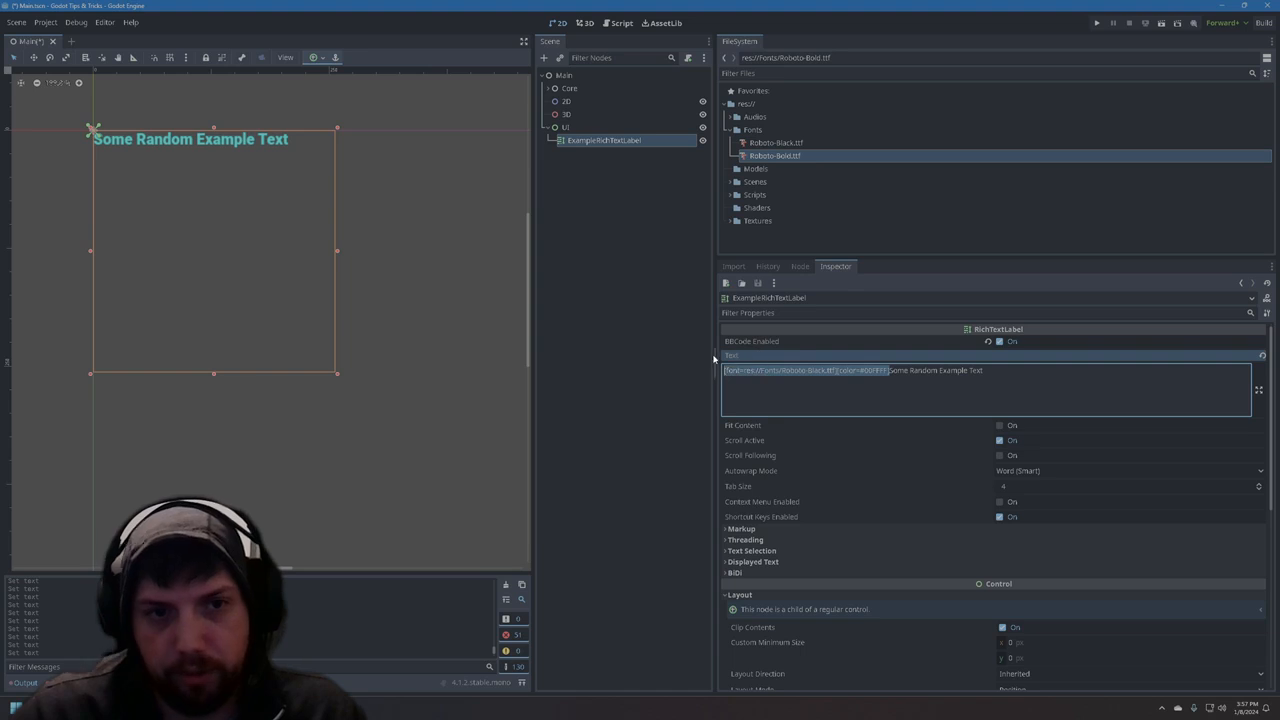
{"action": "left_click", "coordinate": [789, 380]}
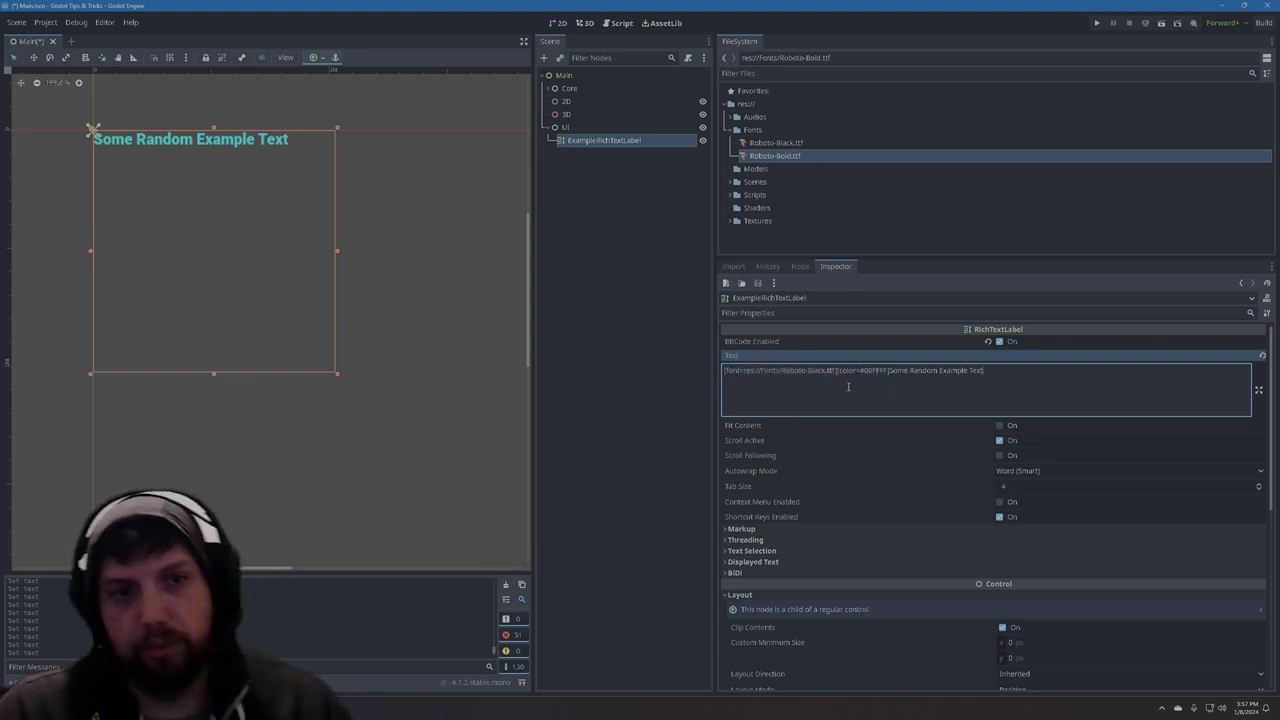
{"action": "type", "text": "[/font]"}
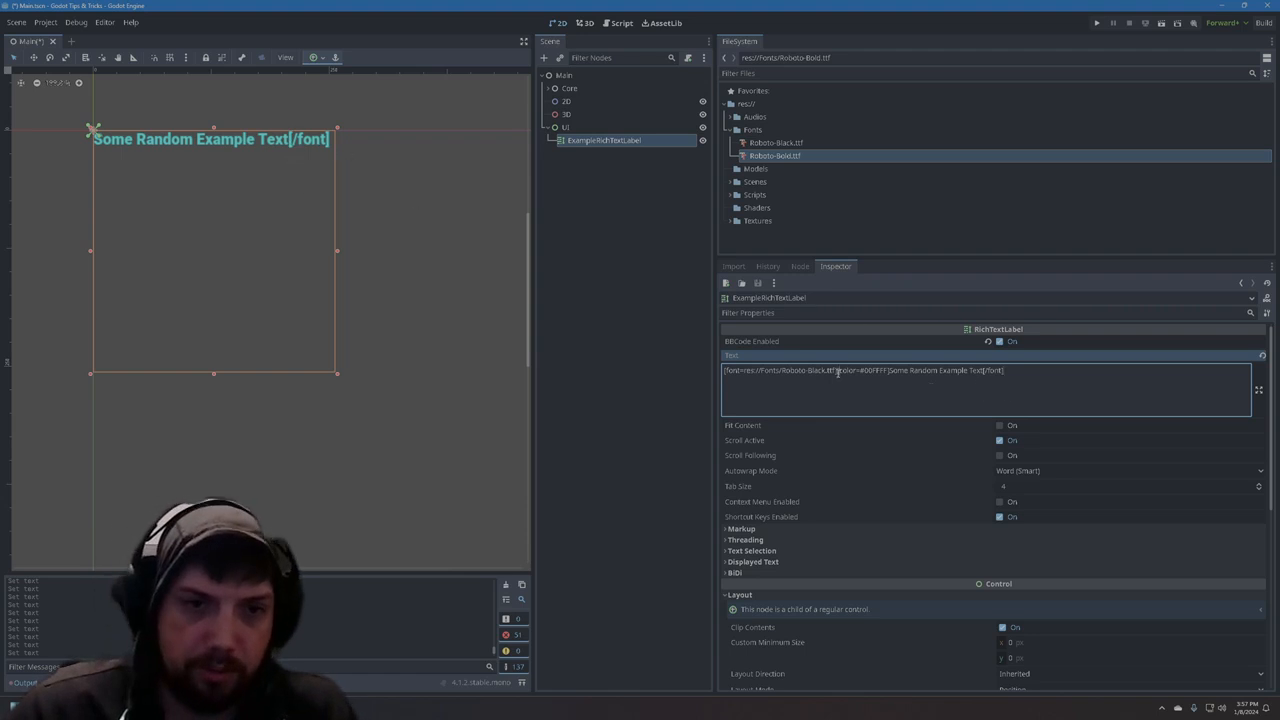
- Insert a closing [/color] tag between the example text and the [/font] tag
{"action": "left_click_drag", "start_coordinate": [838, 371], "coordinate": [889, 370]}
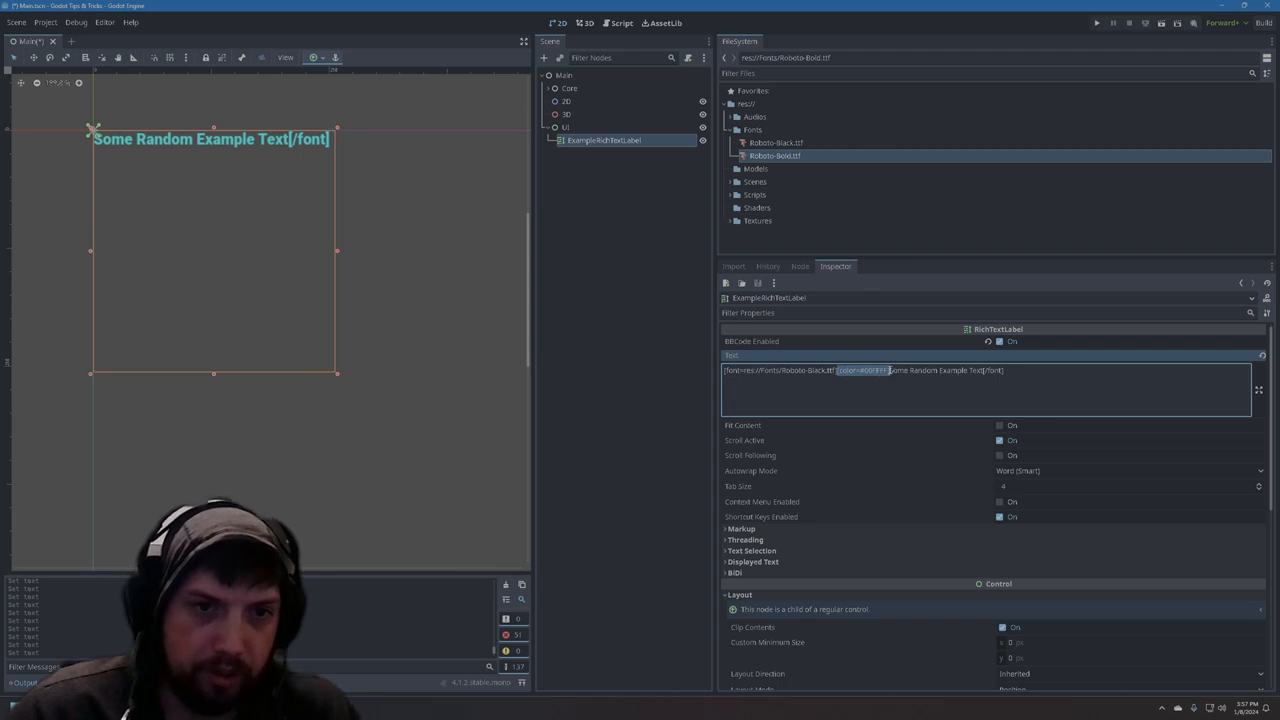
{"action": "left_click", "coordinate": [864, 395]}
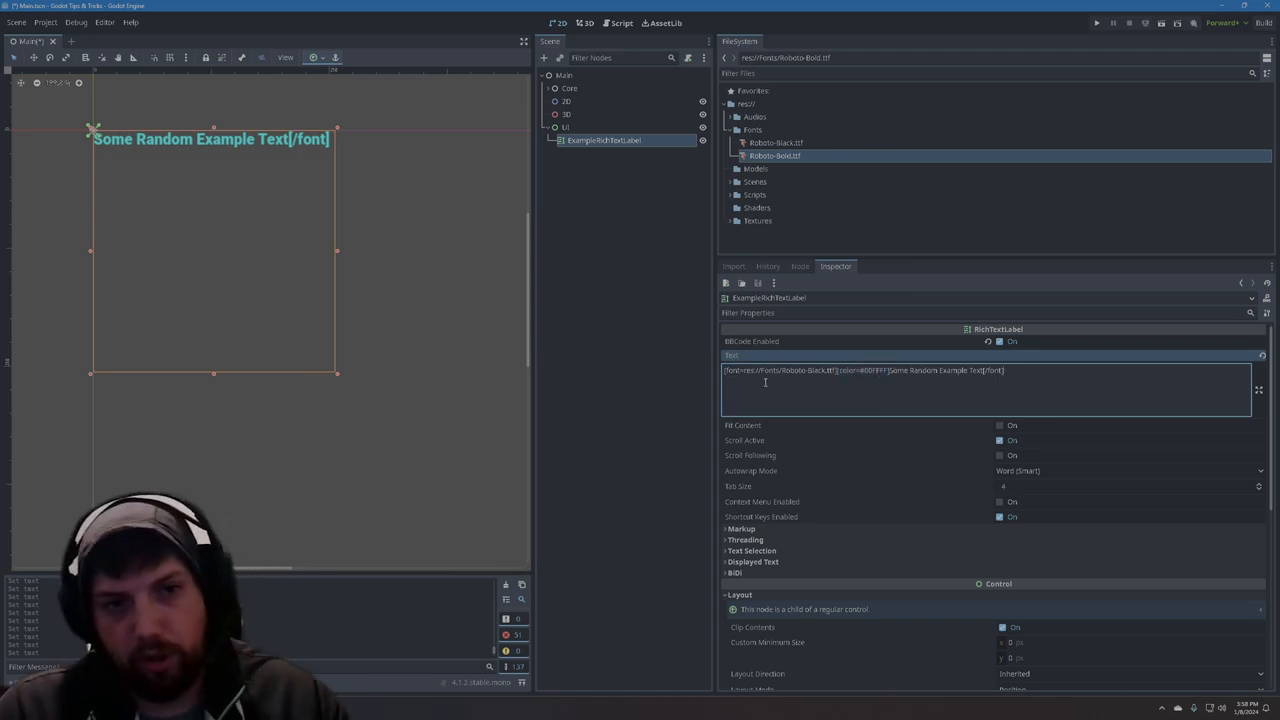
{"action": "left_click_drag", "start_coordinate": [724, 370], "coordinate": [857, 371]}
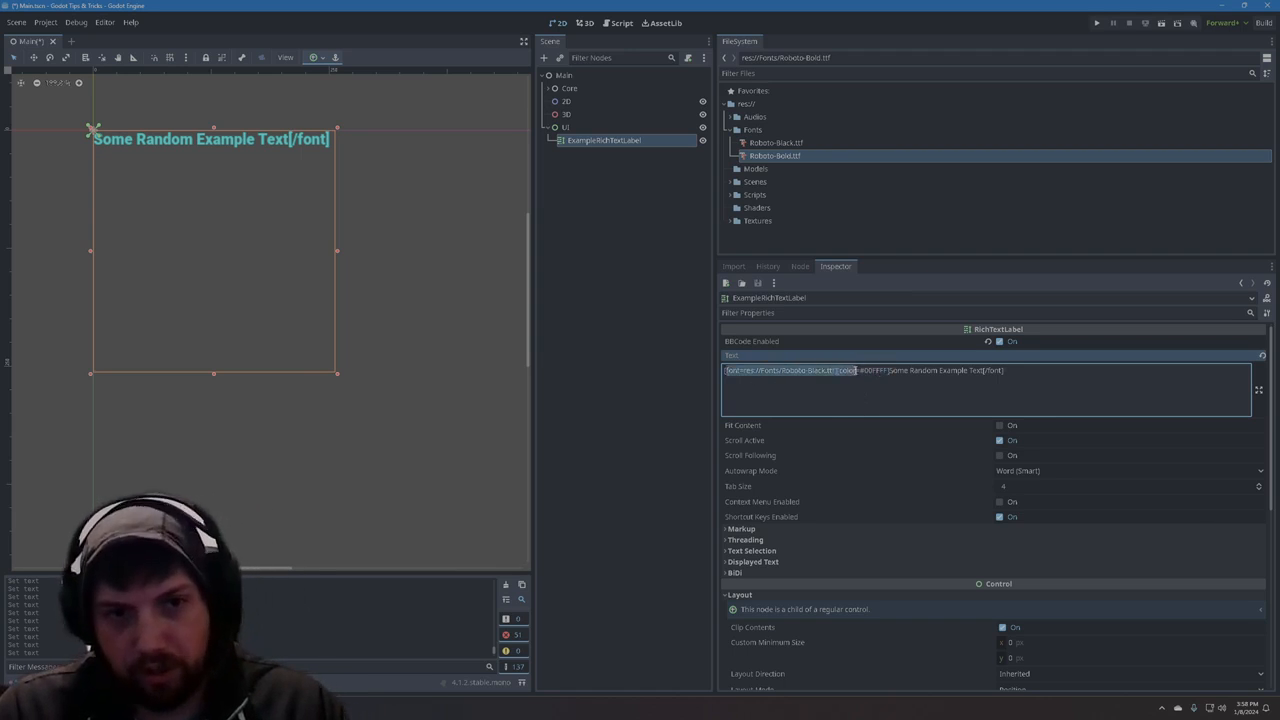
{"action": "left_click", "coordinate": [848, 387]}
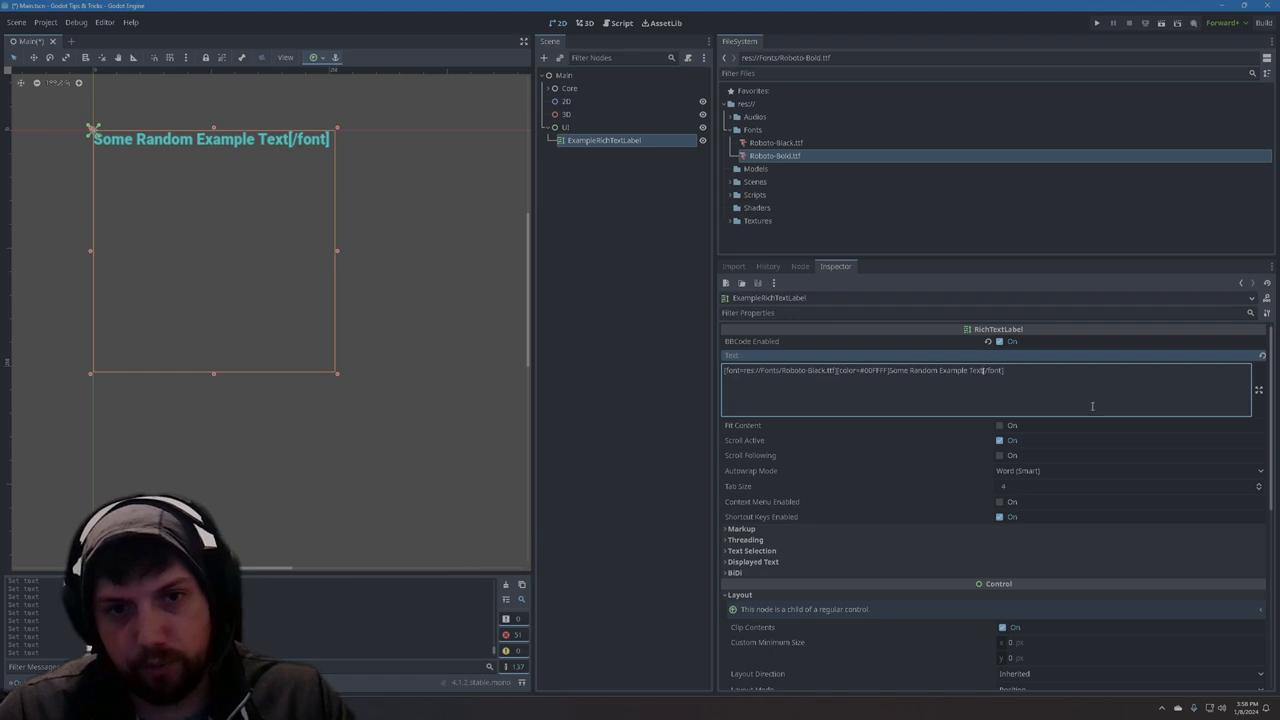
{"action": "type", "text": "["}
{"action": "type", "text": "lor][/"}
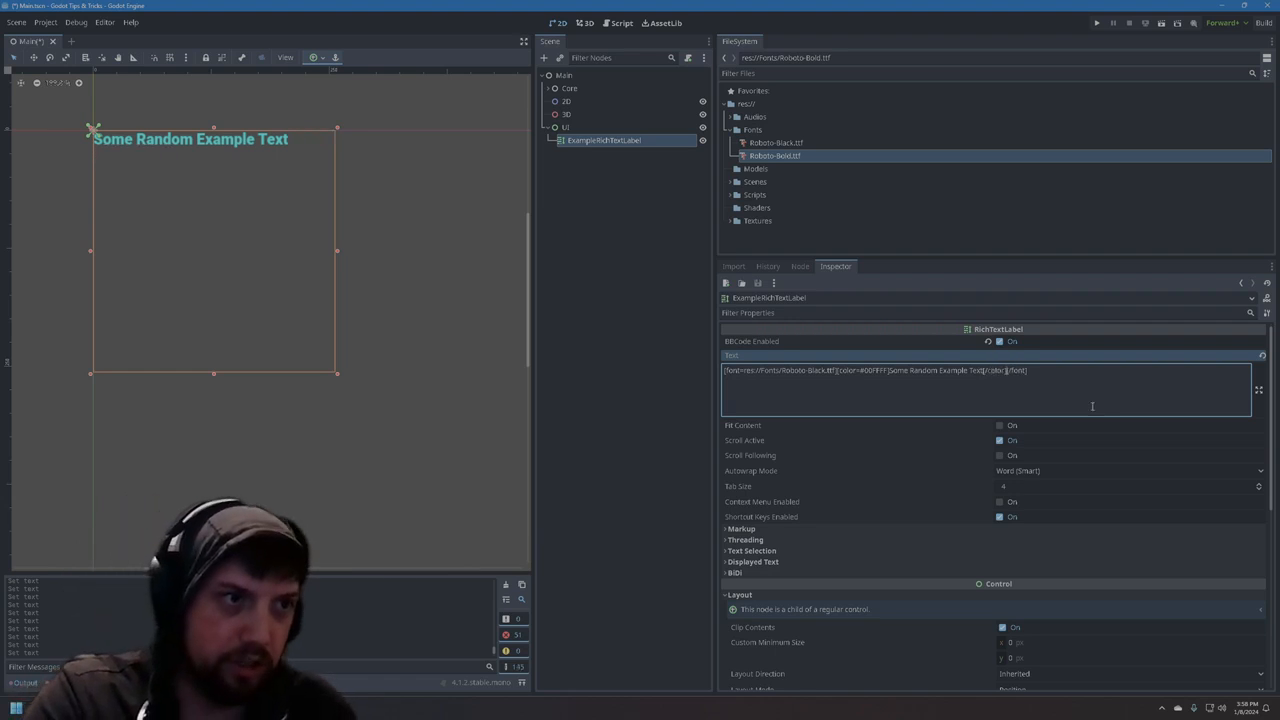
{"action": "left_click_drag", "start_coordinate": [1028, 371], "coordinate": [983, 371]}
{"action": "left_click", "coordinate": [1003, 390]}
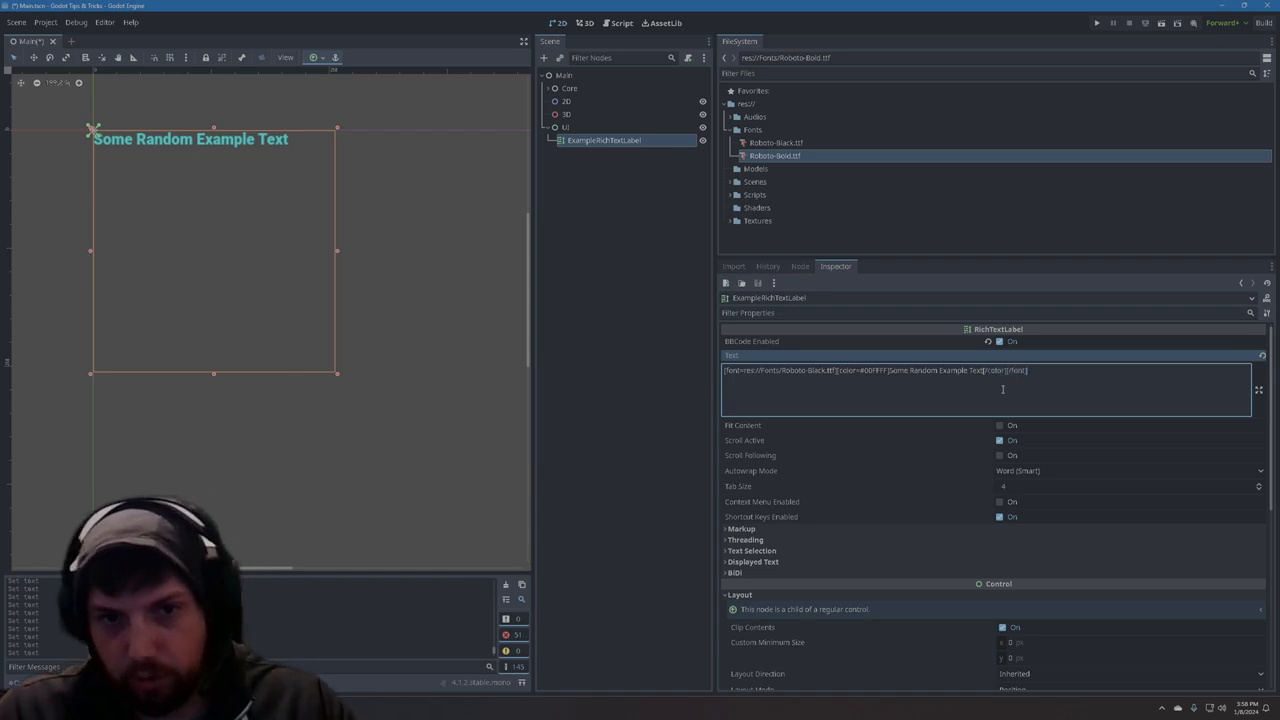
- Add a second line reading "Some Random Extra Text" after the closing tags
{"action": "left_click_drag", "start_coordinate": [839, 372], "coordinate": [877, 372]}
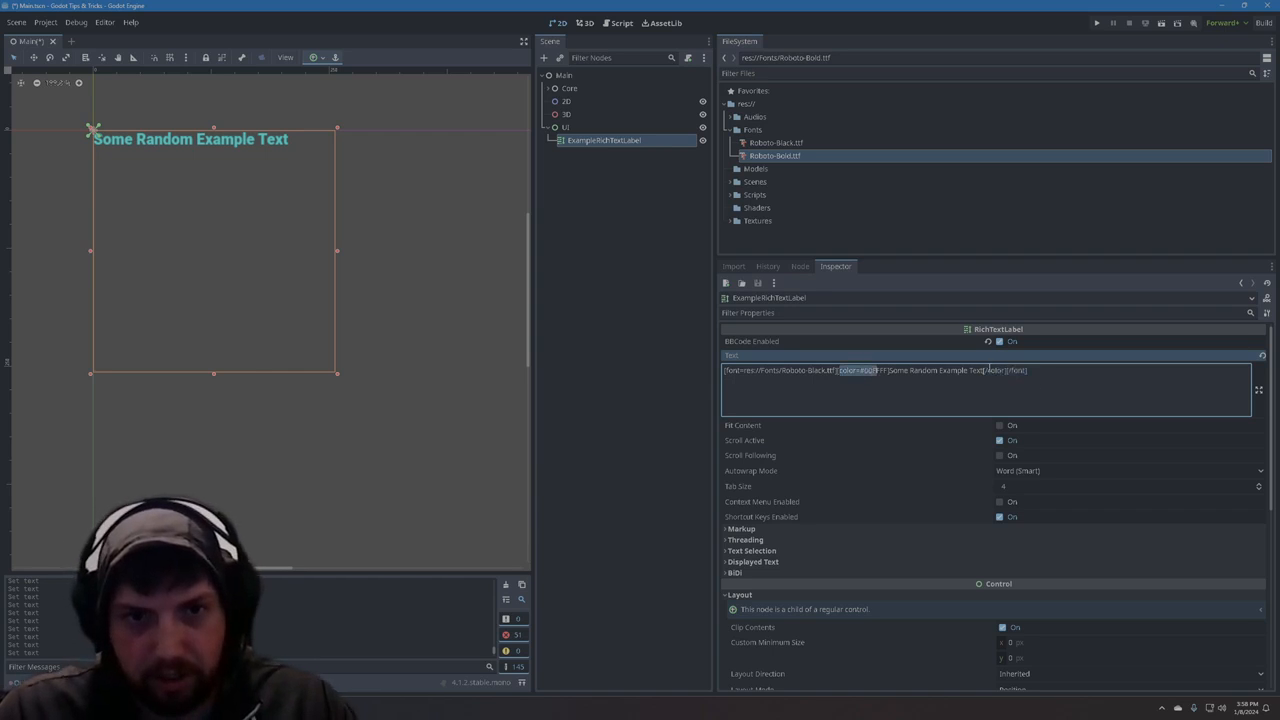
{"action": "left_click_drag", "start_coordinate": [746, 371], "coordinate": [801, 370]}
{"action": "left_click_drag", "start_coordinate": [1007, 370], "coordinate": [1029, 371]}
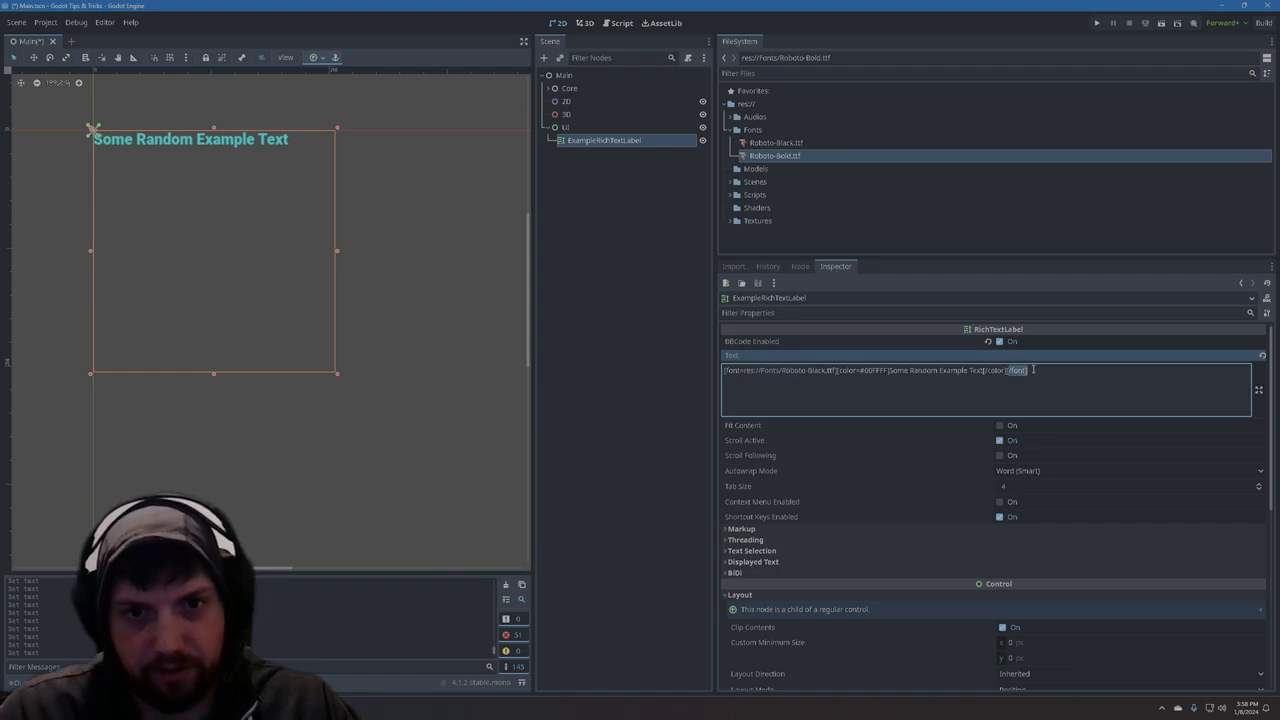
{"action": "left_click", "coordinate": [1042, 373]}
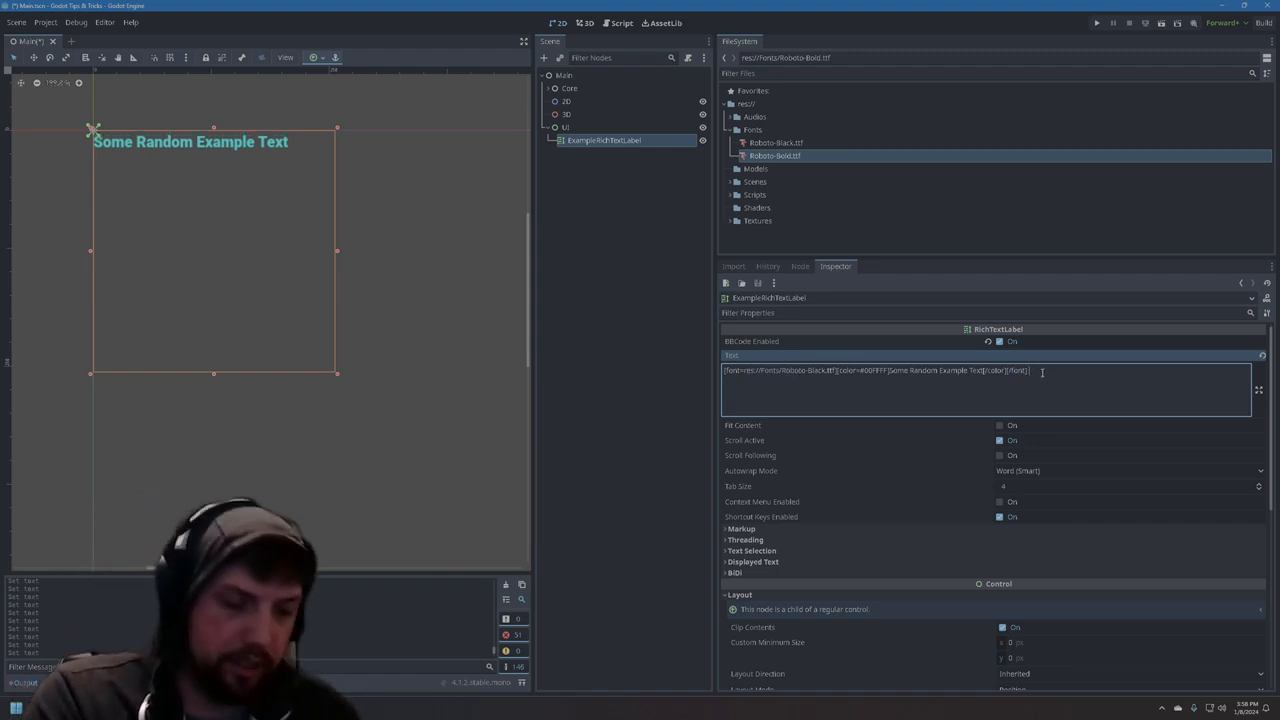
{"action": "key", "text": "Return"}
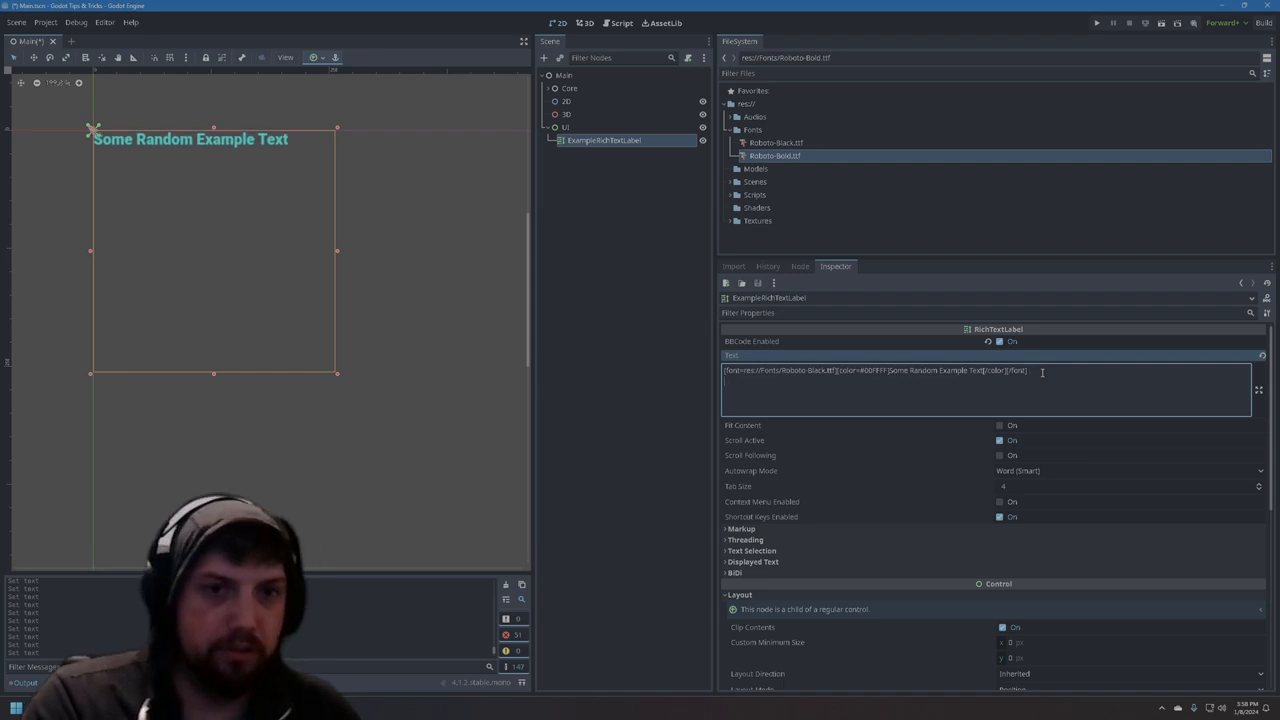
{"action": "type", "text": "Some Random E"}
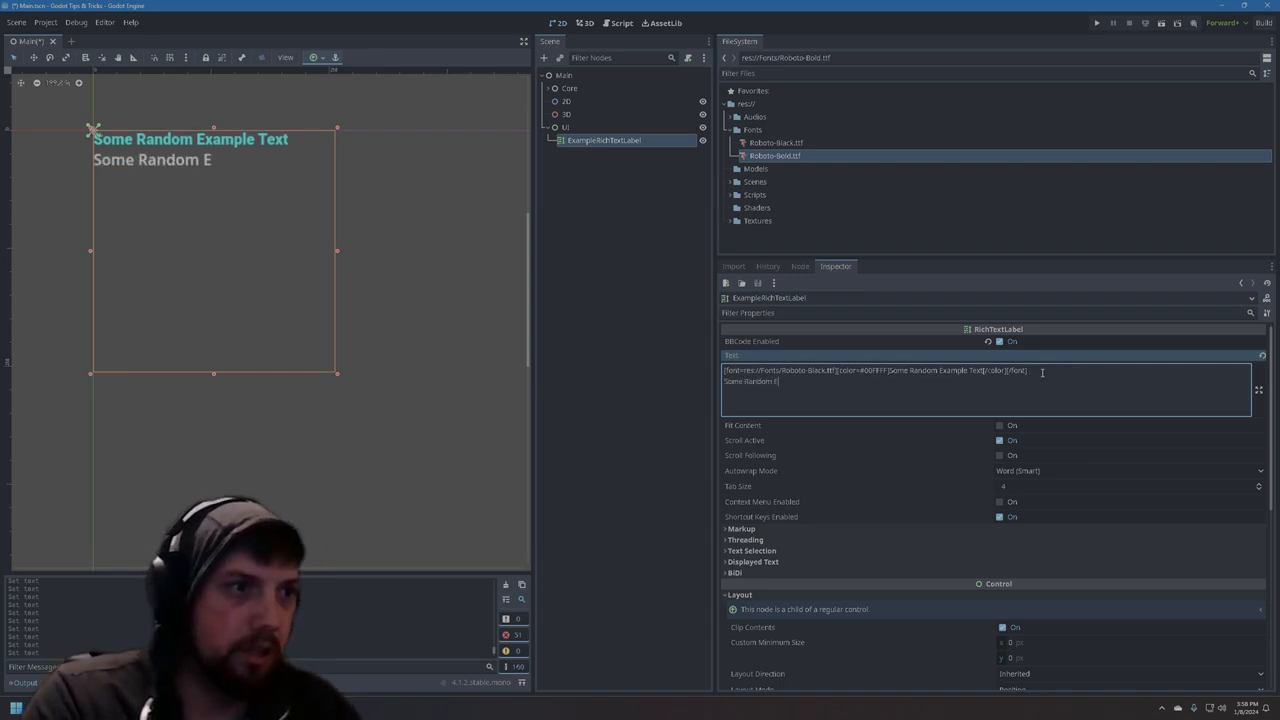
{"action": "type", "text": "xtra  Text"}
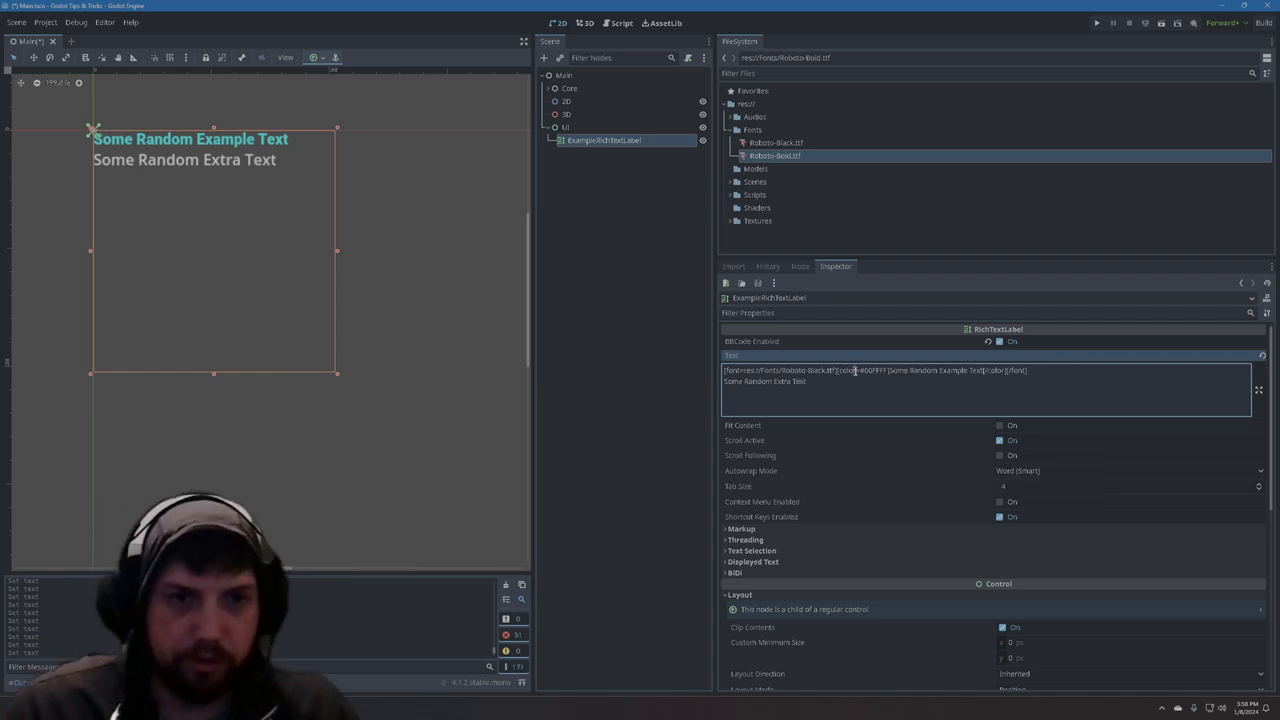
- Copy the first line's font tag to the start of the second line and change its file to Roboto-Bold.ttf
{"action": "left_click_drag", "start_coordinate": [837, 372], "coordinate": [680, 369]}
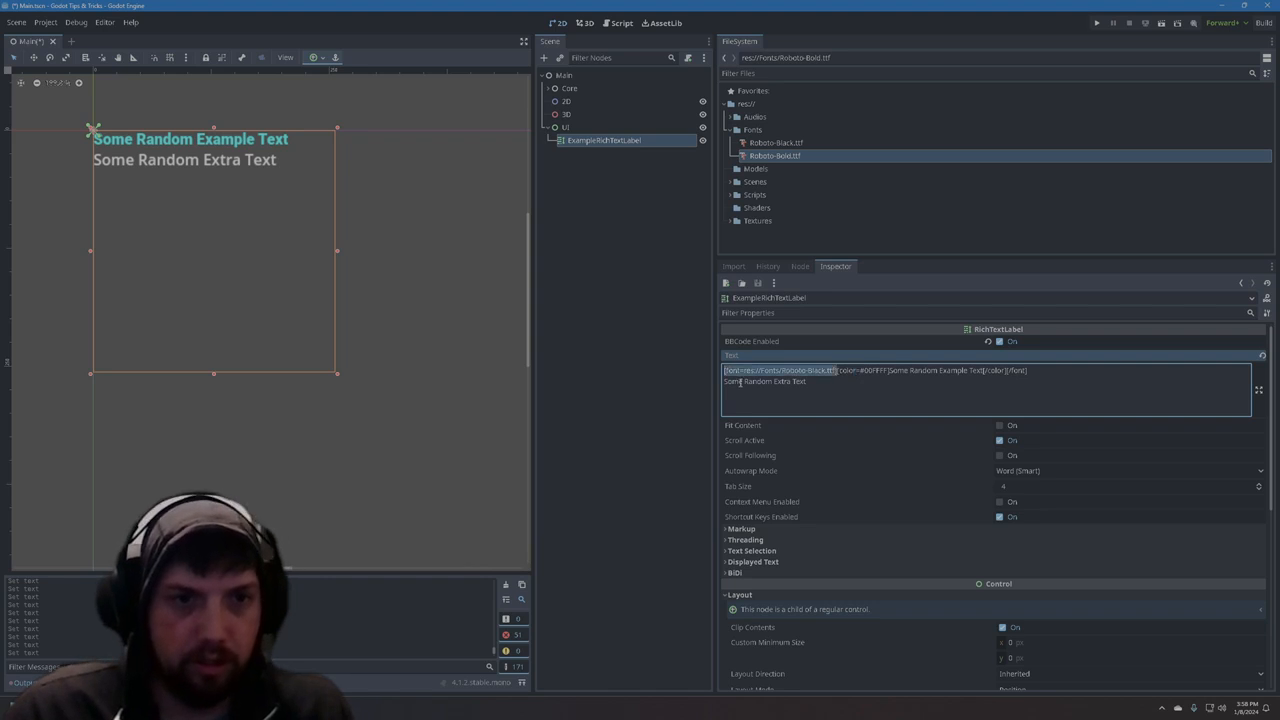
{"action": "key", "text": "ctrl+c"}
{"action": "left_click", "coordinate": [724, 381]}
{"action": "key", "text": "ctrl+v"}
{"action": "double_click", "coordinate": [817, 381]}
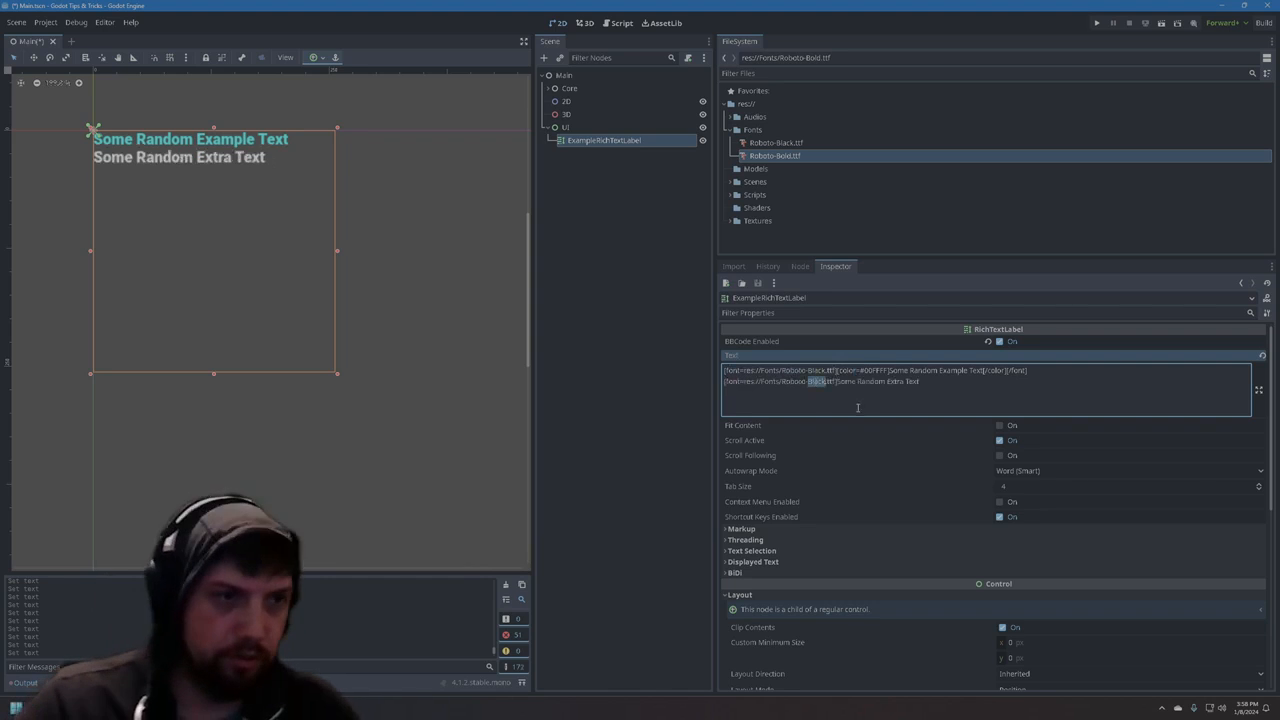
{"action": "type", "text": "Bold"}
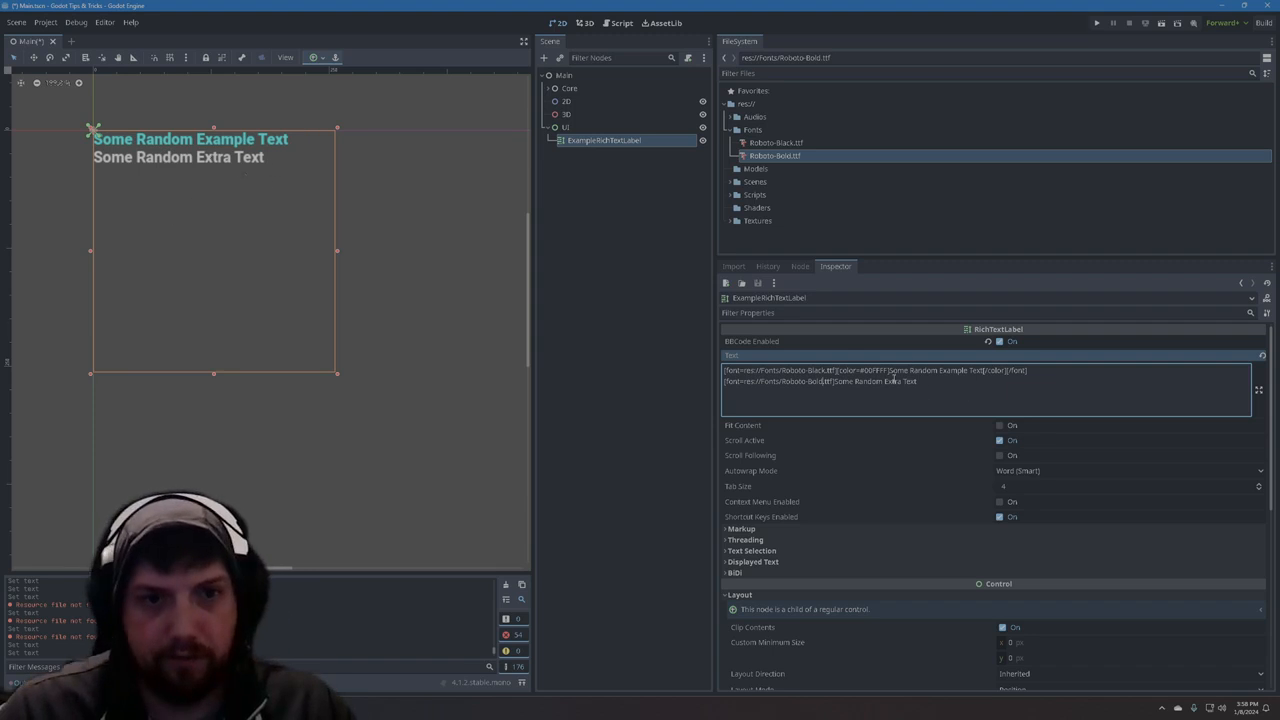
- Replace the word "Extra" in the second line with "Example" copied from the first line
{"action": "double_click", "coordinate": [953, 370]}
{"action": "key", "text": "ctrl+c"}
{"action": "double_click", "coordinate": [893, 381]}
{"action": "key", "text": "ctrl+v"}
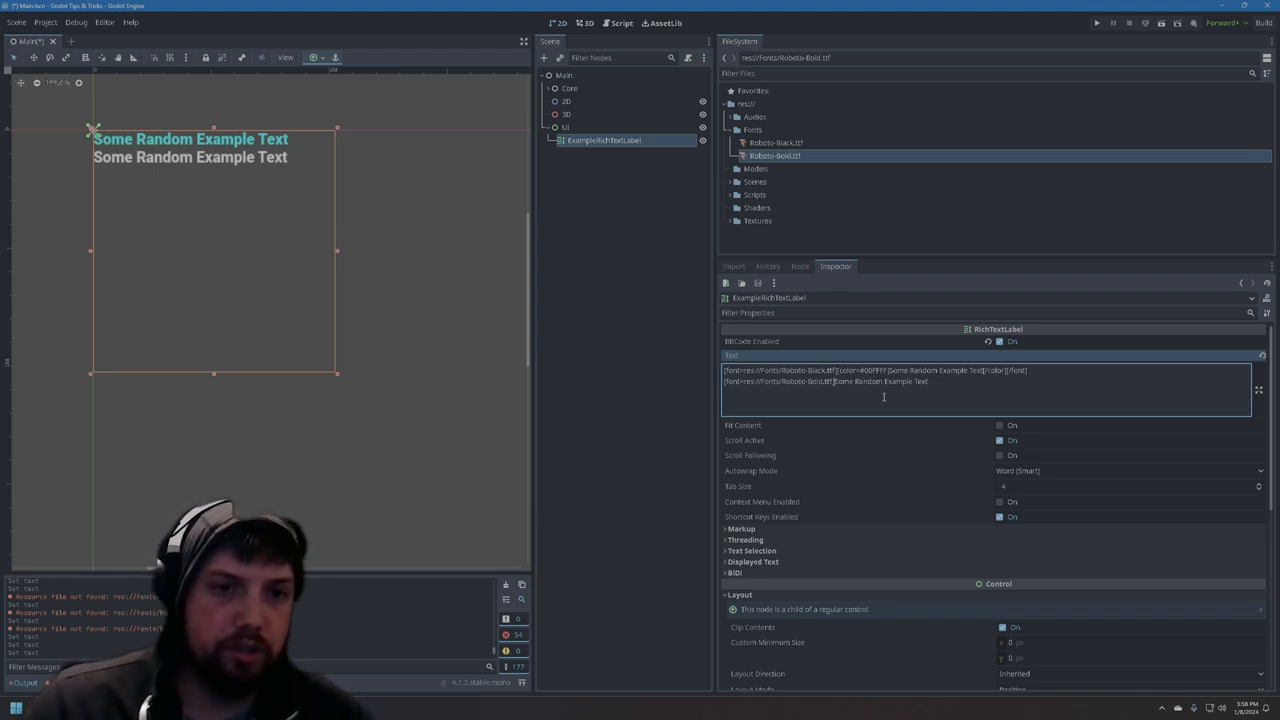
- Insert a [color=#FF0000] tag after the second line's font tag
{"action": "type", "text": "[color"}
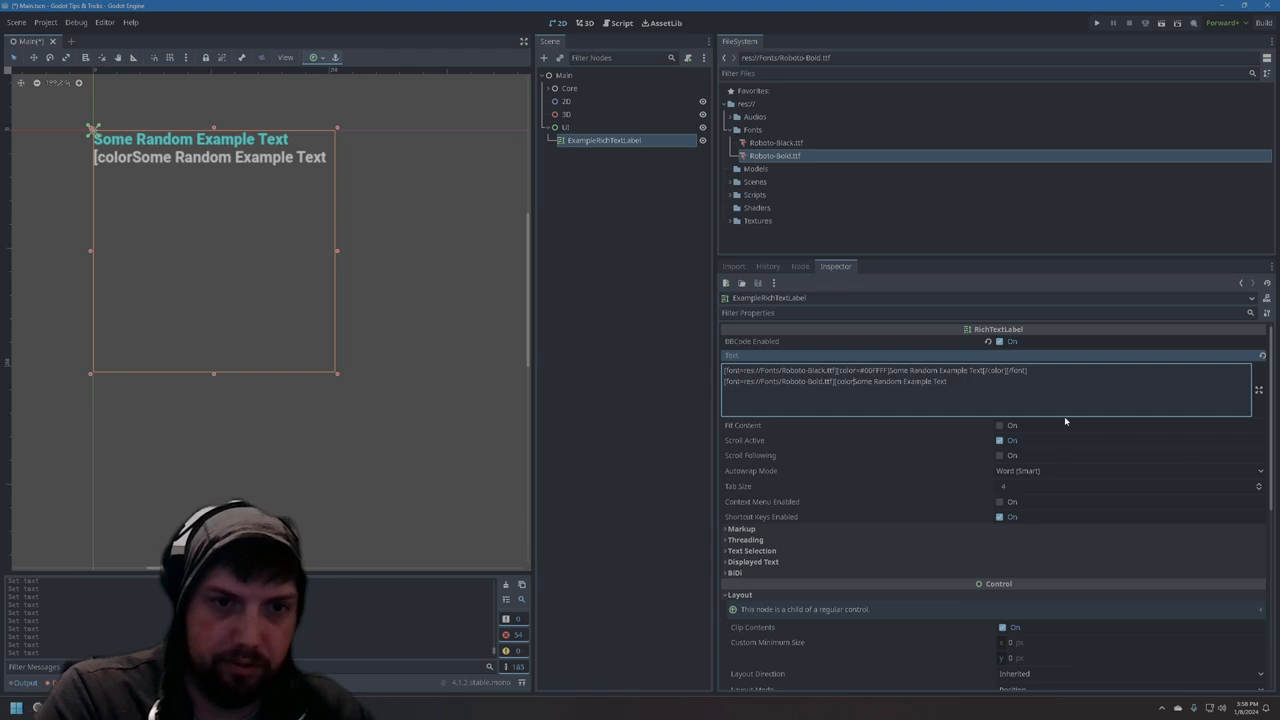
{"action": "type", "text": "="}
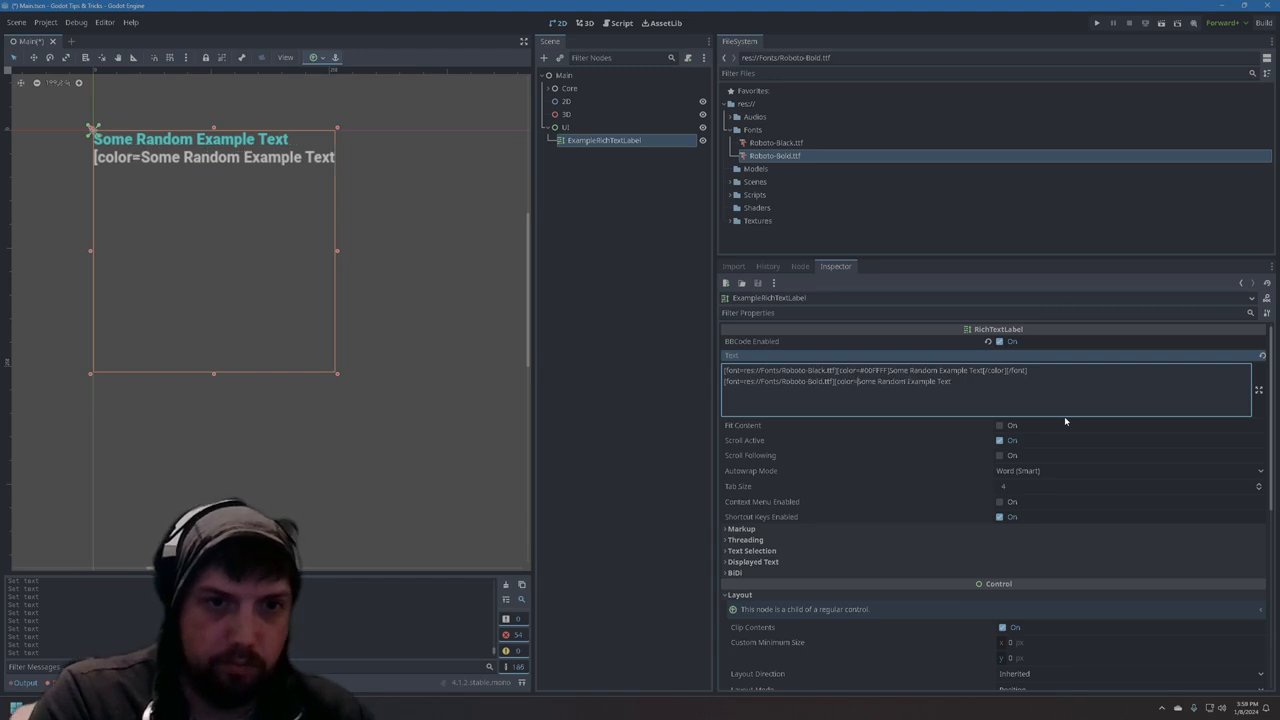
{"action": "type", "text": "#FF00"}
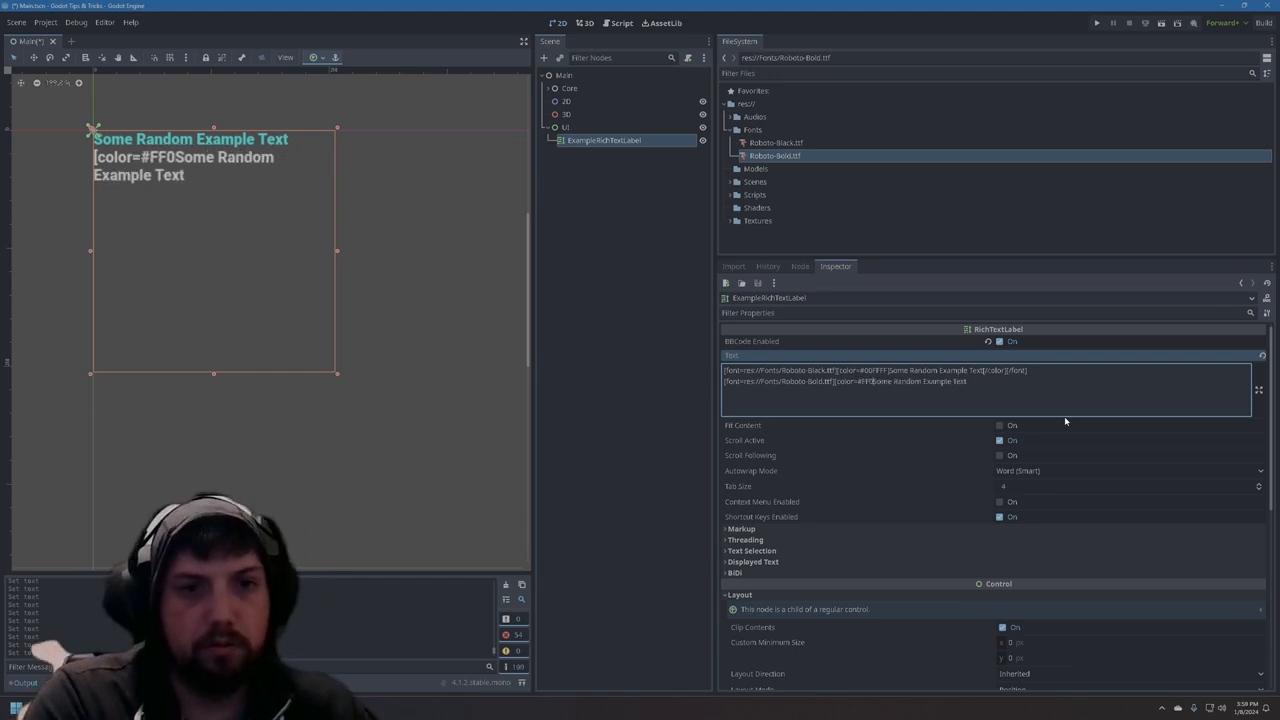
{"action": "type", "text": "00]"}
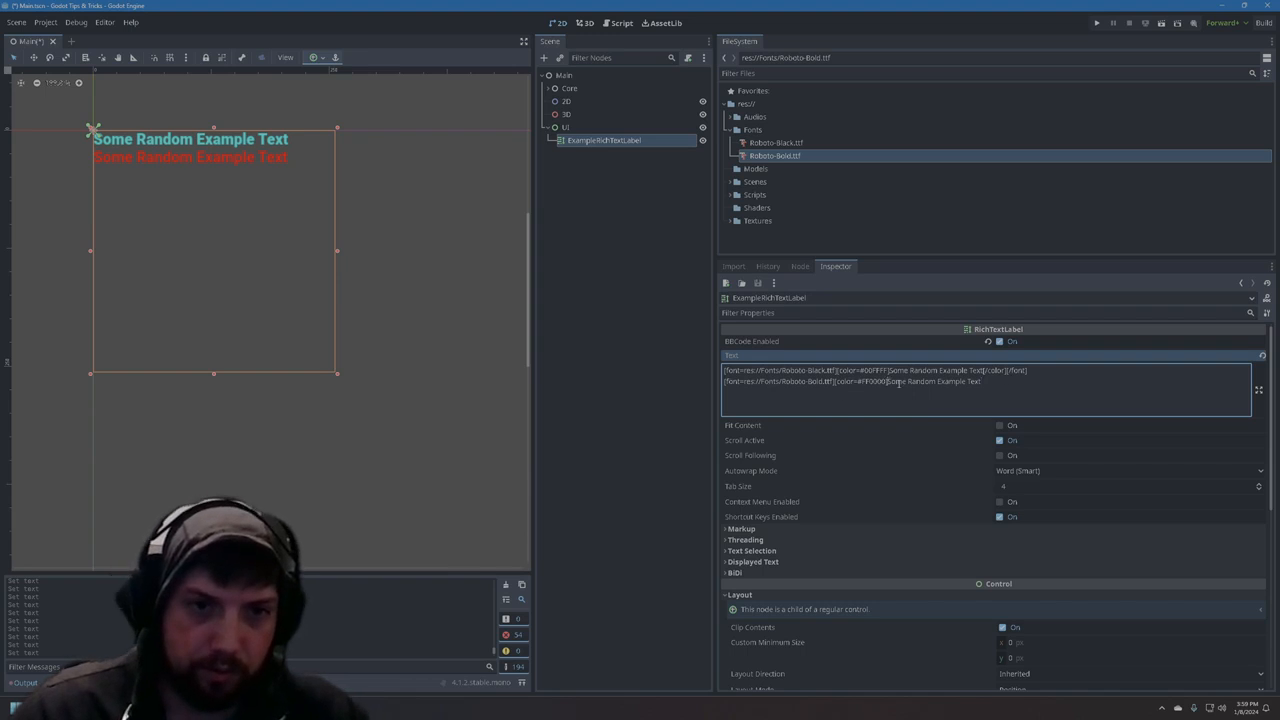
- Insert a [font_size=36] tag after the second line's color tag
{"action": "type", "text": "]["}
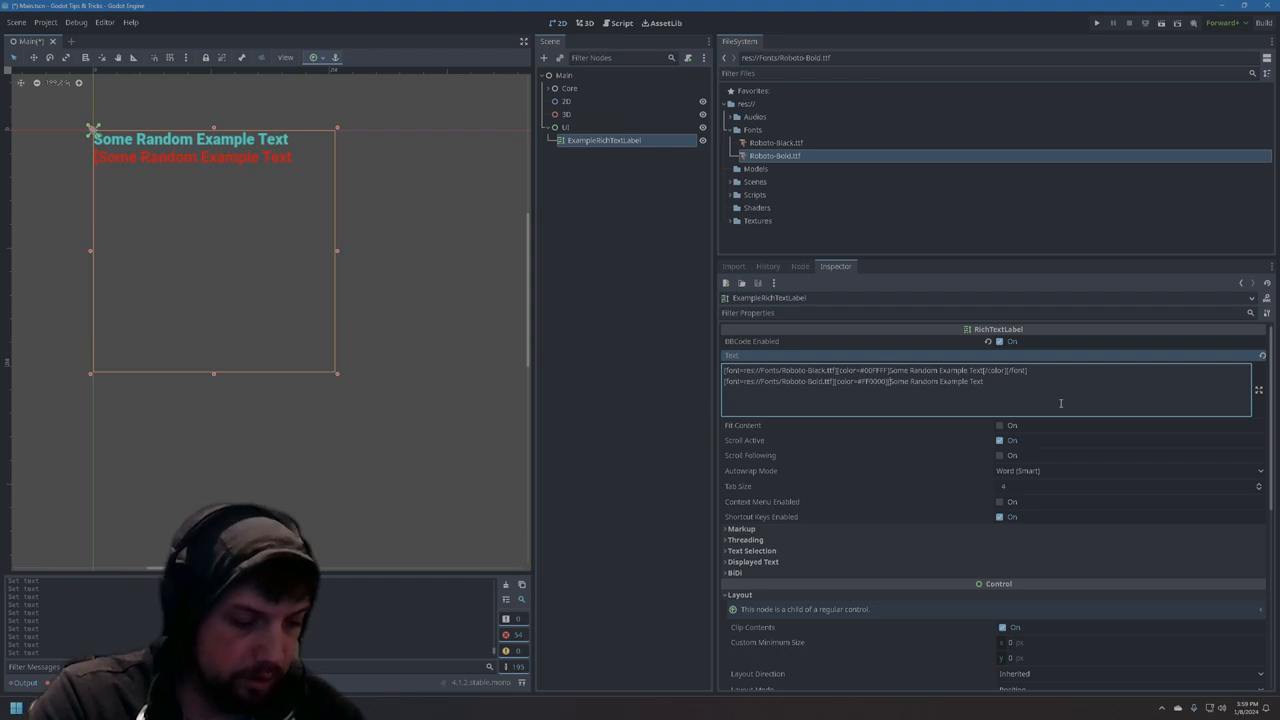
{"action": "type", "text": "font_size="}
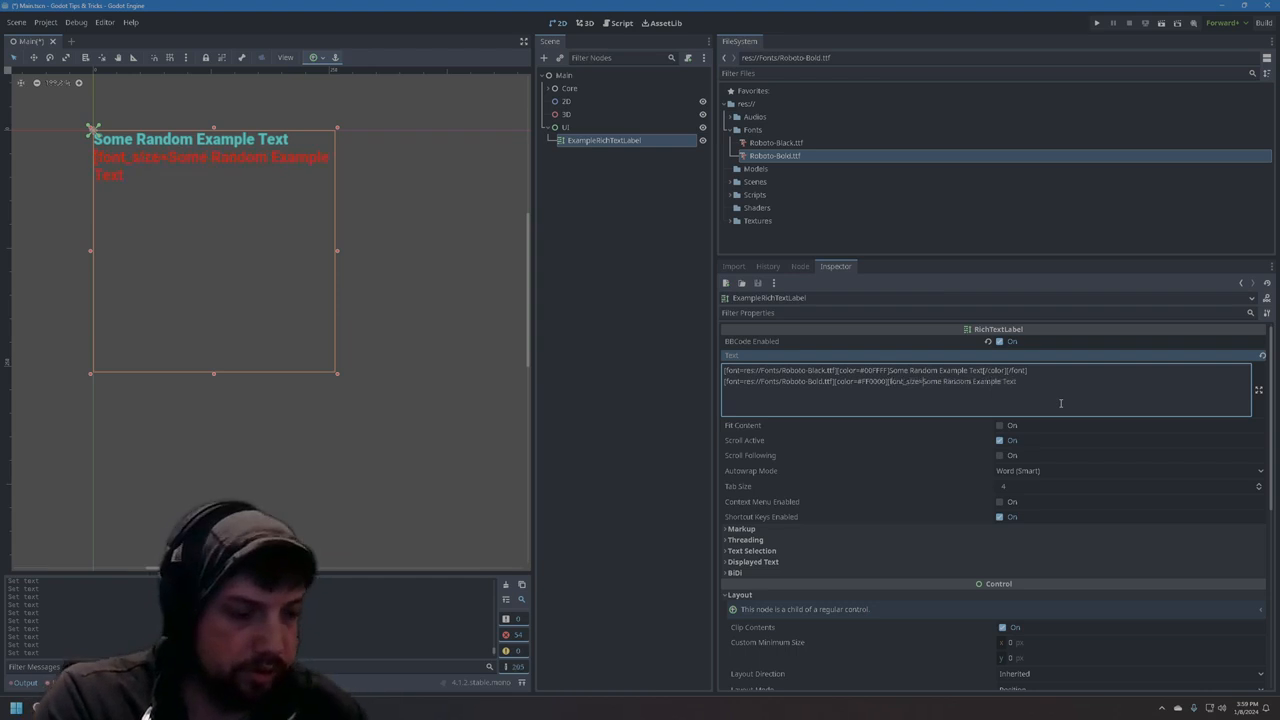
{"action": "type", "text": "36]"}
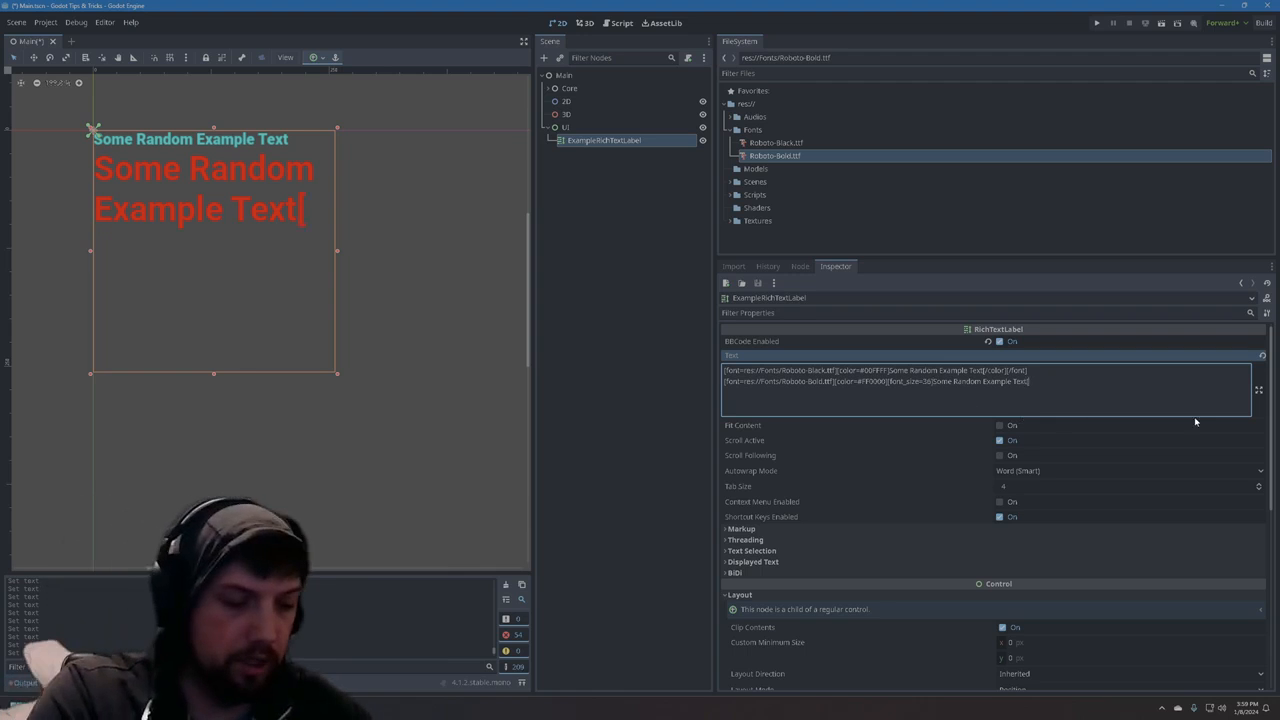
- Close the second line's tags by adding [/font_size][/color][/font] after its text
{"action": "type", "text": "/font_size"}
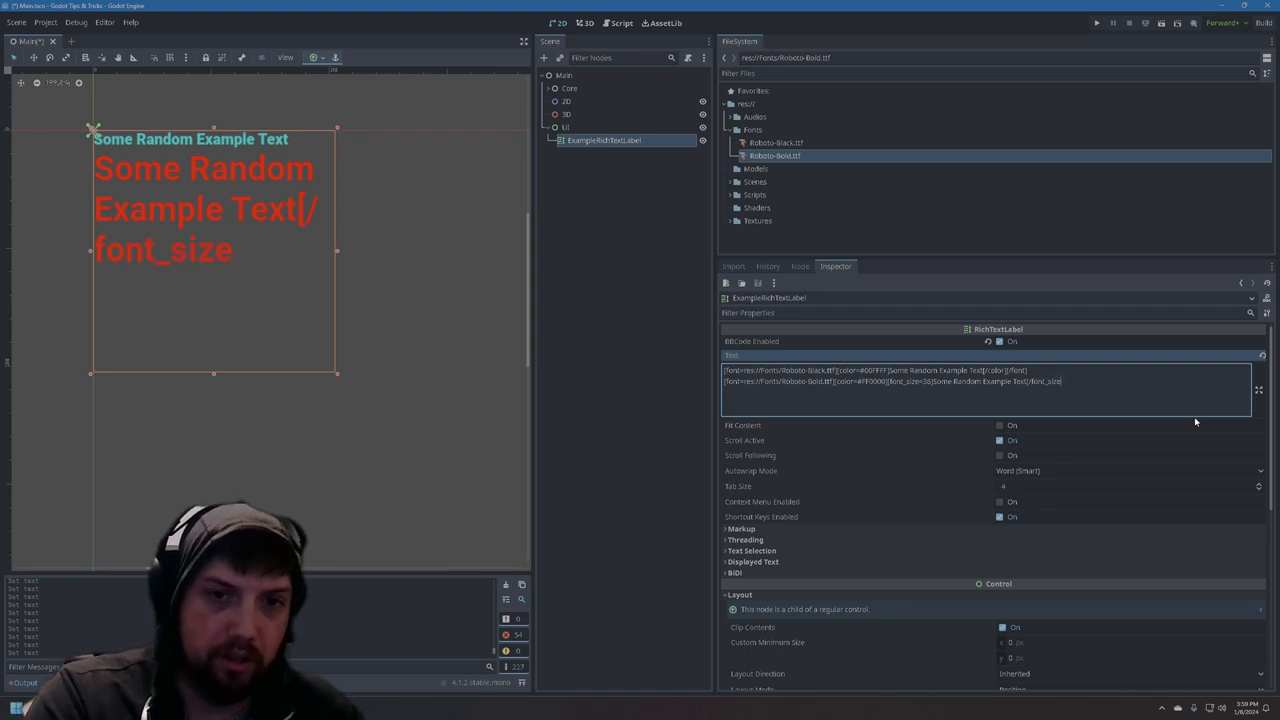
{"action": "type", "text": "][/co"}
{"action": "key", "text": "BackSpace"}
{"action": "key", "text": "BackSpace"}
{"action": "type", "text": "/color]"}
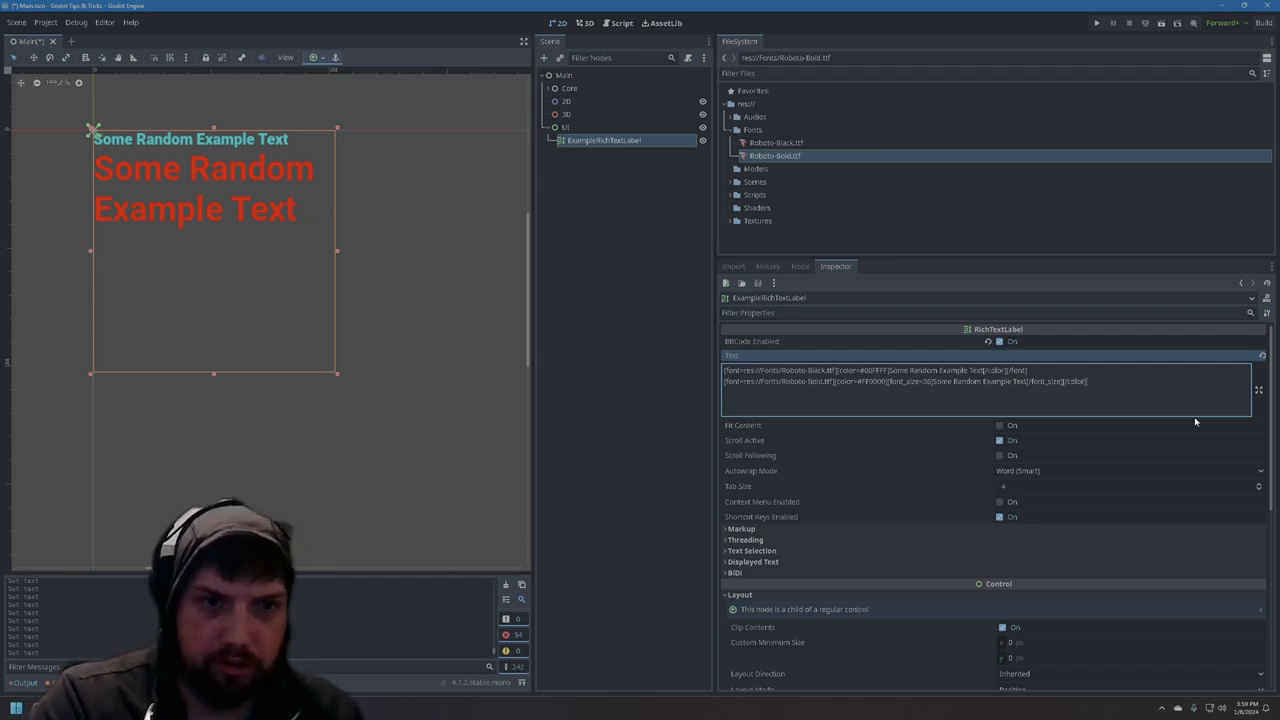
{"action": "type", "text": "[/font]"}
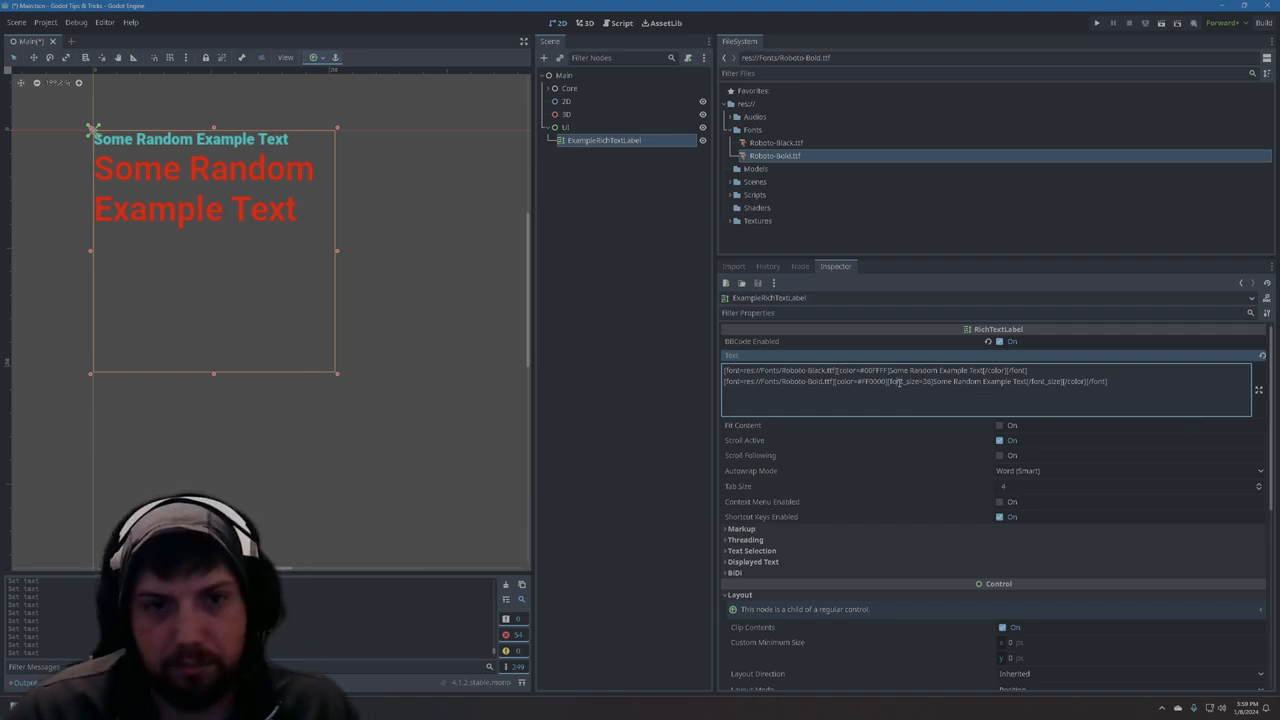
{"action": "left_click_drag", "start_coordinate": [890, 381], "coordinate": [925, 383]}
{"action": "left_click_drag", "start_coordinate": [1037, 380], "coordinate": [1048, 381]}
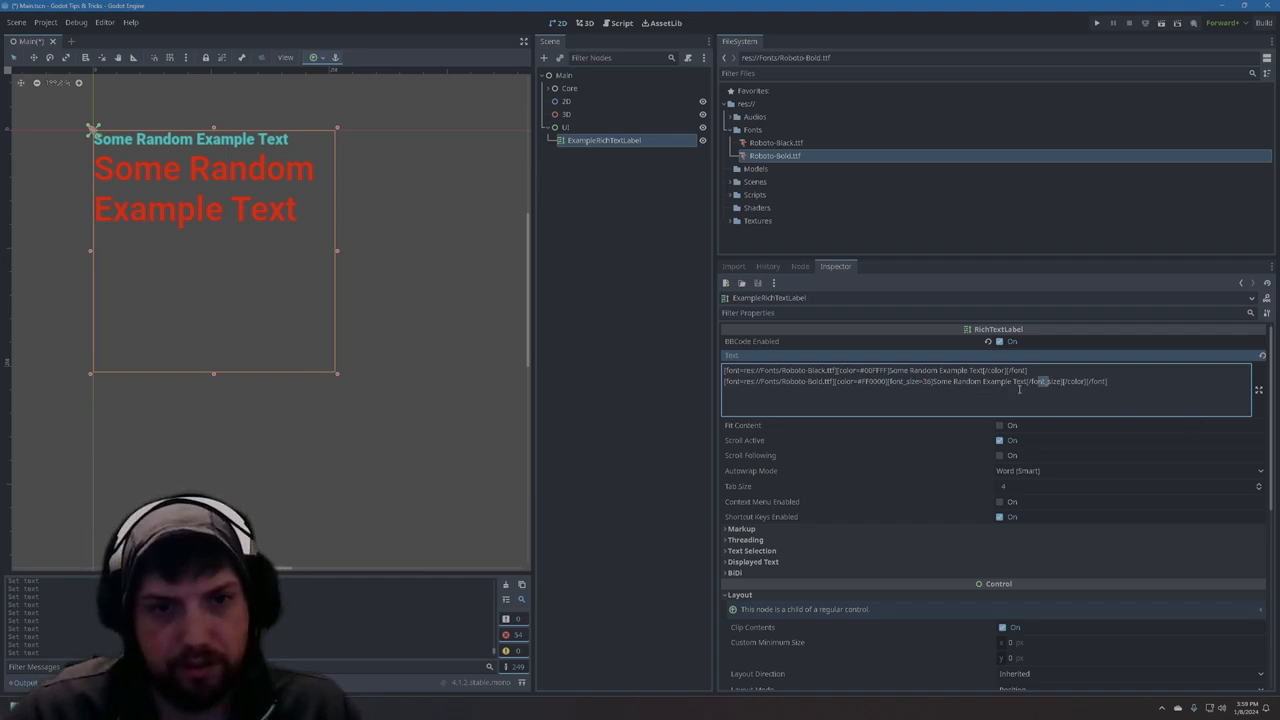
- Add a third line containing an empty [img][/img] tag pair
{"action": "left_click", "coordinate": [1130, 380]}
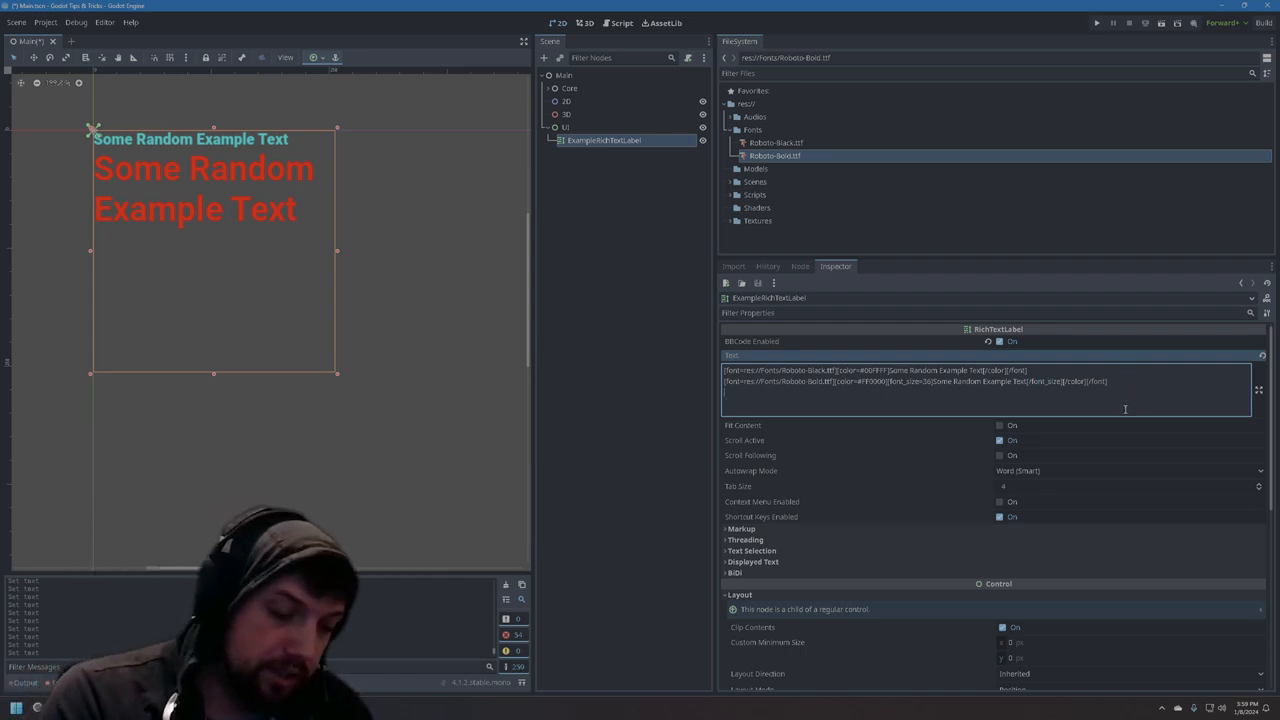
{"action": "type", "text": "[]"}
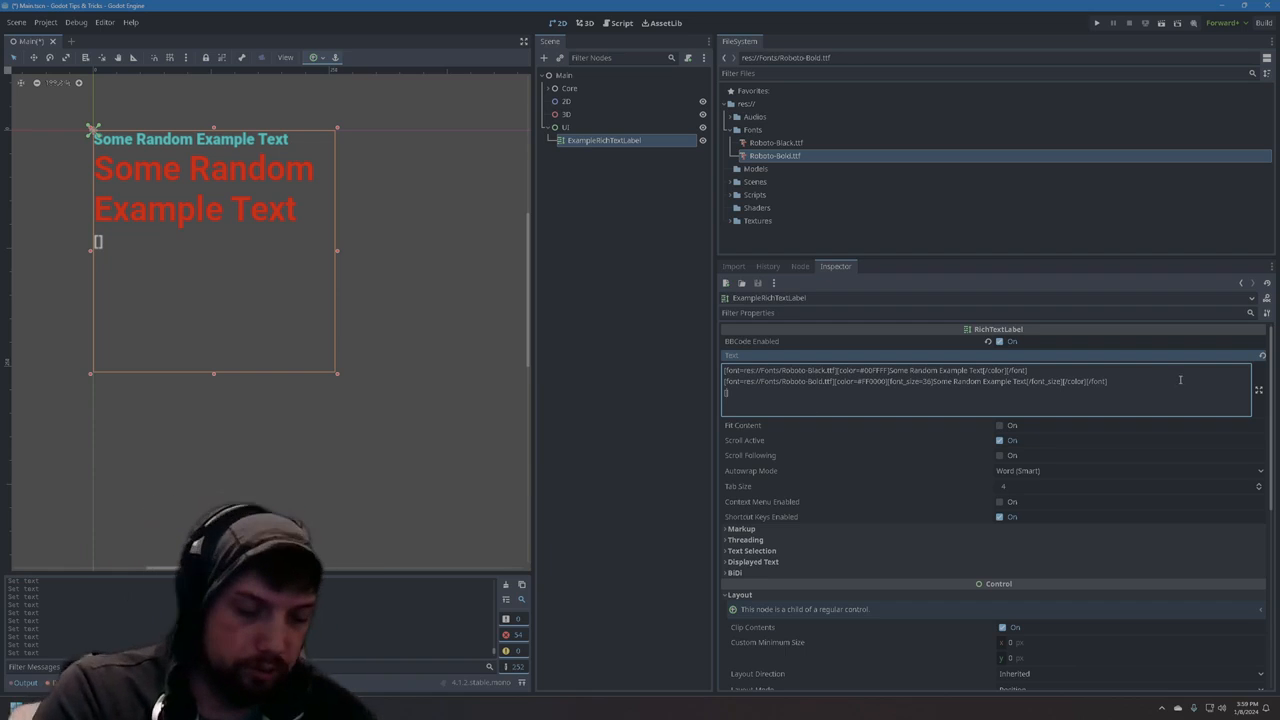
{"action": "type", "text": "img]["}
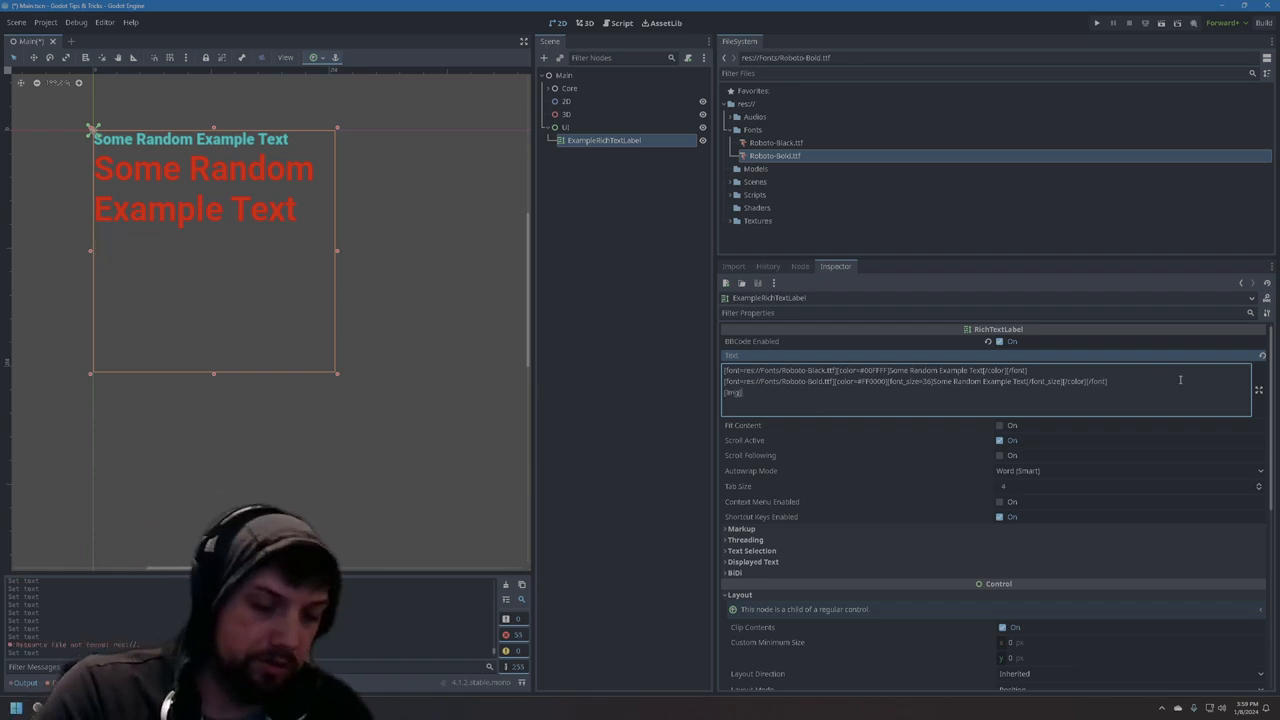
{"action": "type", "text": "/img"}
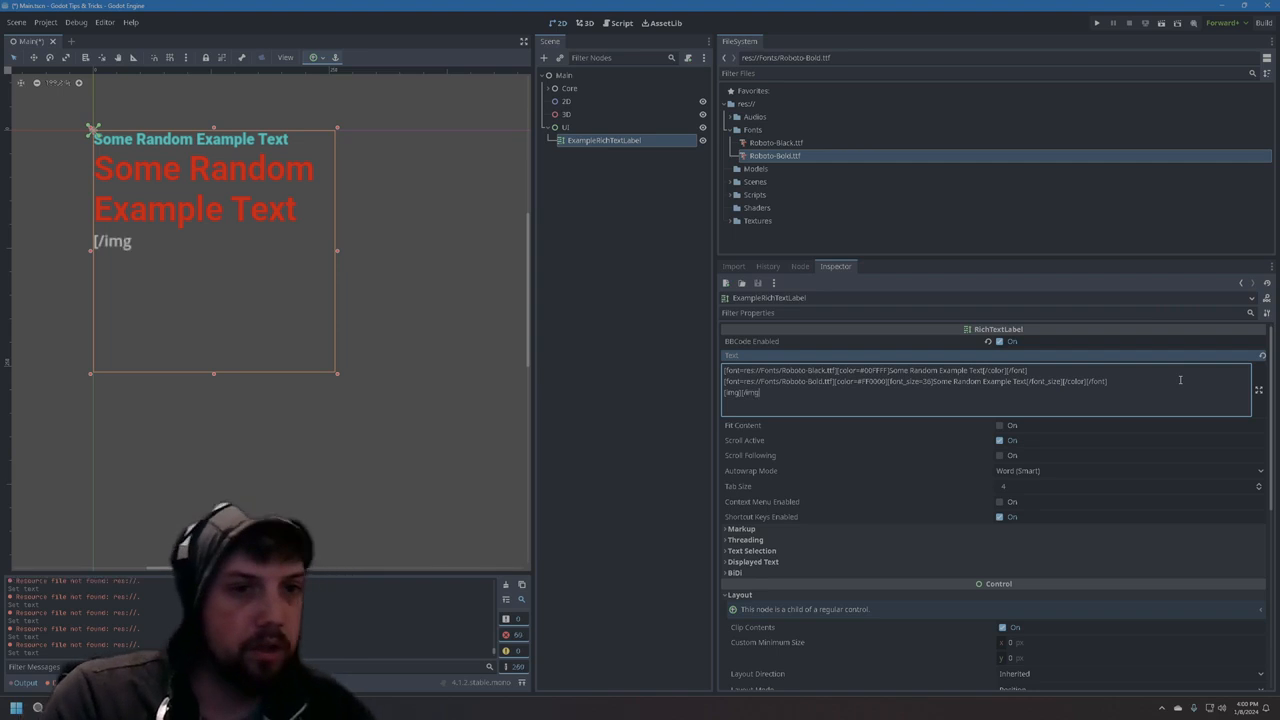
{"action": "type", "text": "]"}
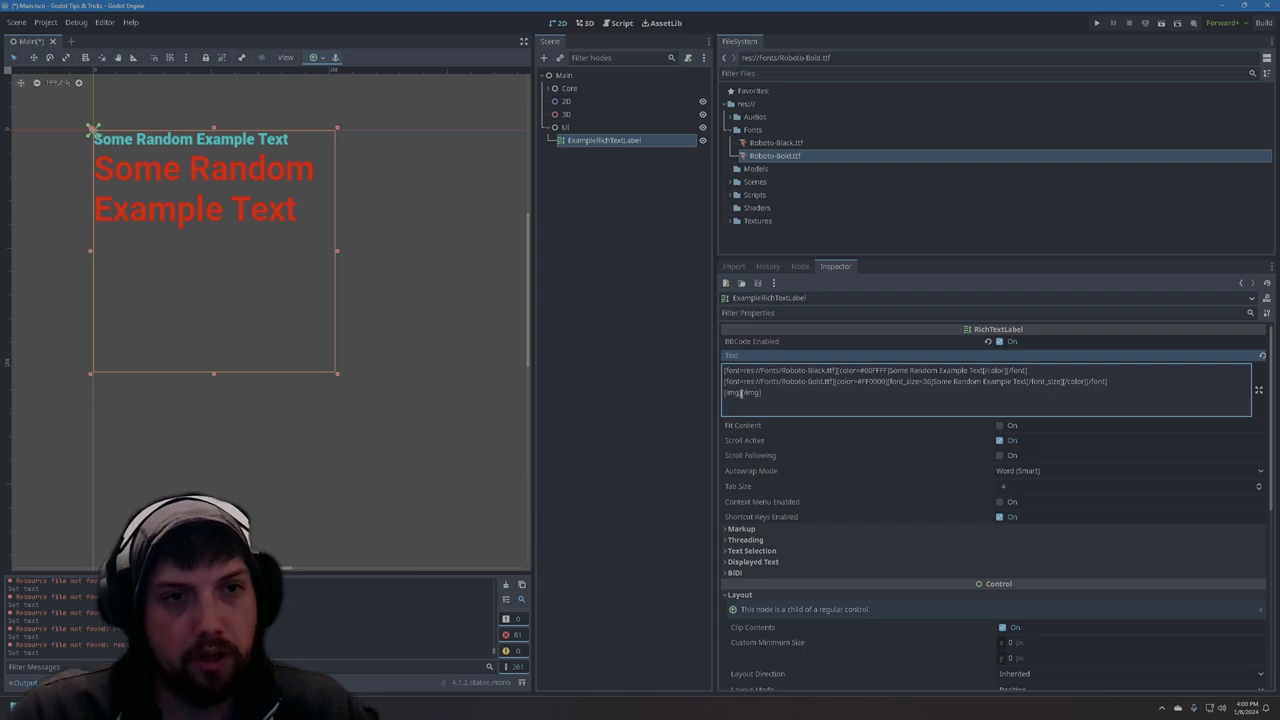
- Expand the Textures folder, select RainbowL.png, and make room in the file list by enlarging it and collapsing Fonts
{"action": "left_click", "coordinate": [736, 221]}
{"action": "left_click", "coordinate": [767, 247]}
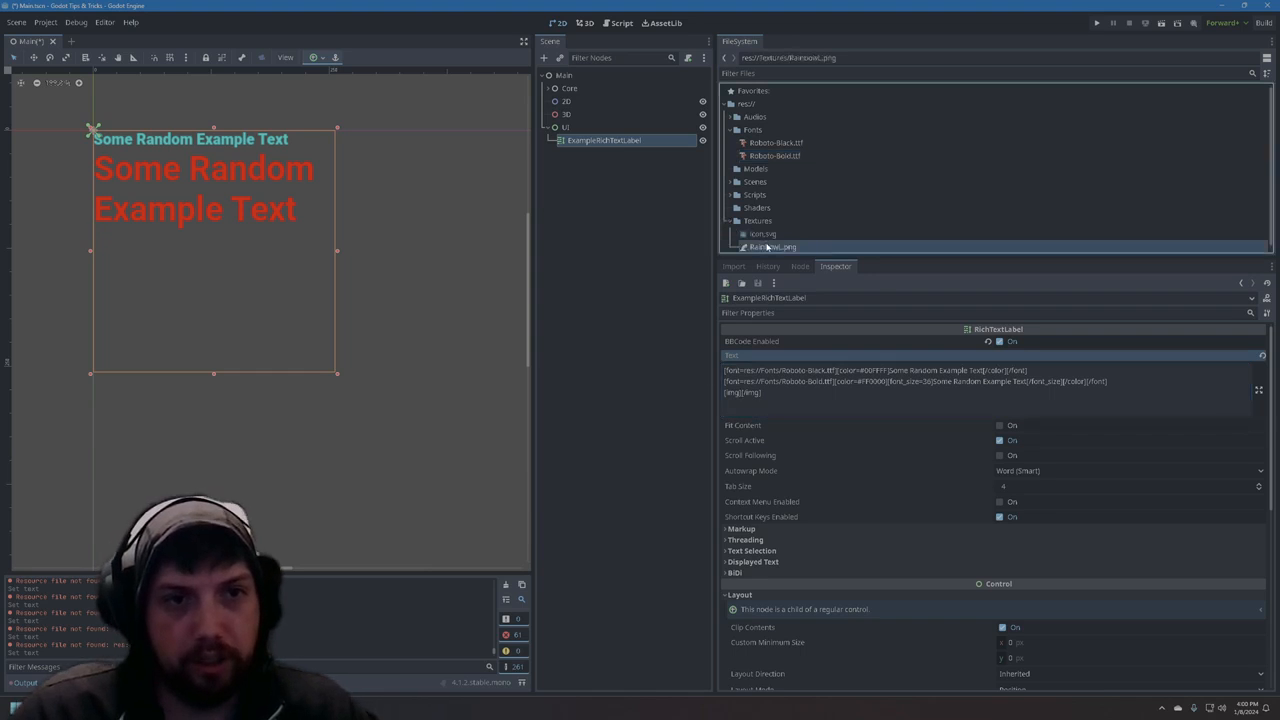
{"action": "left_click_drag", "start_coordinate": [834, 258], "coordinate": [834, 266]}
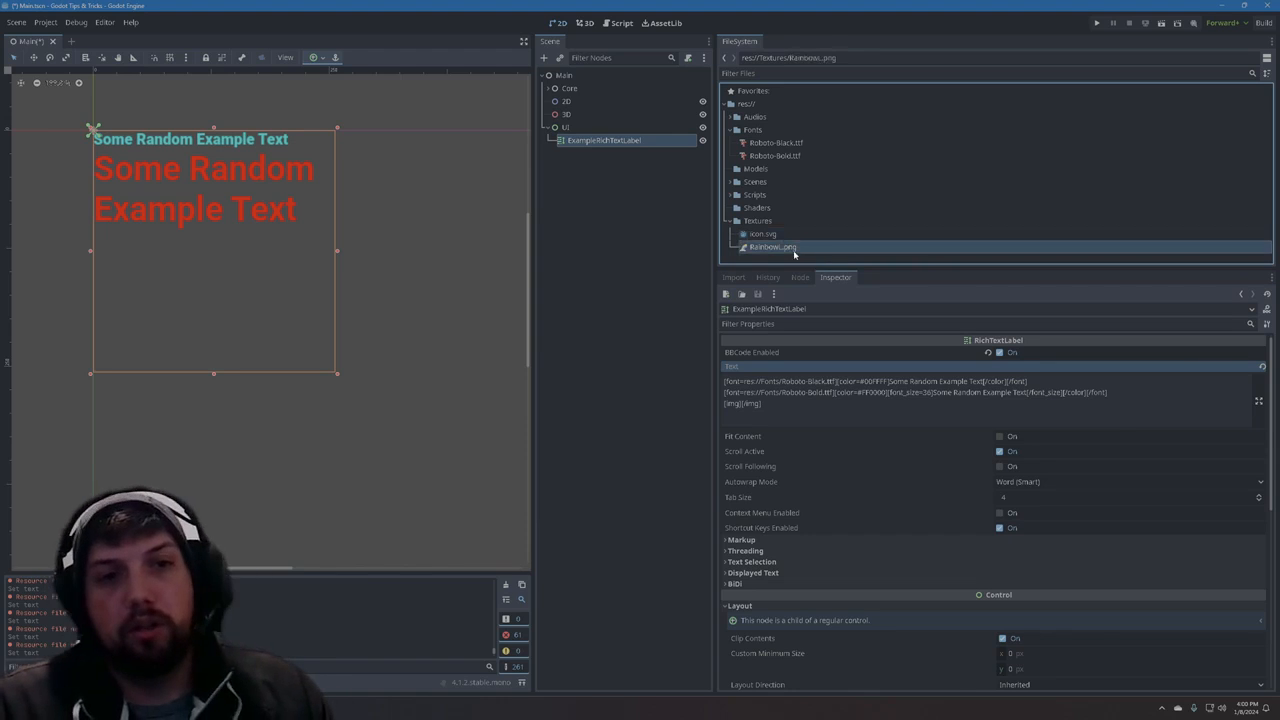
{"action": "mouse_move", "coordinate": [794, 256]}
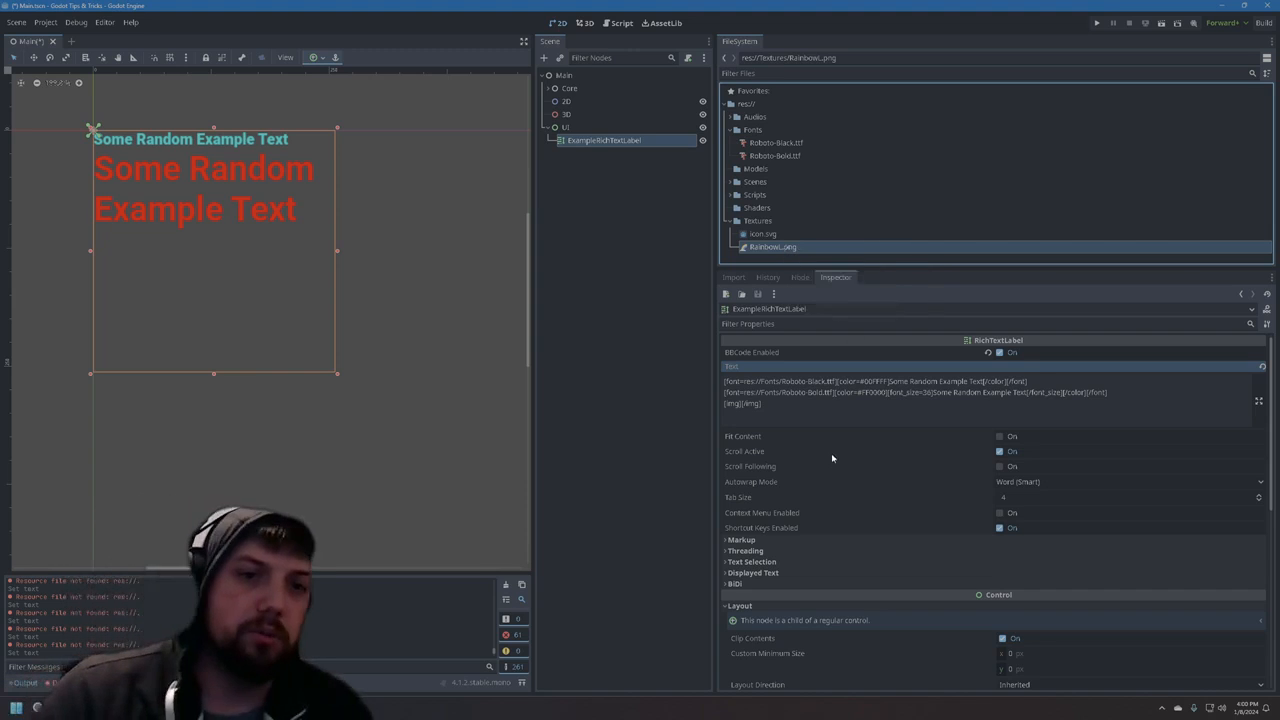
{"action": "left_click", "coordinate": [742, 404]}
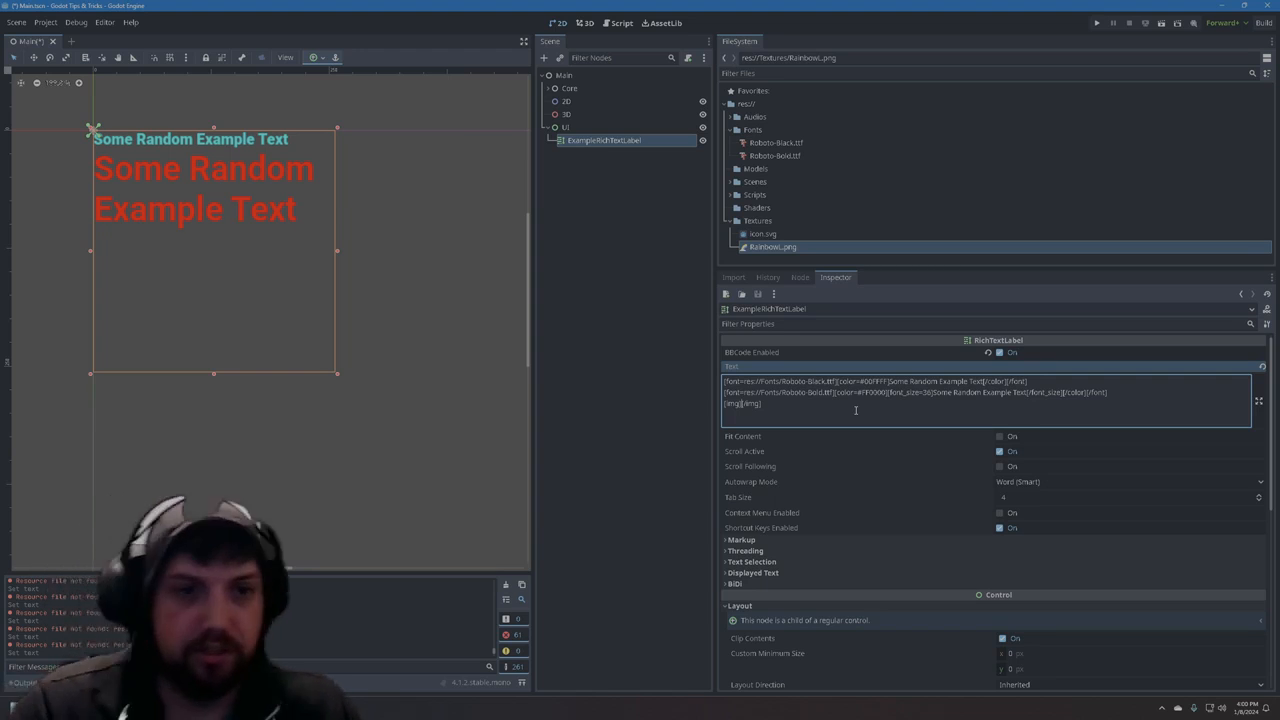
{"action": "left_click", "coordinate": [732, 130]}
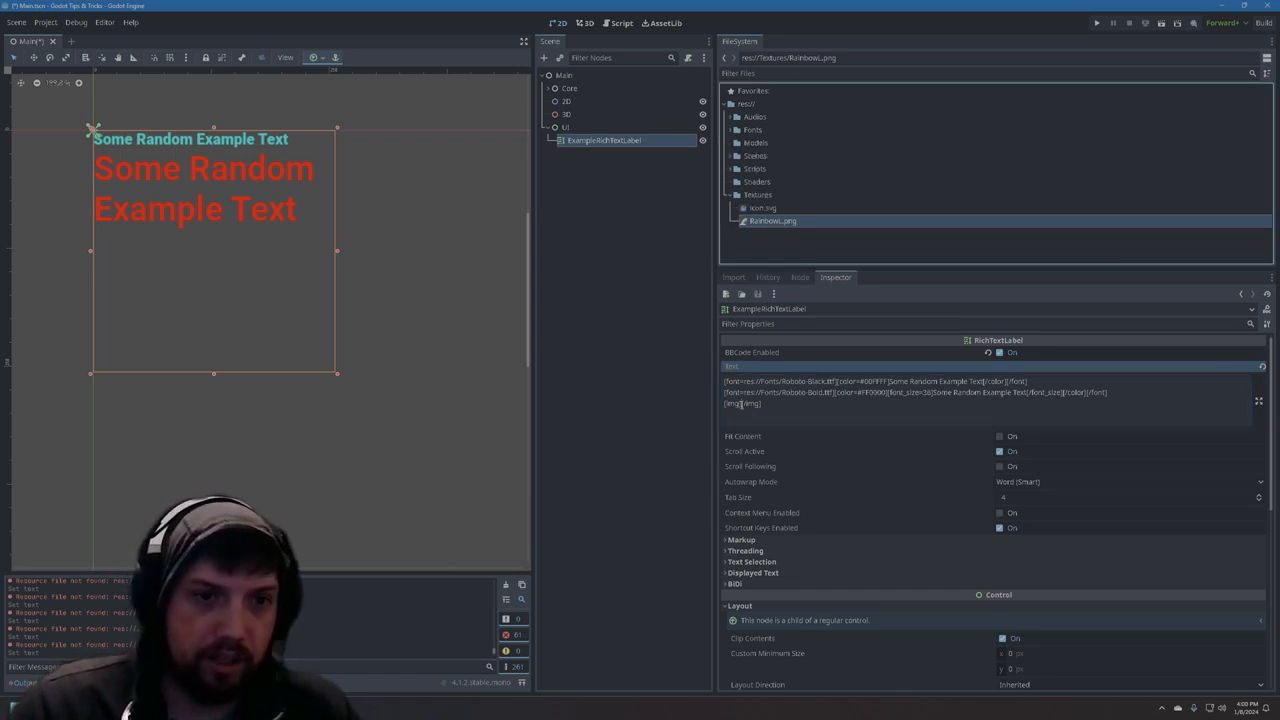
{"action": "left_click", "coordinate": [741, 403]}
{"action": "type", "text": "=res://"}
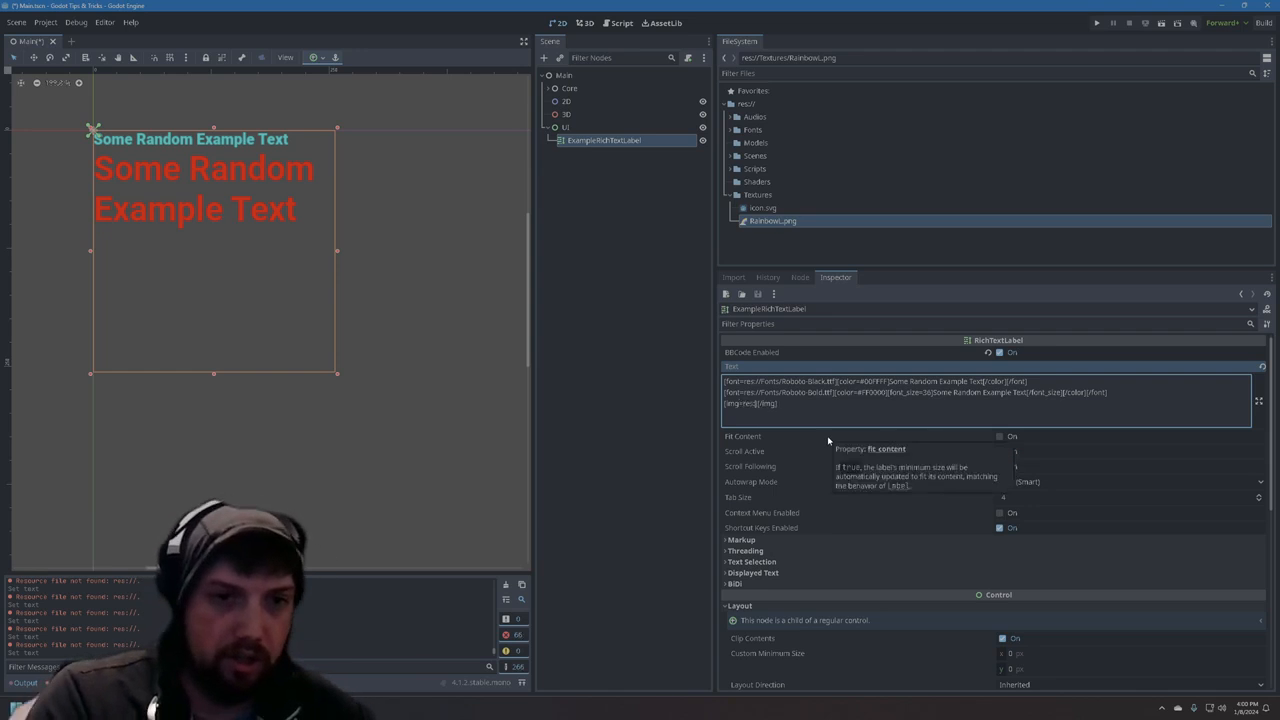
{"action": "key", "text": "BackSpace"}
{"action": "key", "text": "BackSpace"}
{"action": "key", "text": "BackSpace"}
{"action": "key", "text": "BackSpace"}
{"action": "key", "text": "BackSpace"}
{"action": "key", "text": "BackSpace"}
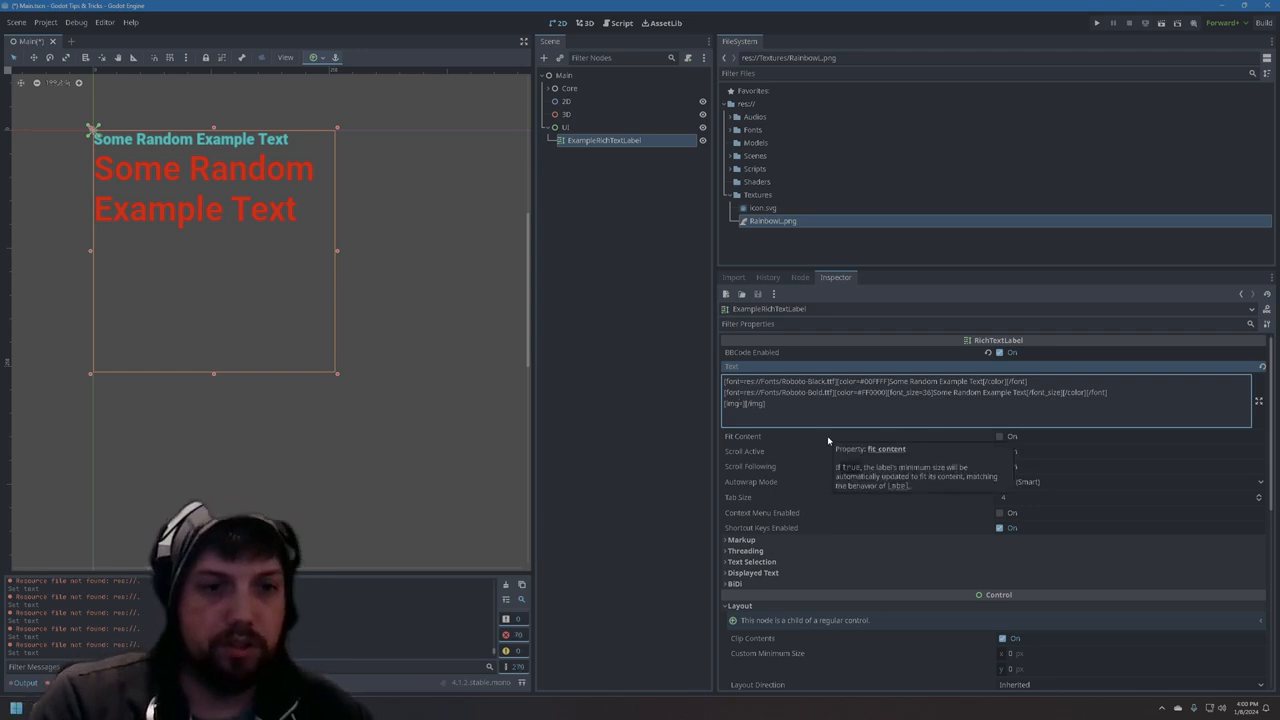
{"action": "key", "text": "BackSpace"}
- Enter the image path res://Textures/RainbowL.png between the [img] and [/img] tags
{"action": "type", "text": "res://f"}
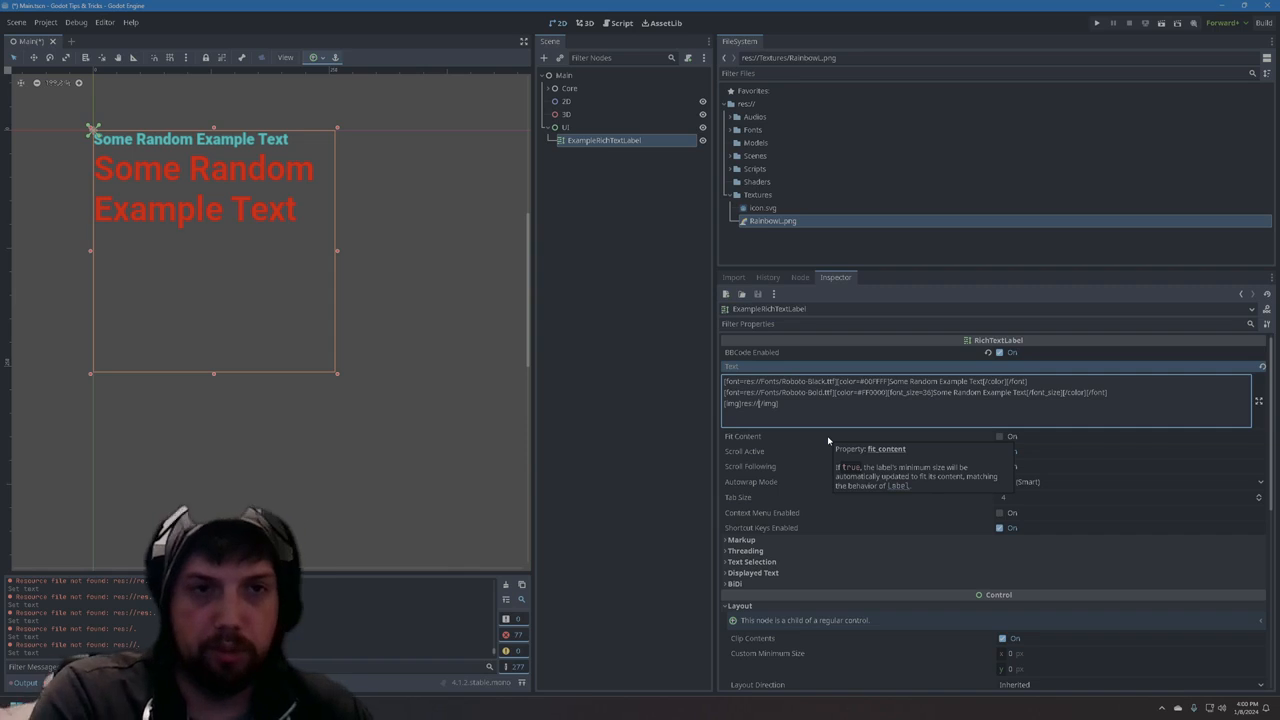
{"action": "type", "text": "extures/Rainbow.png"}
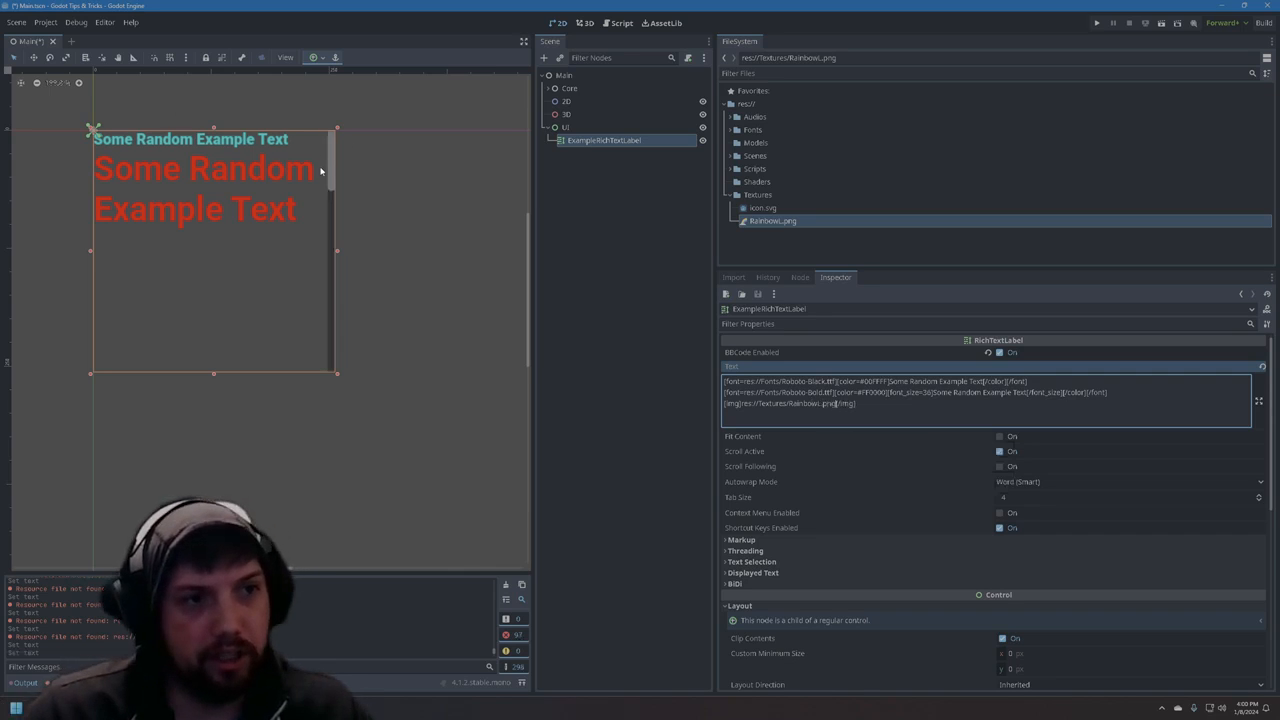
- Enlarge the RichTextLabel's bounding box in the viewport so it encloses the whole rainbow image
{"action": "scroll", "coordinate": [420, 322], "scroll_direction": "down", "scroll_amount": 6}
{"action": "middle_click_drag", "start_coordinate": [443, 340], "coordinate": [334, 280]}
{"action": "scroll", "coordinate": [291, 280], "scroll_direction": "down", "scroll_amount": 1}
{"action": "left_click_drag", "start_coordinate": [287, 278], "coordinate": [475, 485]}
- Move the red Roboto-Bold text line below the [img] line and remove the empty line left behind
{"action": "left_click_drag", "start_coordinate": [1107, 392], "coordinate": [727, 393]}
{"action": "key", "text": "BackSpace"}
{"action": "key", "text": "BackSpace"}
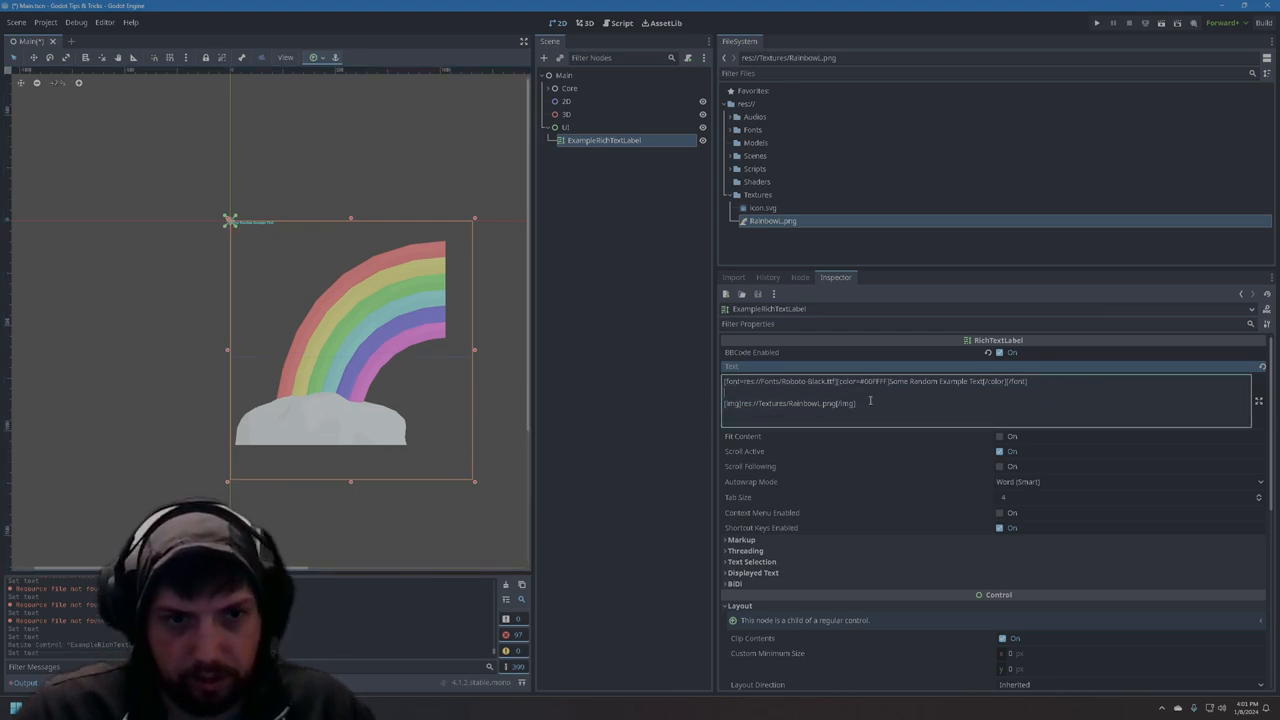
{"action": "left_click", "coordinate": [881, 393]}
{"action": "key", "text": "Return"}
{"action": "type", "text": "[font=res://Fonts/Roboto-Bold.ttf][color=#FF0000][font_size=28]Some Random Example Text[/font_size][/color][/font]"}
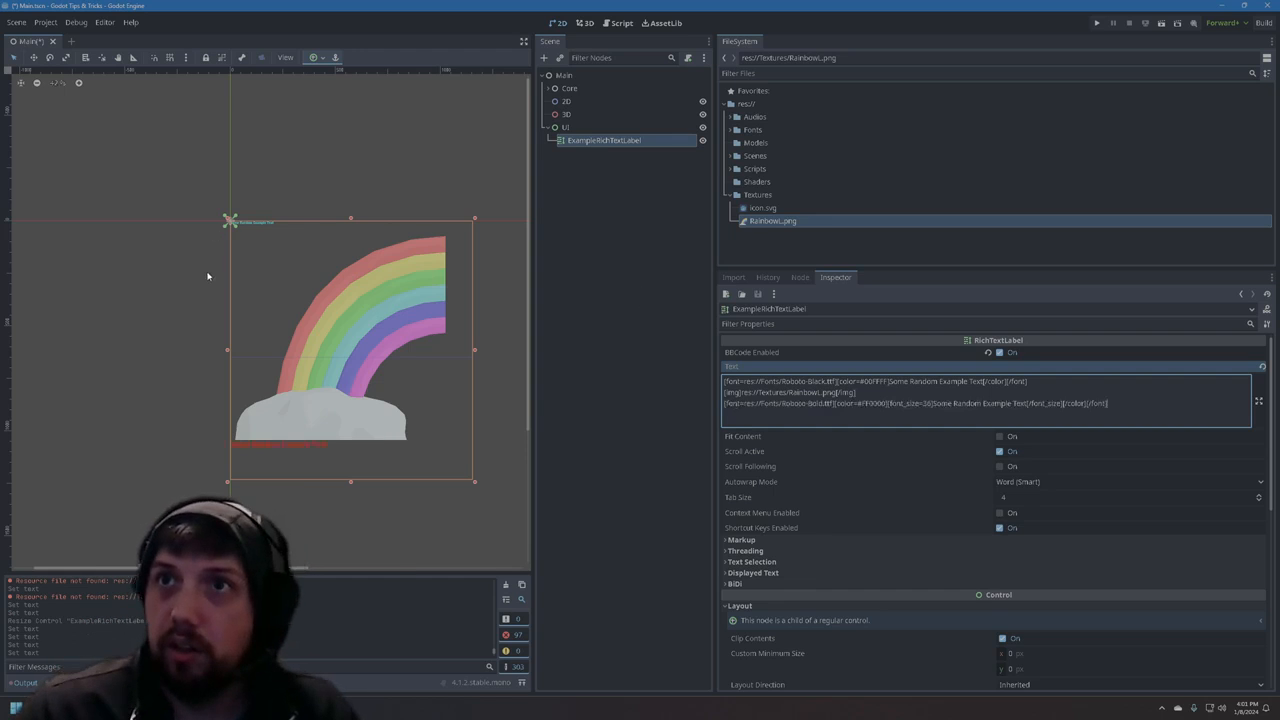
- Compare each of the three markup lines with how it renders in the viewport
{"action": "scroll", "coordinate": [208, 276], "scroll_direction": "up", "scroll_amount": 4}
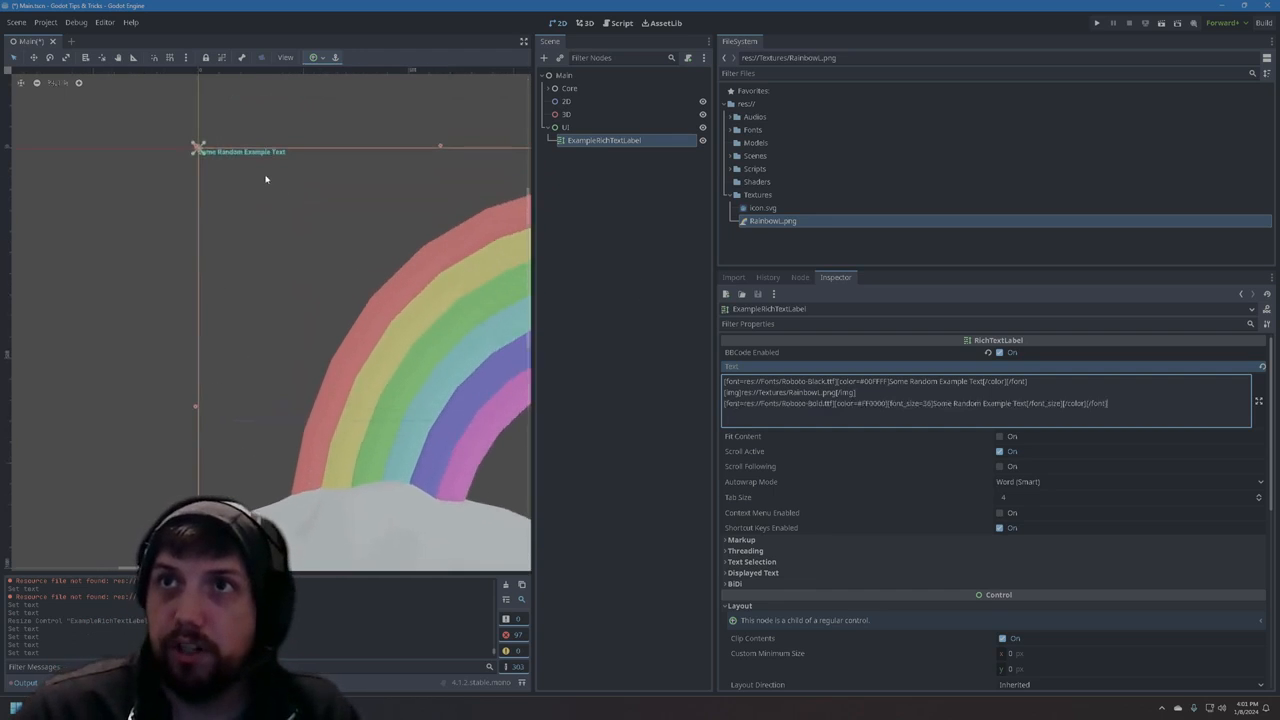
{"action": "left_click_drag", "start_coordinate": [1026, 381], "coordinate": [702, 388]}
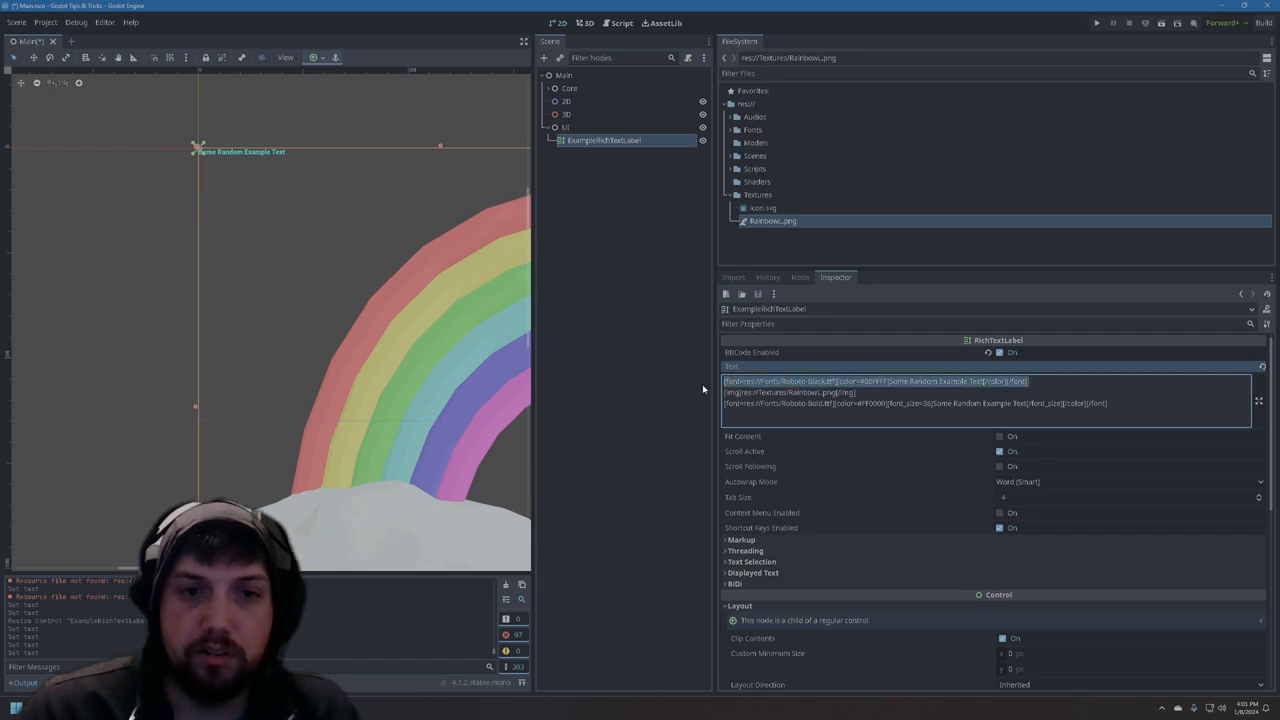
{"action": "middle_click_drag", "start_coordinate": [290, 379], "coordinate": [202, 150]}
{"action": "left_click_drag", "start_coordinate": [862, 393], "coordinate": [665, 395]}
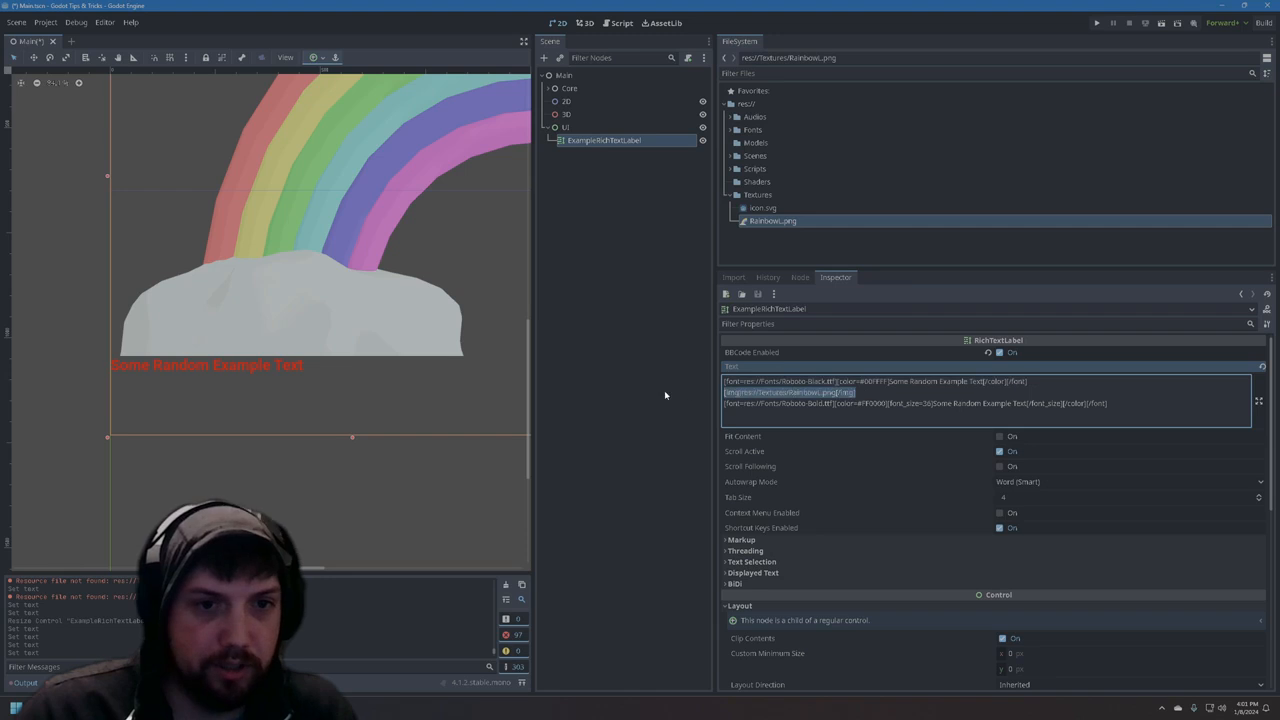
{"action": "left_click_drag", "start_coordinate": [1110, 403], "coordinate": [714, 404]}
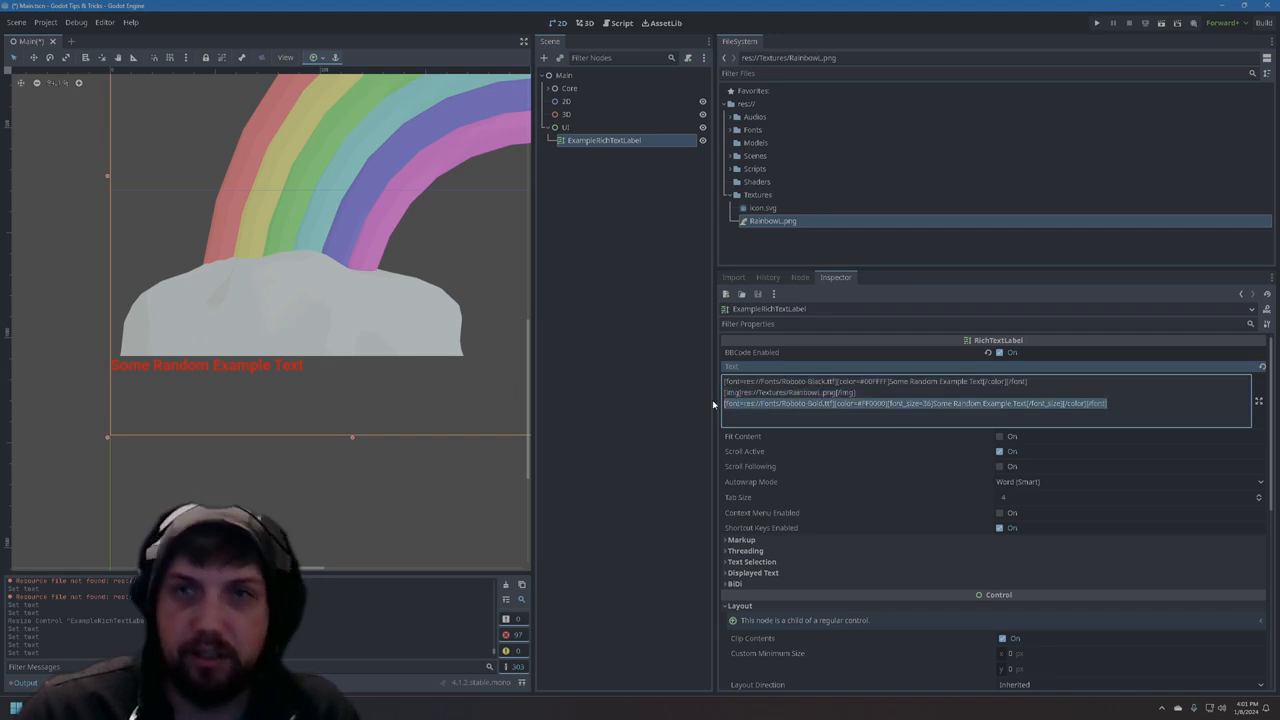
{"action": "scroll", "coordinate": [275, 277], "scroll_direction": "down", "scroll_amount": 4}
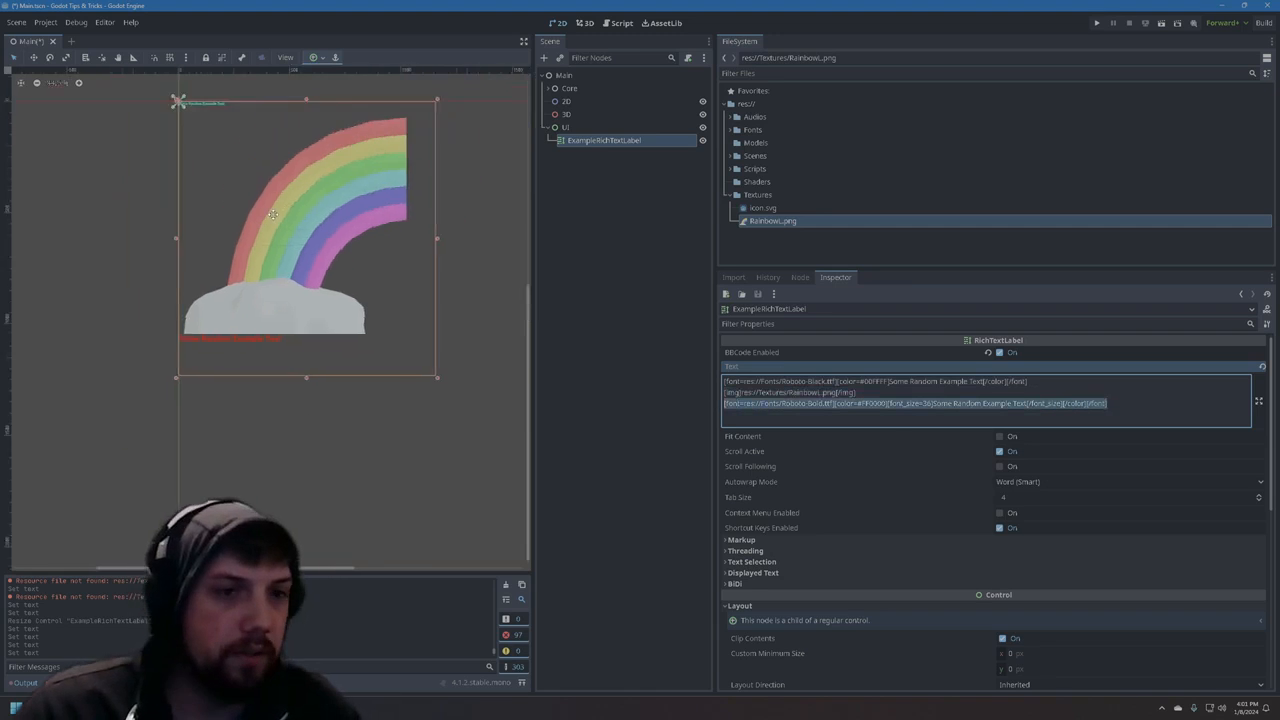
- Set the rainbow image's width to 16 by changing its opening tag to [img=16]
{"action": "left_click", "coordinate": [745, 396]}
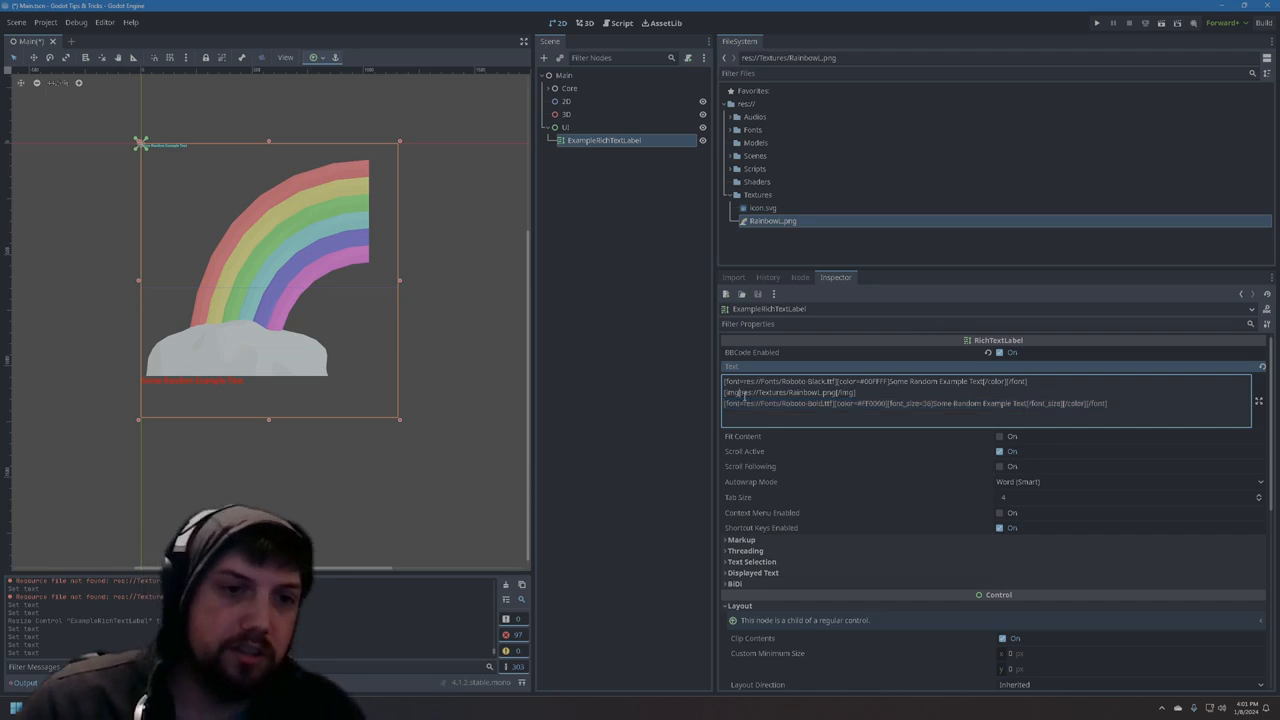
{"action": "middle_click_drag", "start_coordinate": [184, 261], "coordinate": [228, 282]}
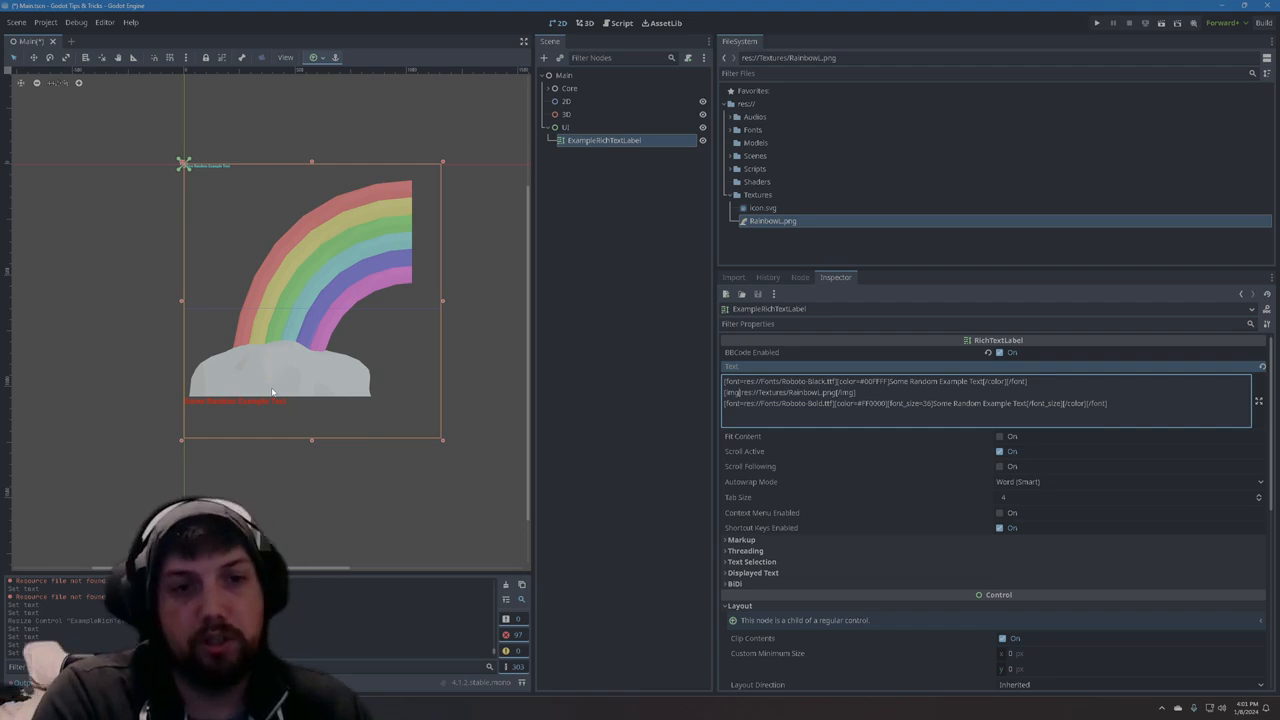
{"action": "type", "text": "="}
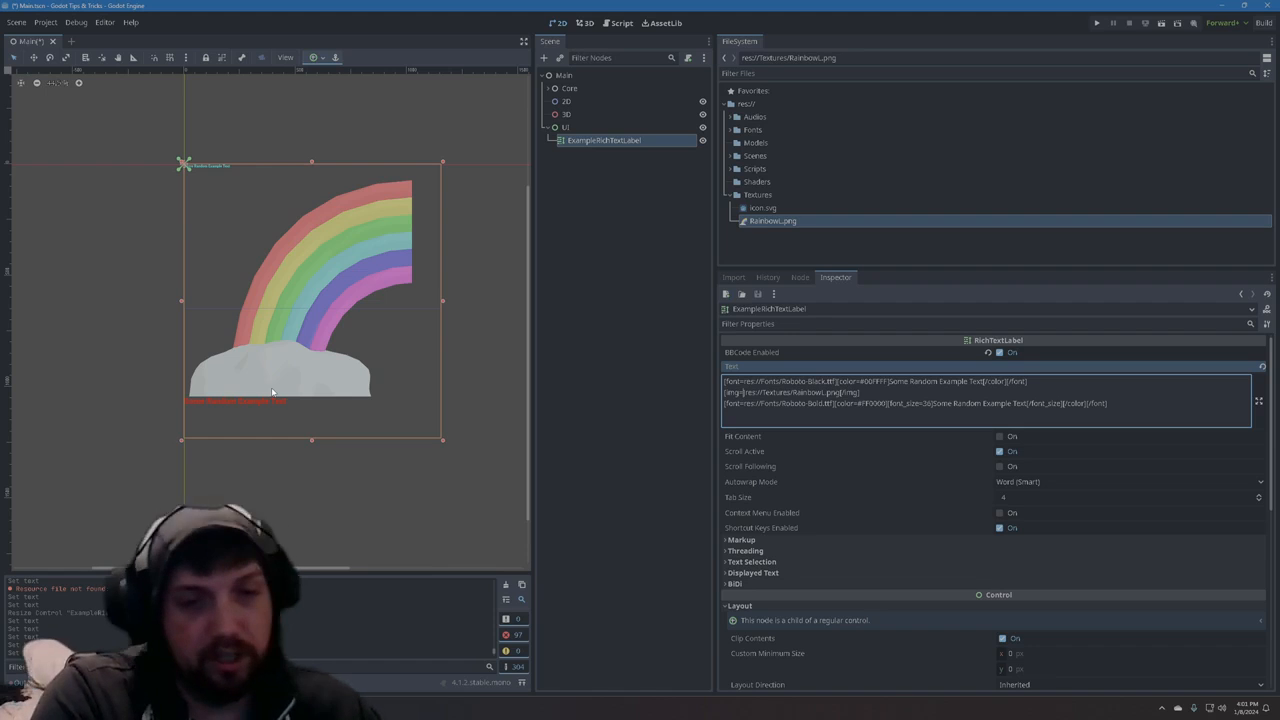
{"action": "type", "text": "1"}
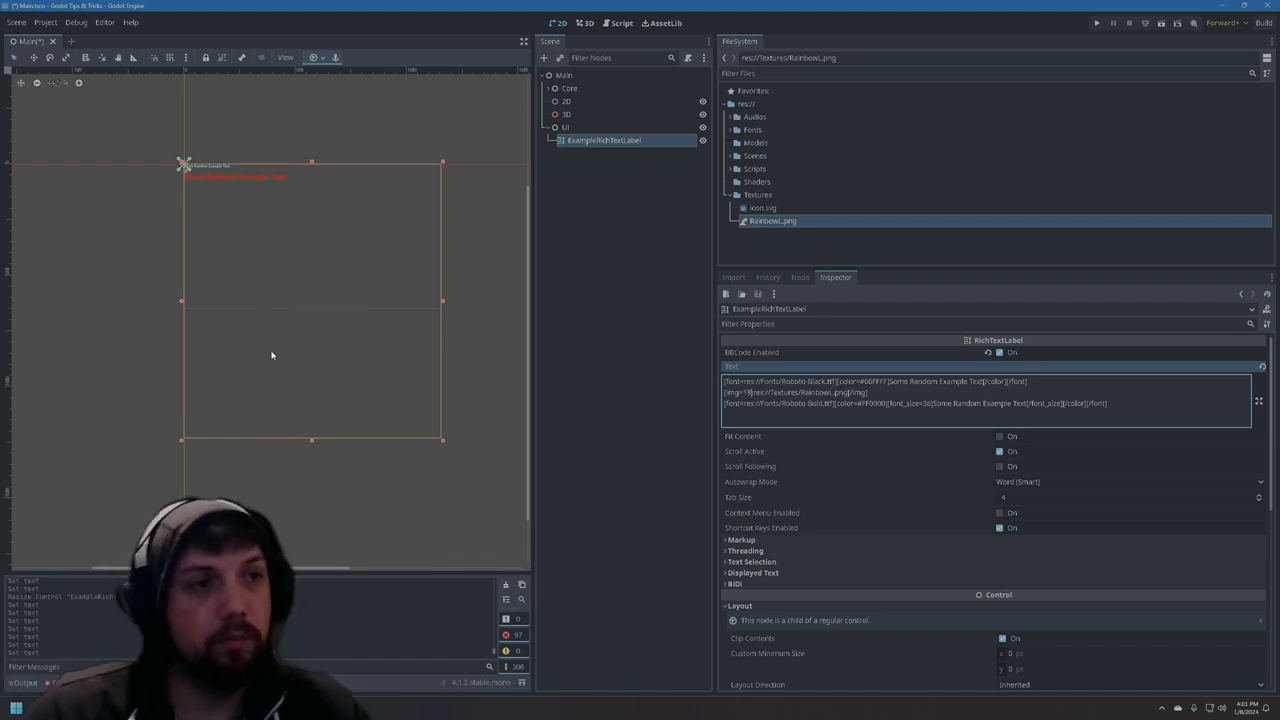
{"action": "scroll", "coordinate": [278, 302], "scroll_direction": "up", "scroll_amount": 2}
{"action": "scroll", "coordinate": [237, 288], "scroll_direction": "up", "scroll_amount": 4}
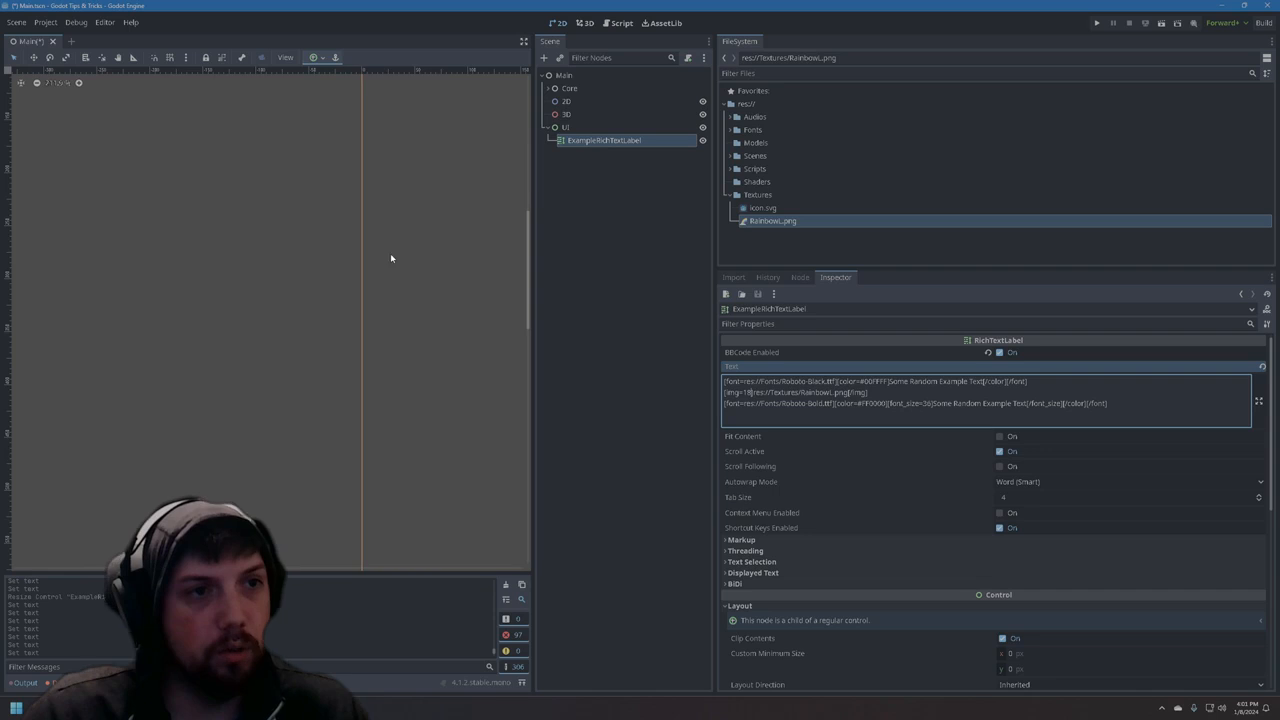
{"action": "double_click", "coordinate": [748, 393]}
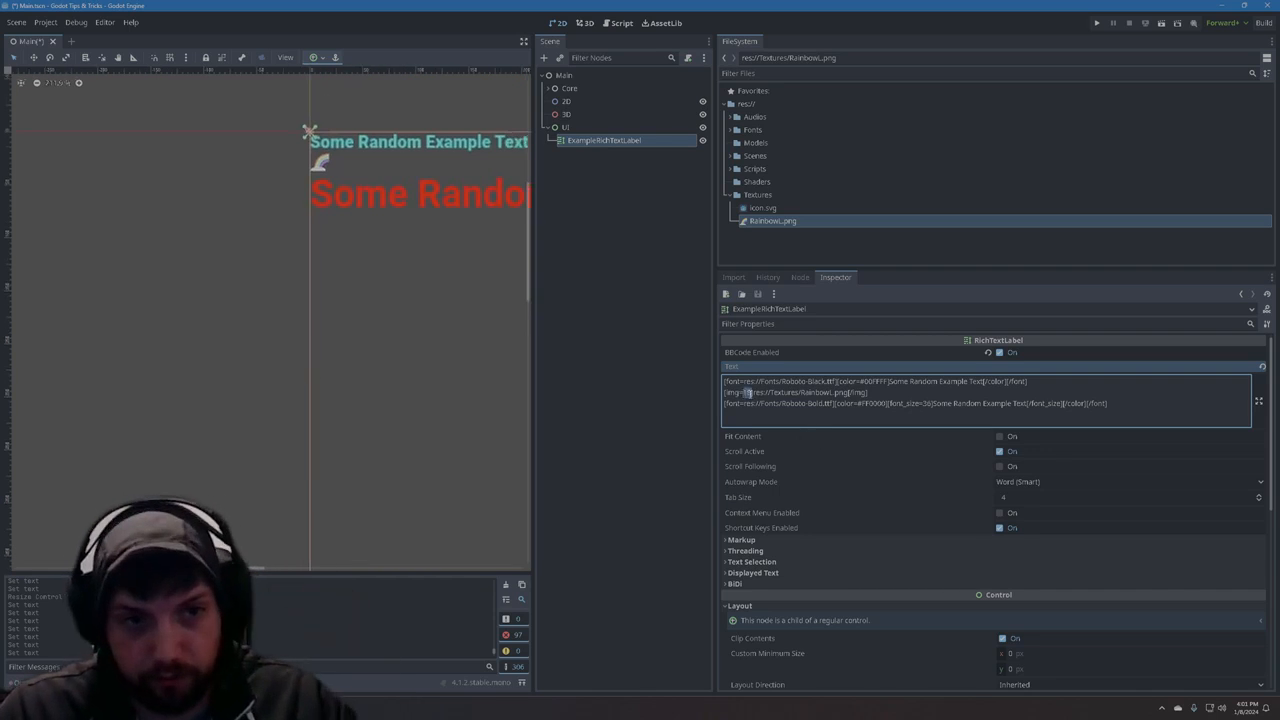
{"action": "type", "text": "16"}
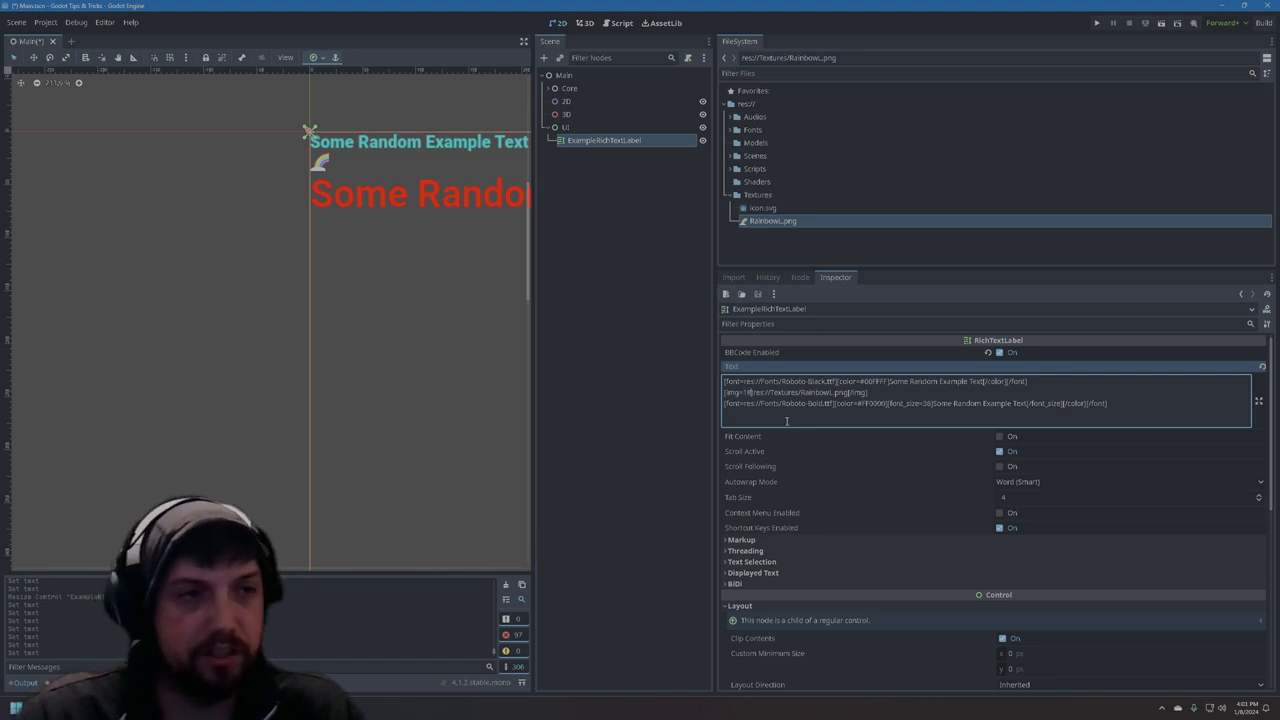
- Set the rainbow image's width and height to 36 by 48 by changing its opening tag to [img=36x48]
{"action": "middle_click_drag", "start_coordinate": [309, 254], "coordinate": [100, 291]}
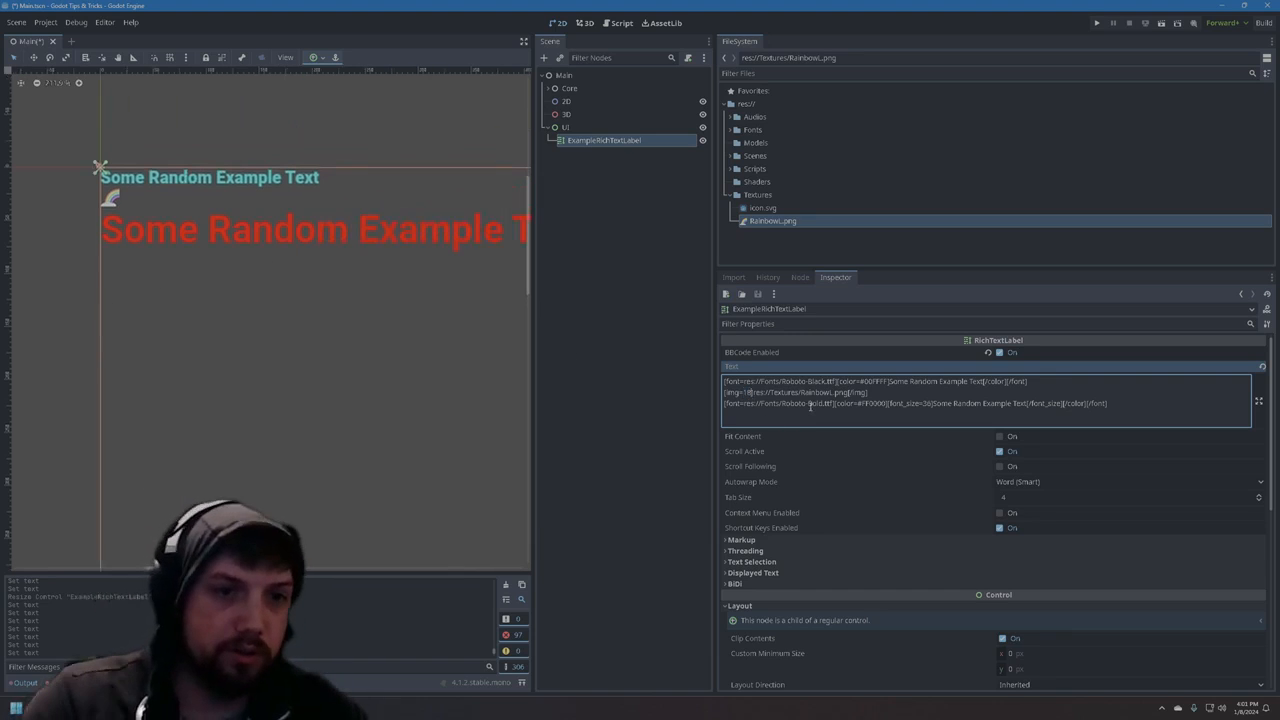
{"action": "key", "text": "BackSpace"}
{"action": "key", "text": "BackSpace"}
{"action": "type", "text": "36"}
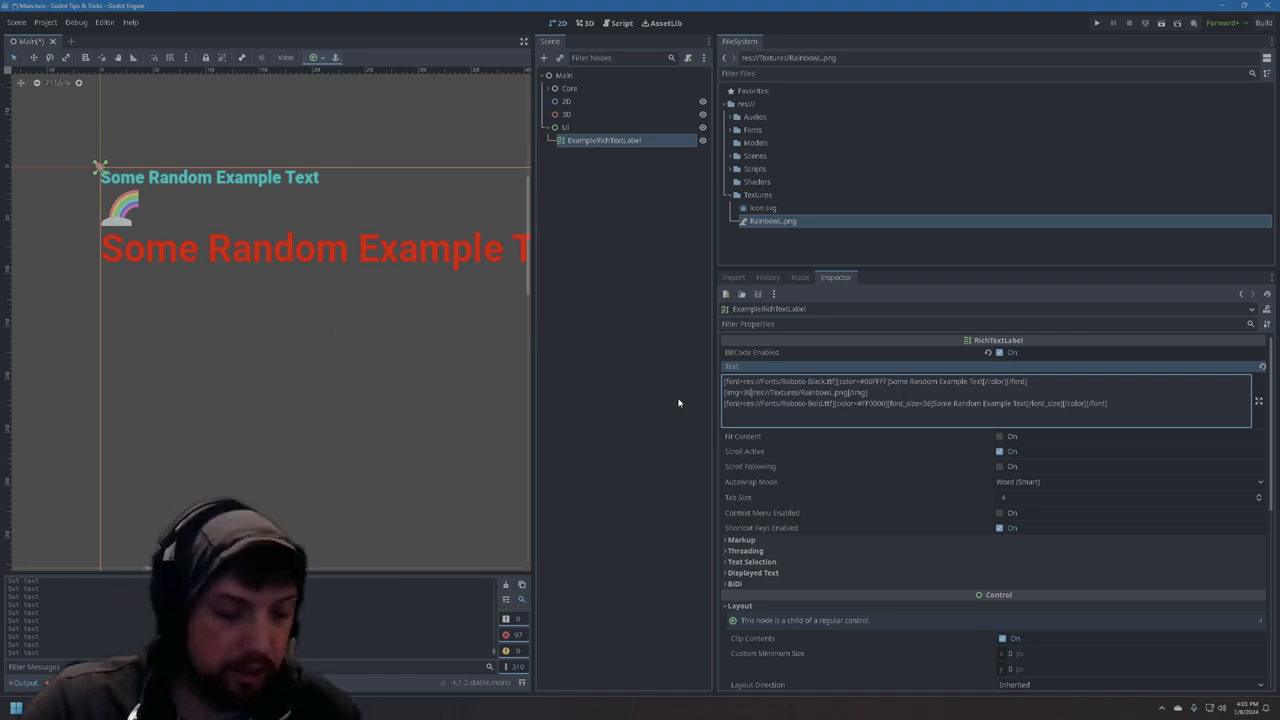
{"action": "type", "text": "x"}
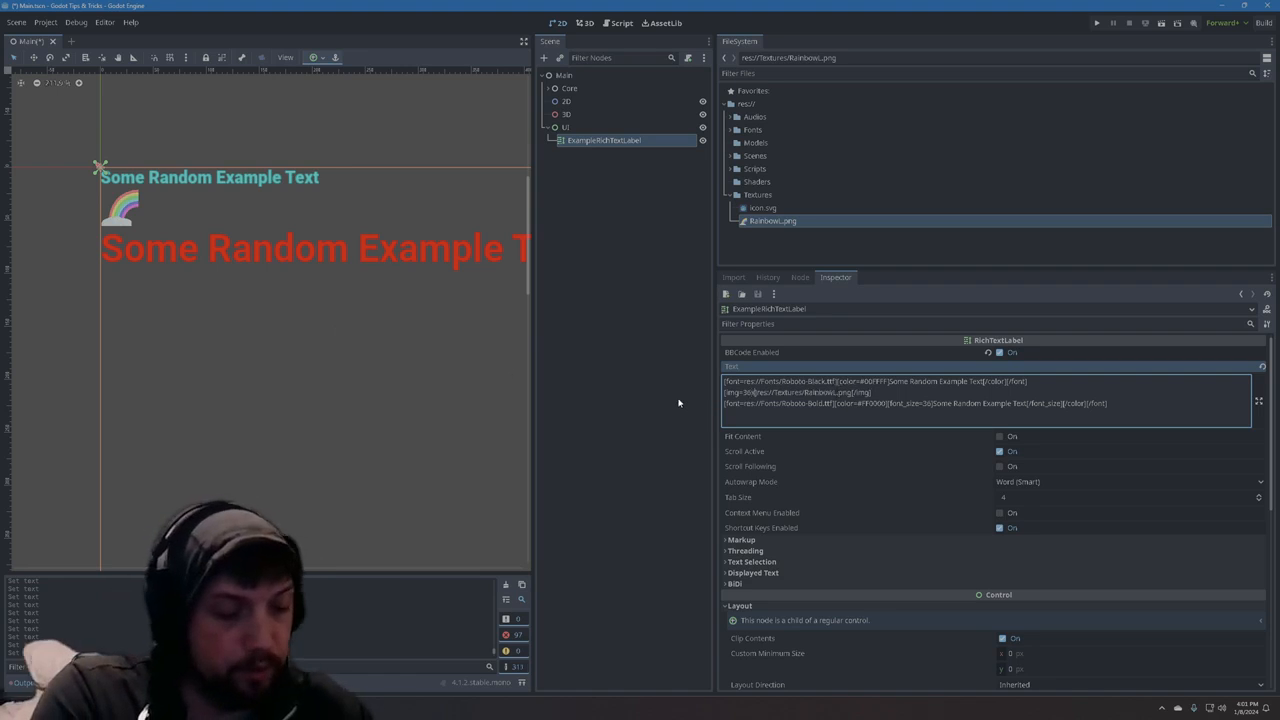
{"action": "type", "text": "48"}
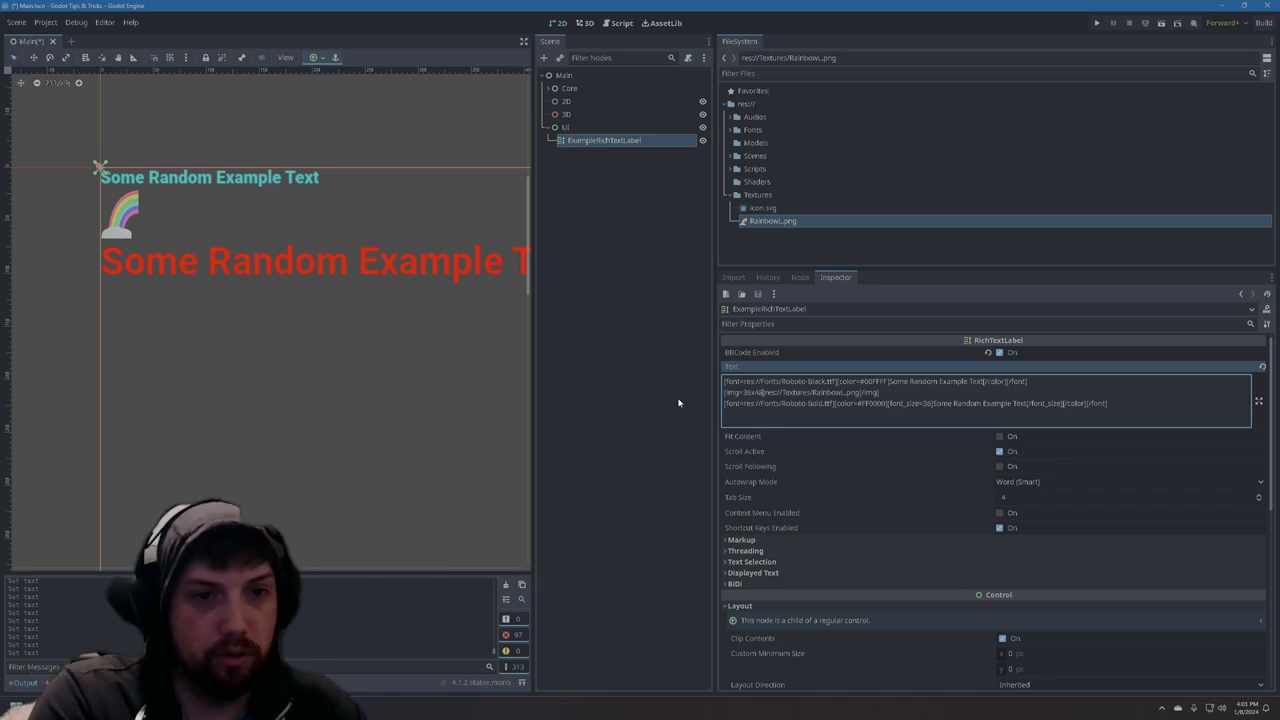
- Stretch the rainbow image to 100 by 200 by changing its opening tag to [img=100x200]
{"action": "key", "text": "BackSpace"}
{"action": "key", "text": "BackSpace"}
{"action": "type", "text": "200"}
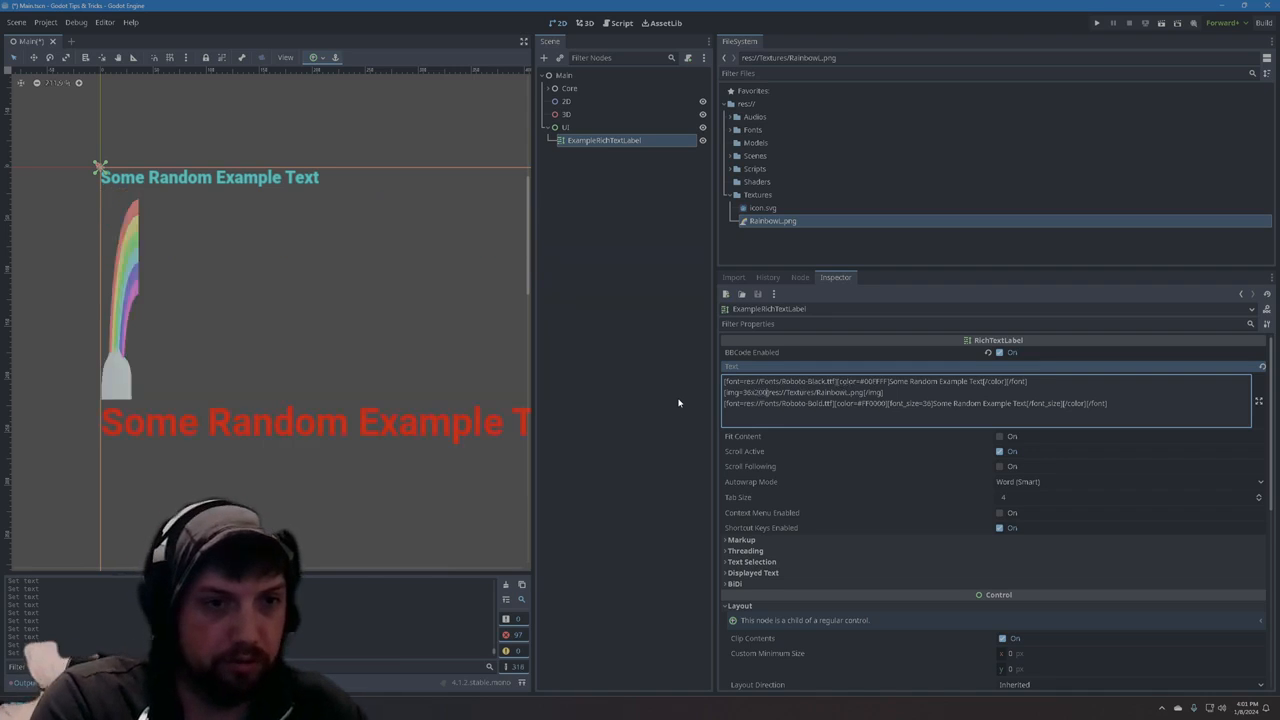
{"action": "double_click", "coordinate": [747, 393]}
{"action": "left_click", "coordinate": [752, 397]}
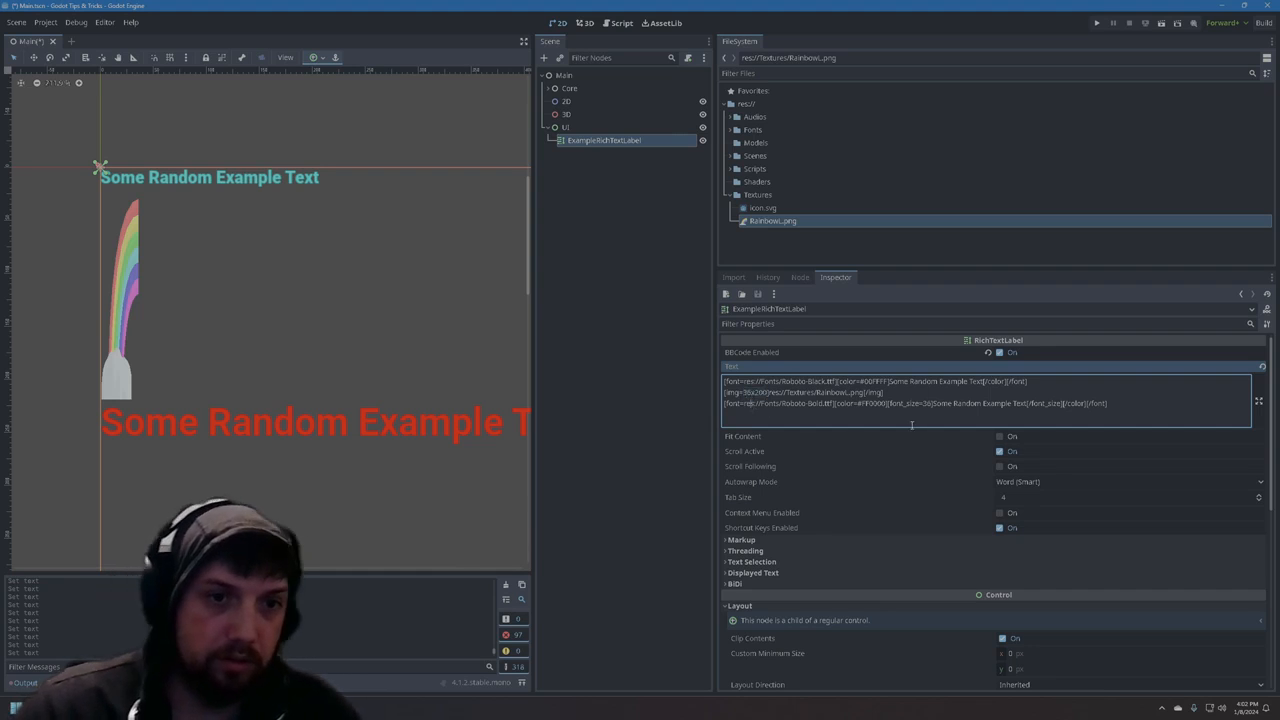
{"action": "key", "text": "BackSpace"}
{"action": "key", "text": "BackSpace"}
{"action": "type", "text": "100"}
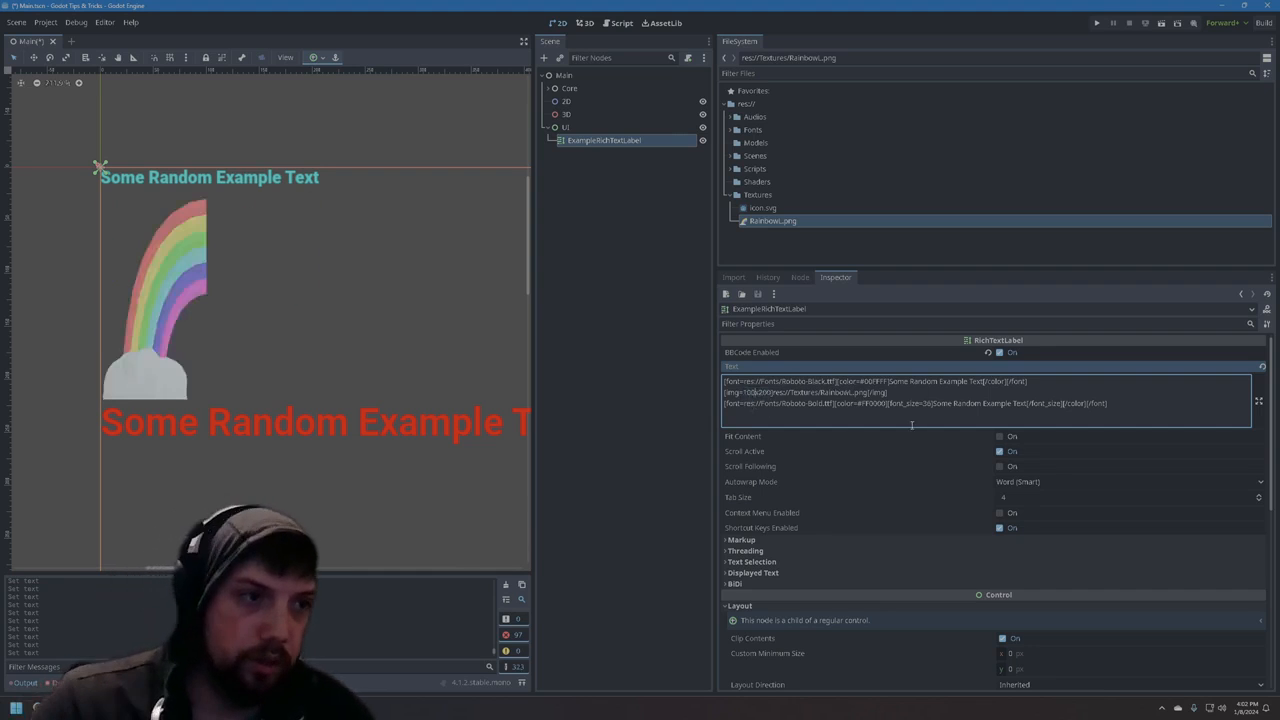
- Remove the line breaks around the [img] line so both texts and the image share one line, with a space before the [img] tag
{"action": "scroll", "coordinate": [328, 363], "scroll_direction": "down", "scroll_amount": 5}
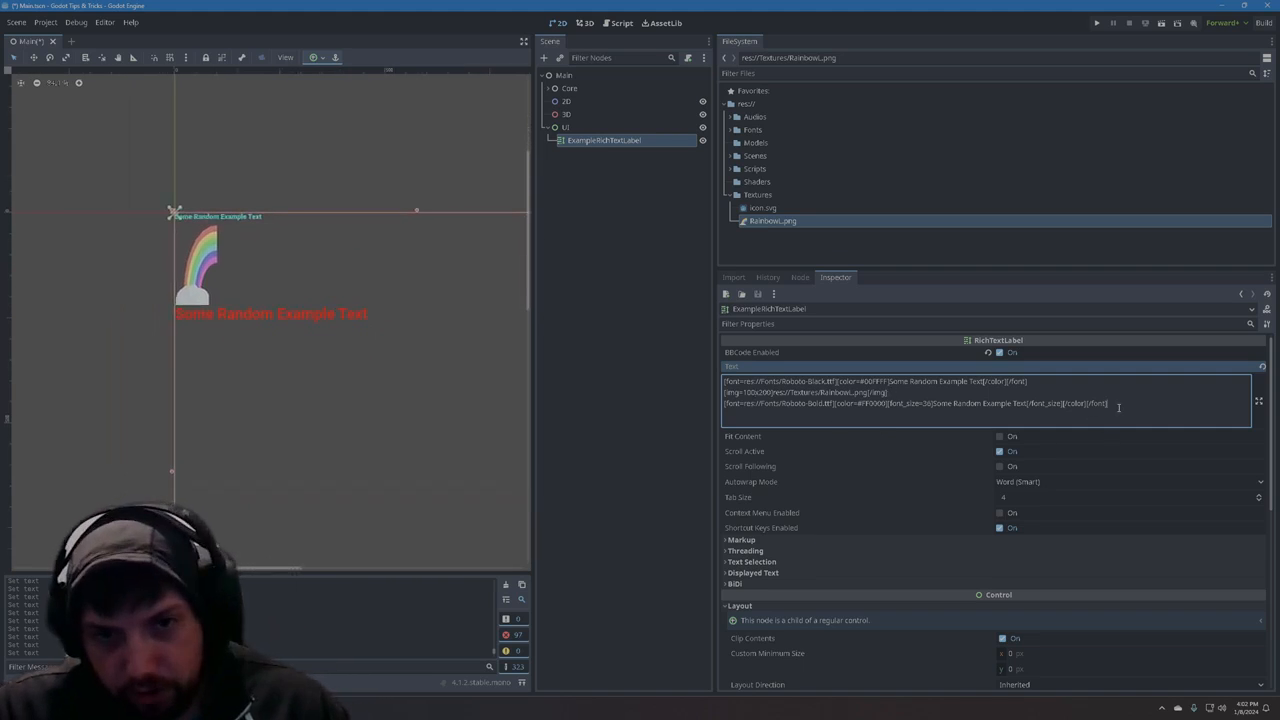
{"action": "middle_click_drag", "start_coordinate": [366, 384], "coordinate": [330, 369]}
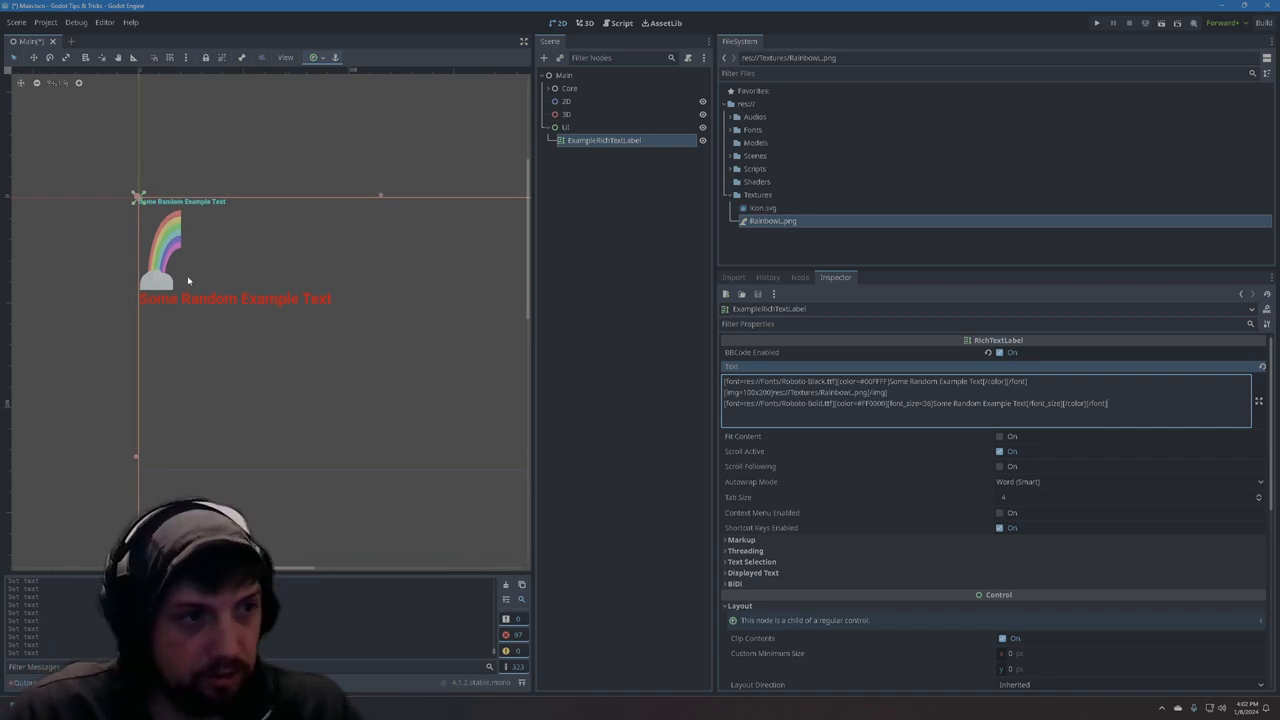
{"action": "left_click", "coordinate": [725, 404]}
{"action": "key", "text": "BackSpace"}
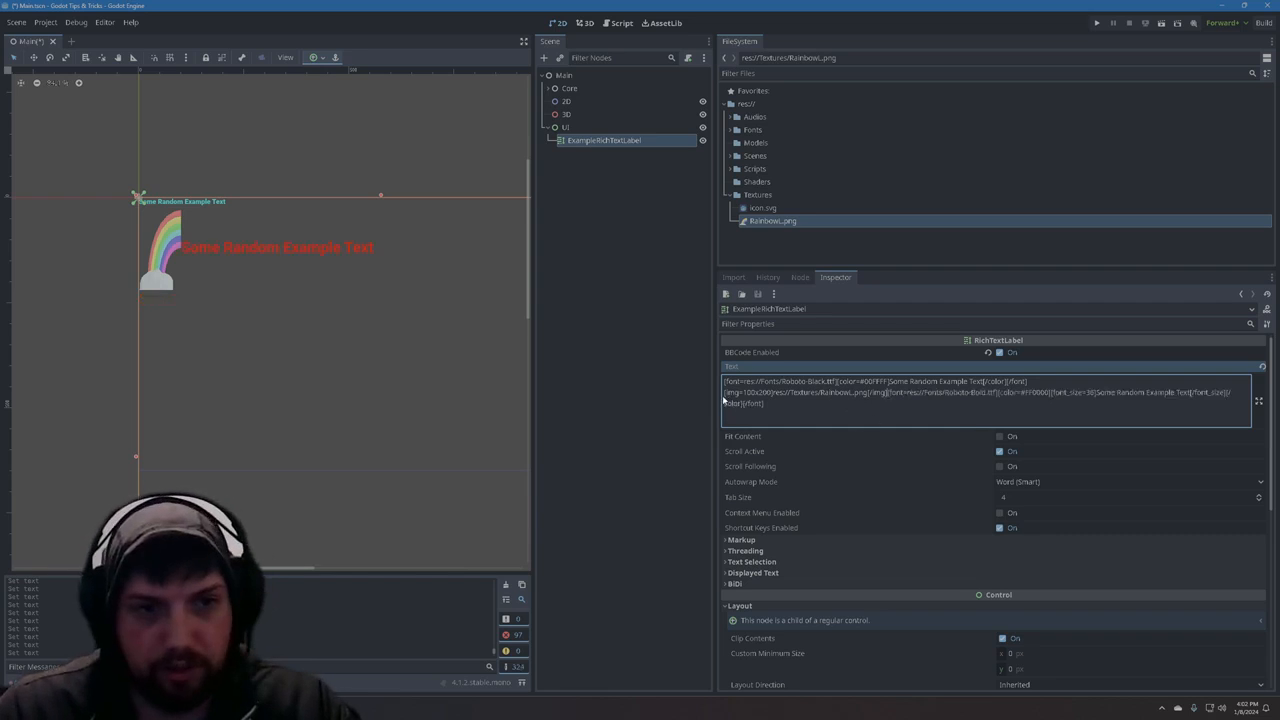
{"action": "left_click", "coordinate": [725, 394]}
{"action": "key", "text": "BackSpace"}
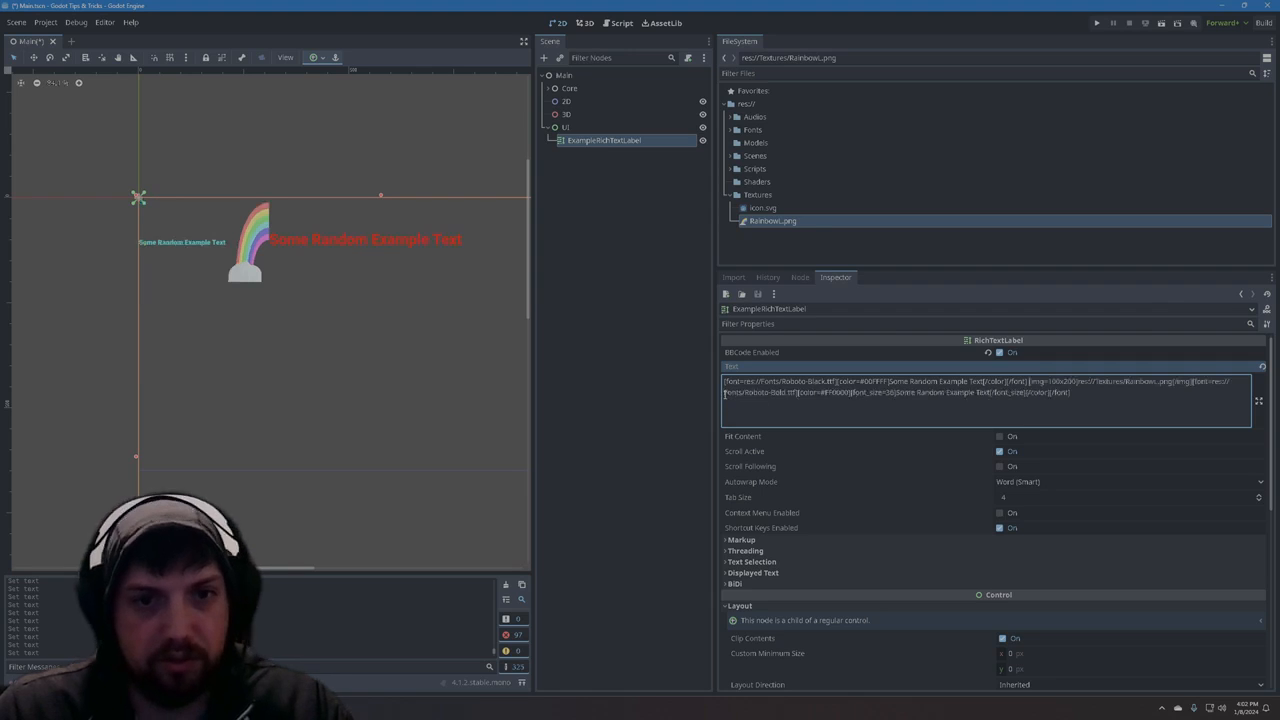
{"action": "middle_click_drag", "start_coordinate": [395, 306], "coordinate": [398, 367]}
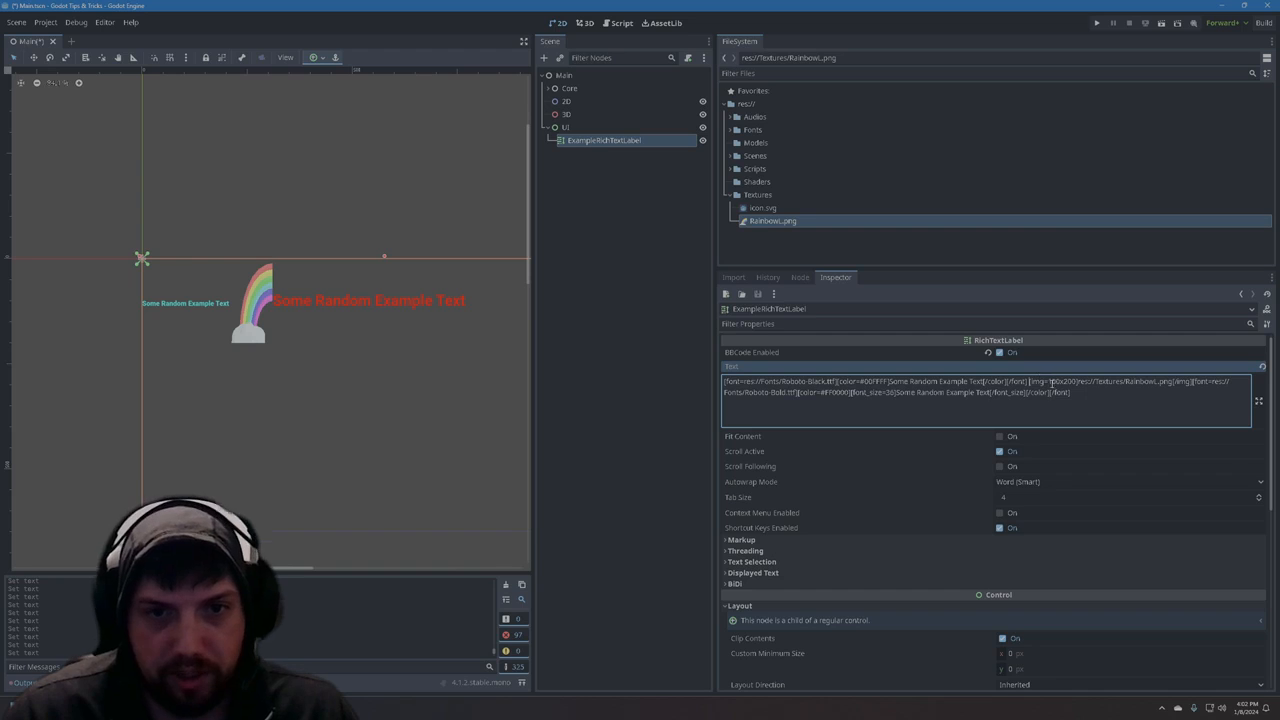
- Replace the rainbow image's width and height with the single width 24, making its opening tag [img=24]
{"action": "left_click_drag", "start_coordinate": [1049, 381], "coordinate": [1076, 382]}
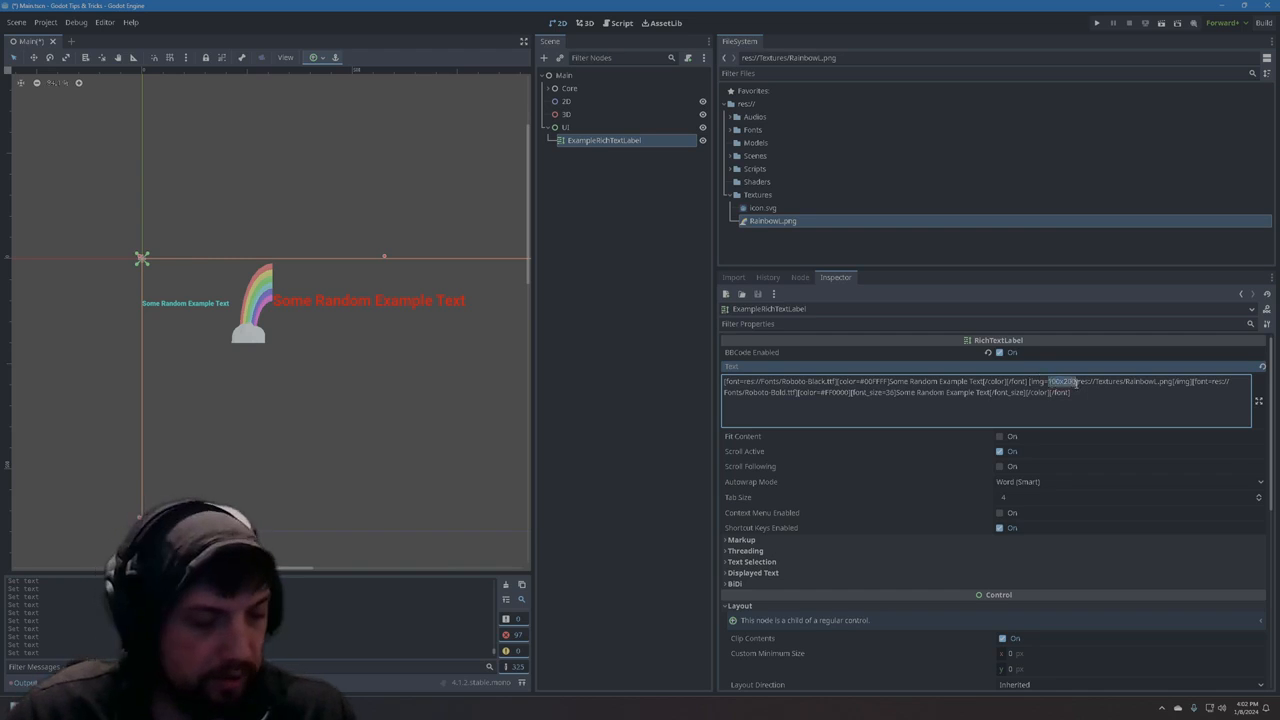
{"action": "type", "text": "24"}
{"action": "scroll", "coordinate": [340, 356], "scroll_direction": "up", "scroll_amount": 2}
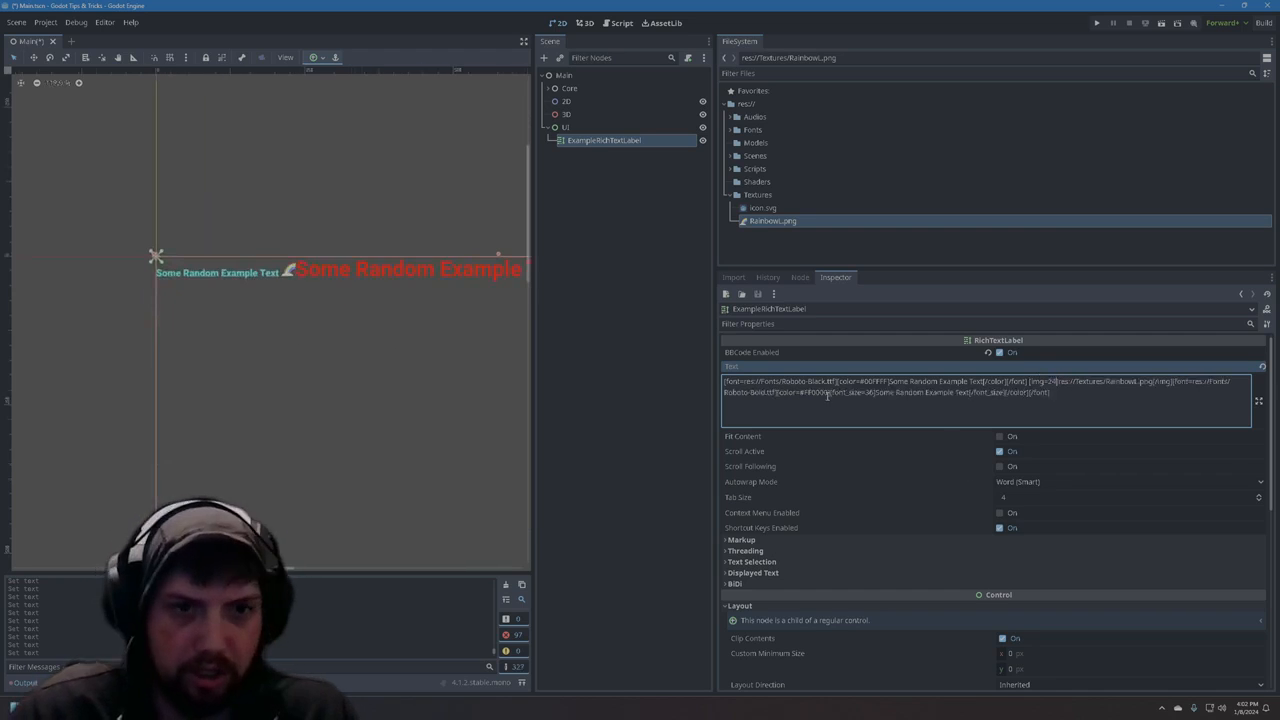
- Set the font size of the red Roboto-Bold text to 24 in its font_size tag
{"action": "double_click", "coordinate": [869, 392]}
{"action": "type", "text": "24"}
{"action": "scroll", "coordinate": [200, 289], "scroll_direction": "up", "scroll_amount": 2}
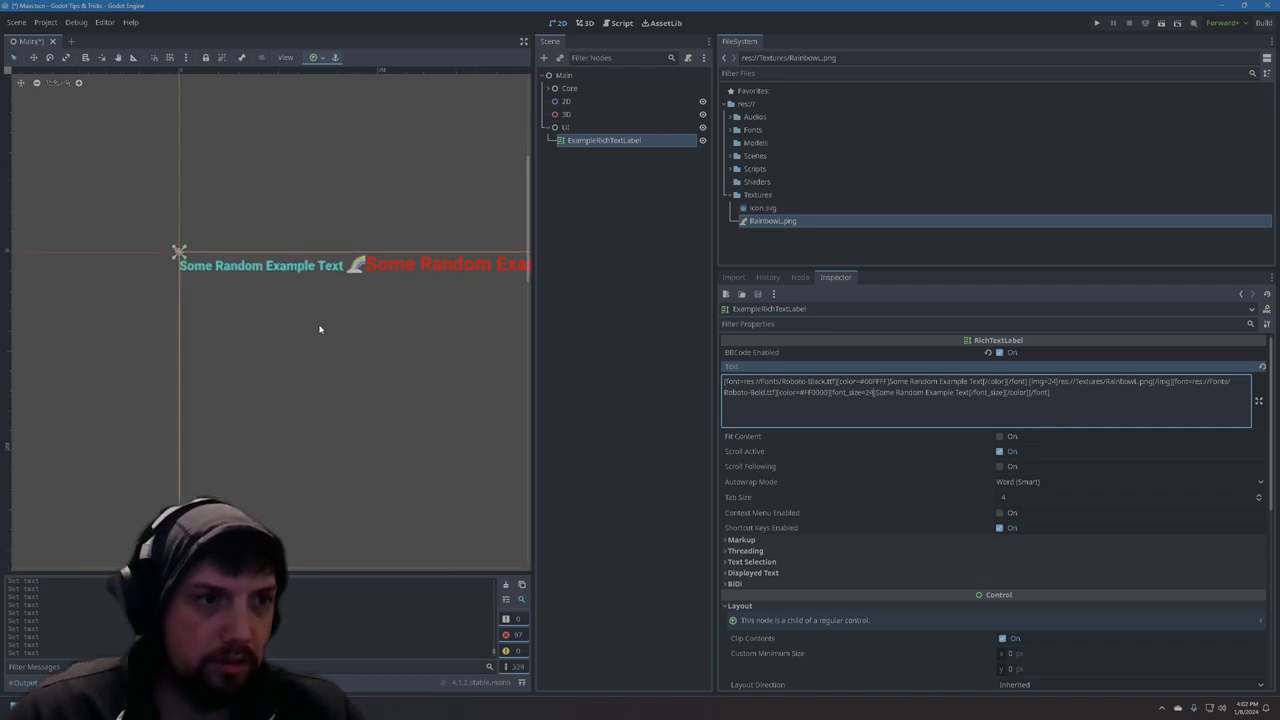
{"action": "scroll", "coordinate": [320, 329], "scroll_direction": "up", "scroll_amount": 3}
{"action": "middle_click_drag", "start_coordinate": [382, 323], "coordinate": [280, 331]}
{"action": "scroll", "coordinate": [277, 331], "scroll_direction": "down", "scroll_amount": 3}
{"action": "middle_click_drag", "start_coordinate": [386, 337], "coordinate": [344, 304]}
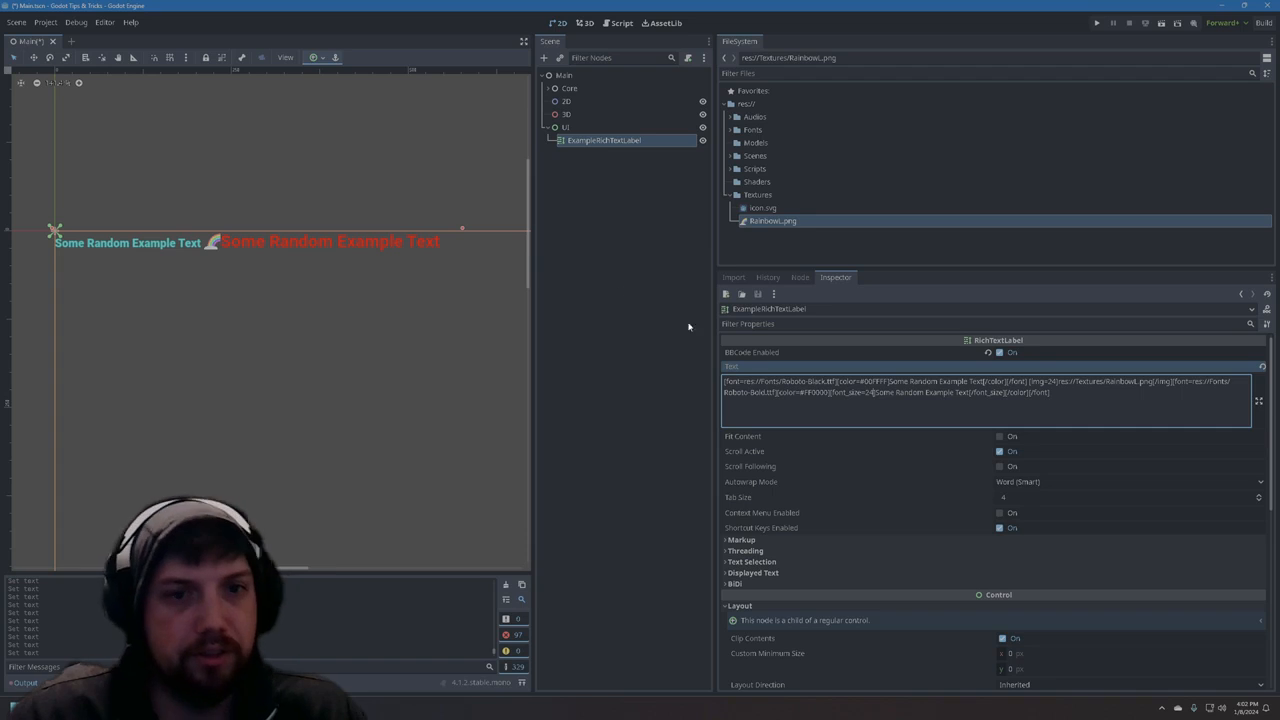
- Give the Inspector more height and review the complete BBCode markup against the line rendered in the viewport
{"action": "left_click", "coordinate": [1012, 404]}
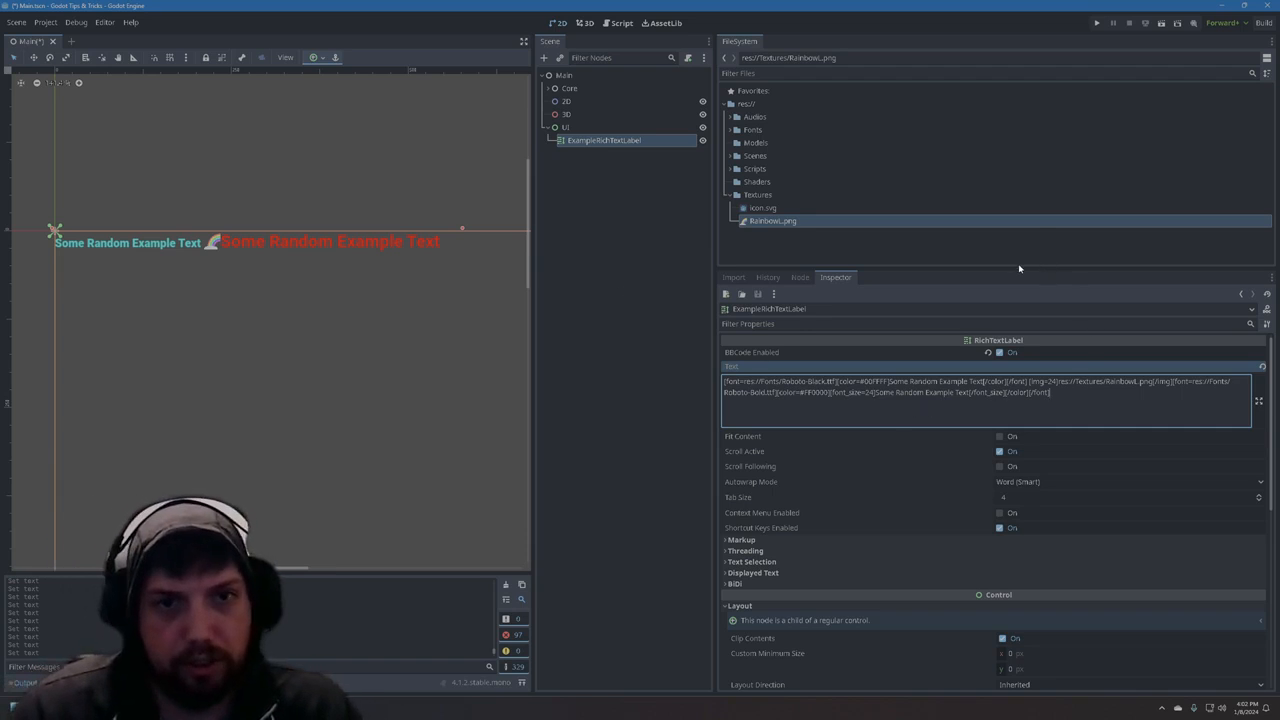
{"action": "left_click_drag", "start_coordinate": [1012, 268], "coordinate": [998, 140]}
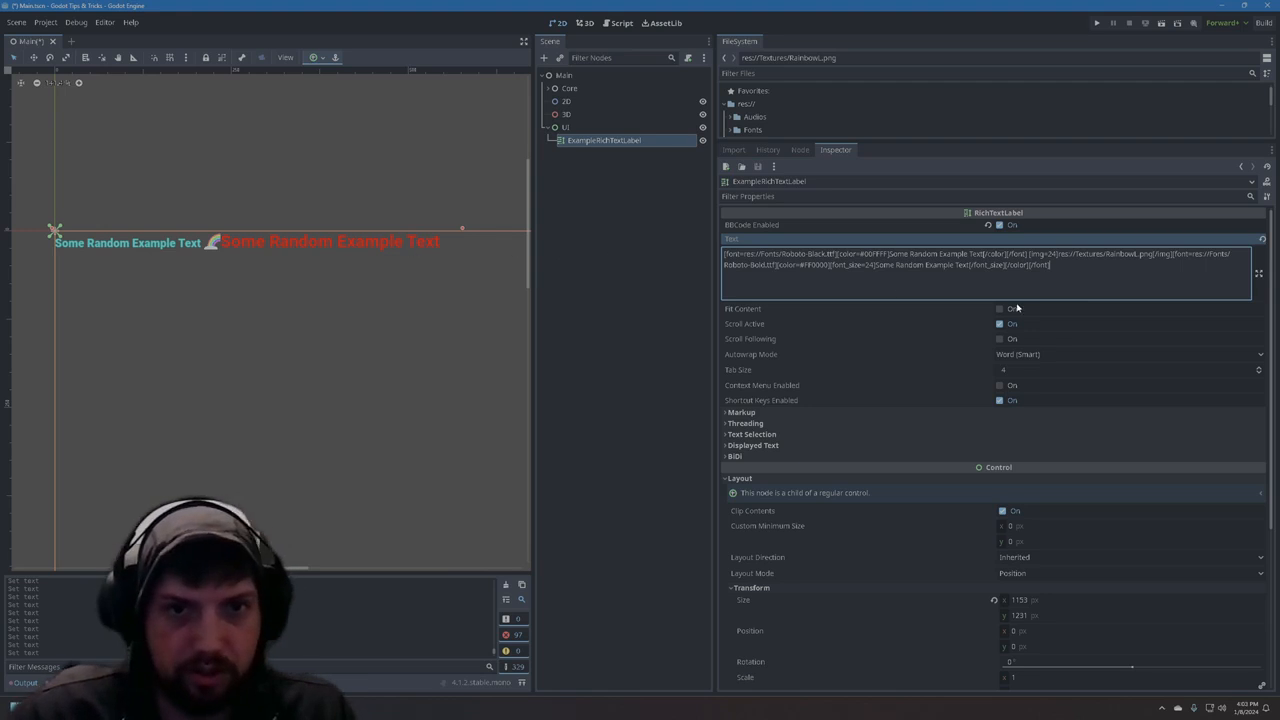
{"action": "left_click_drag", "start_coordinate": [1058, 267], "coordinate": [645, 239]}
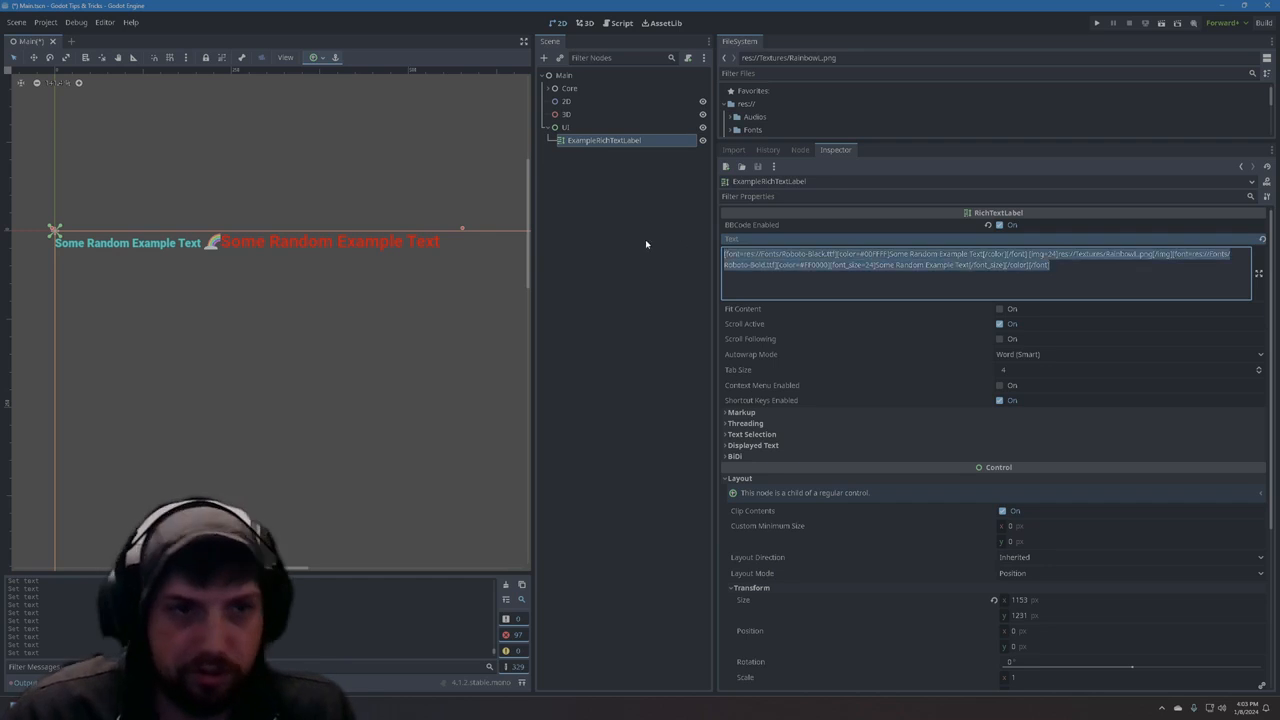
{"action": "left_click", "coordinate": [1099, 269]}
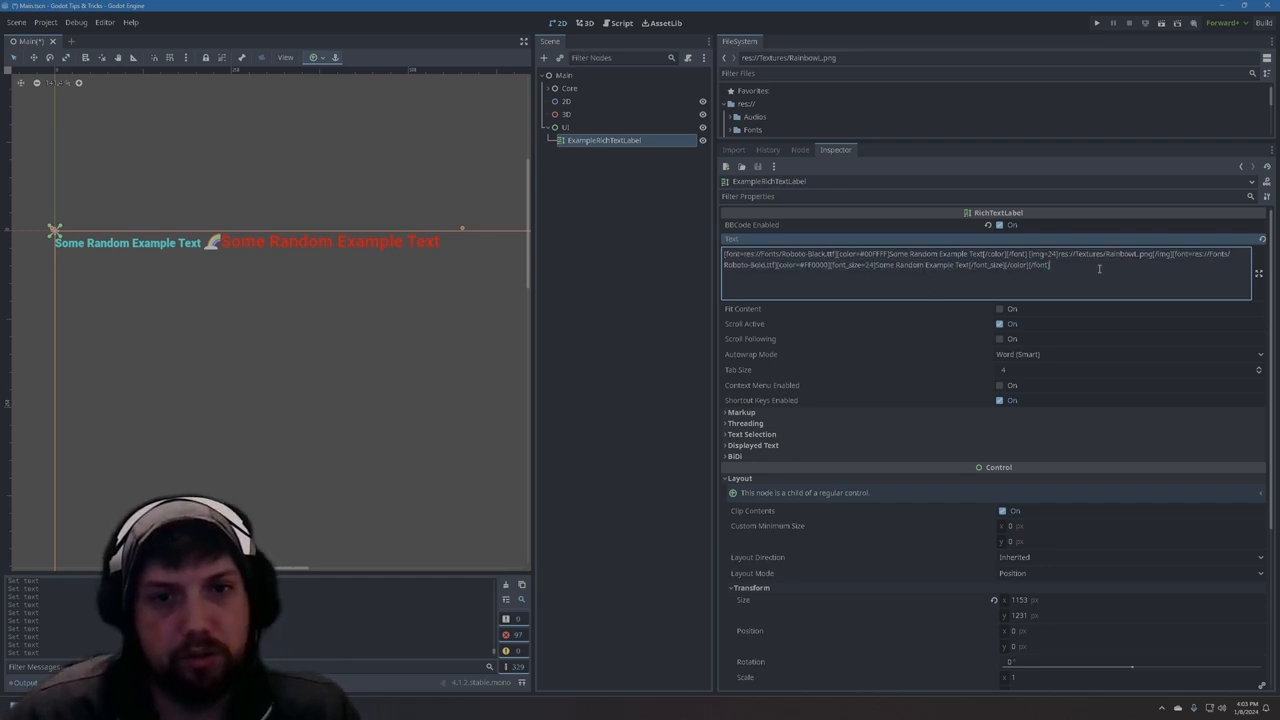
{"action": "left_click_drag", "start_coordinate": [1098, 267], "coordinate": [655, 231]}
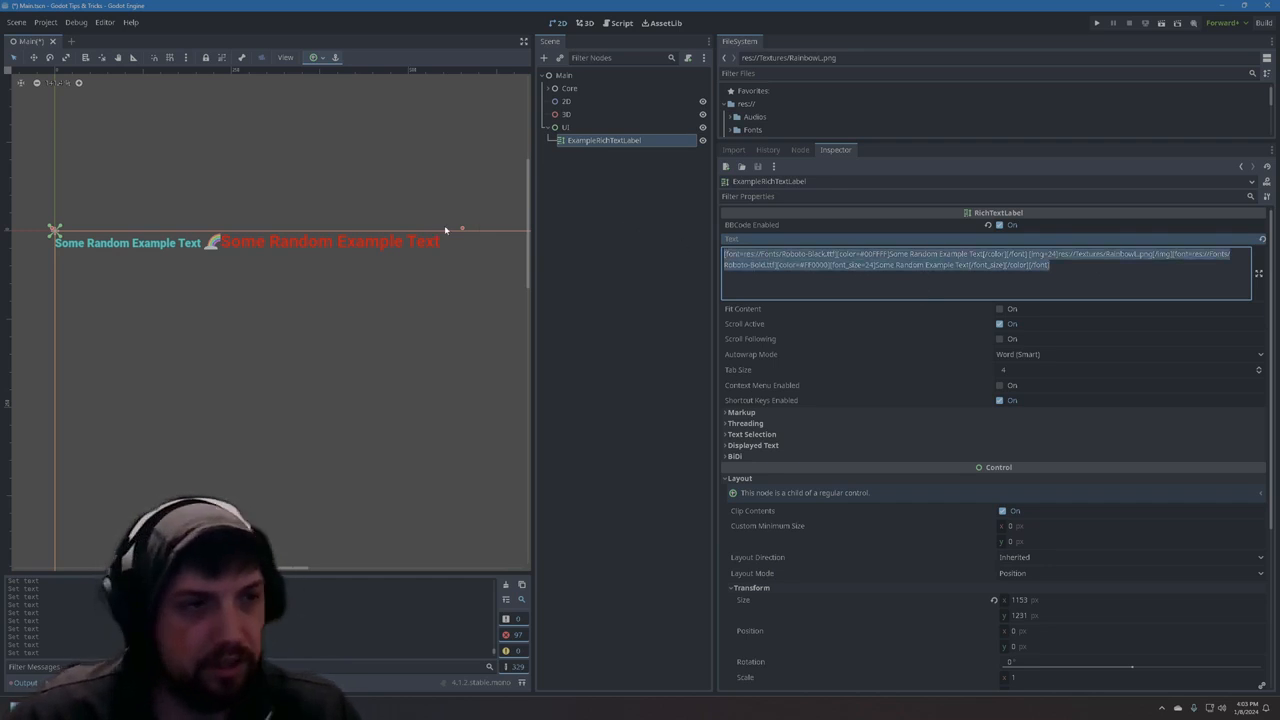
{"action": "left_click", "coordinate": [1075, 280]}
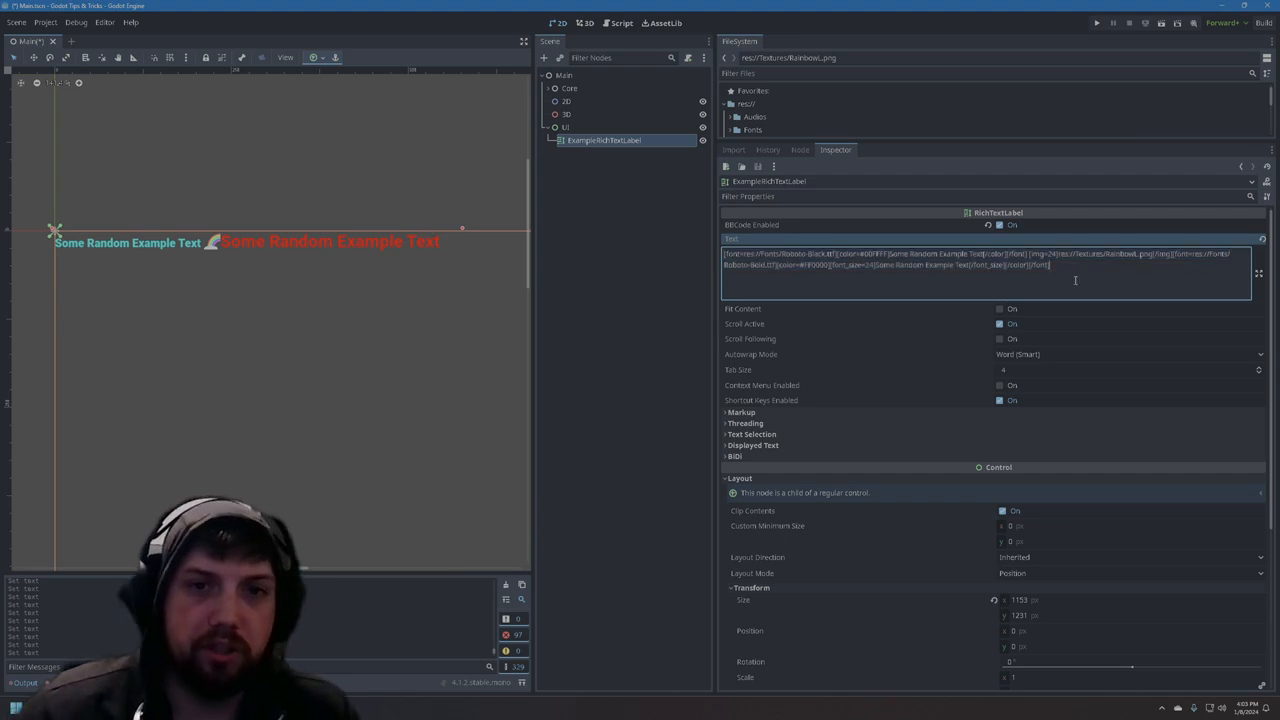